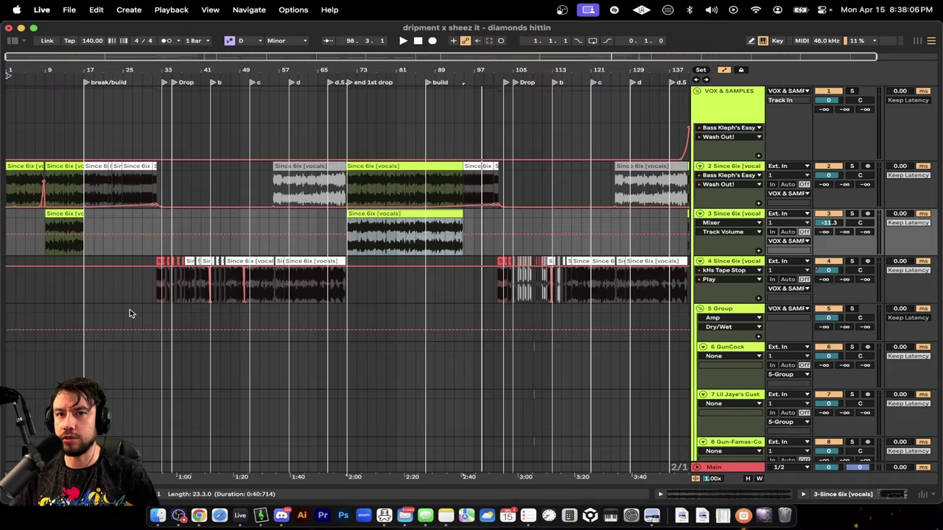
- Play the arrangement from the end 1st drop marker at bar 71, with the hi-hat and piano tracks in view
{"action": "scroll", "coordinate": [129, 314], "scroll_direction": "down", "scroll_amount": 15}
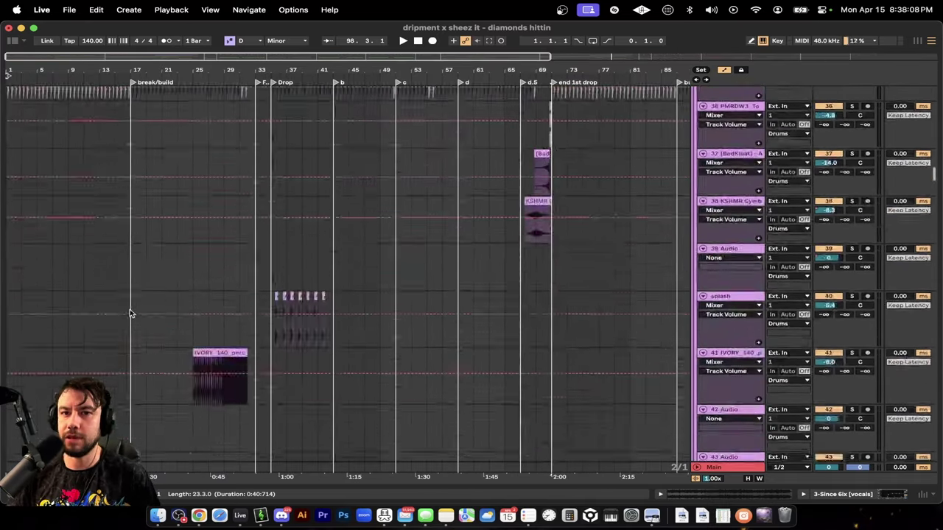
{"action": "scroll", "coordinate": [130, 313], "scroll_direction": "up", "scroll_amount": 15}
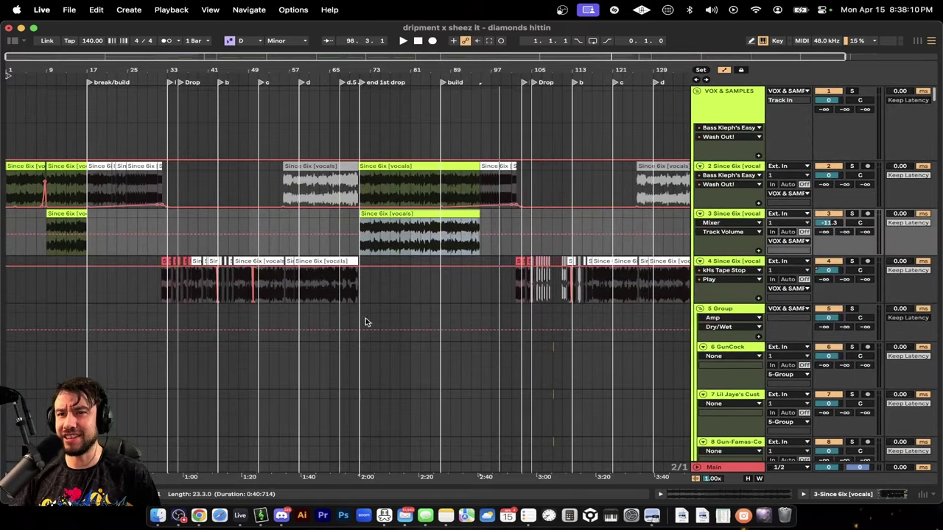
{"action": "scroll", "coordinate": [442, 324], "scroll_direction": "right", "scroll_amount": 3}
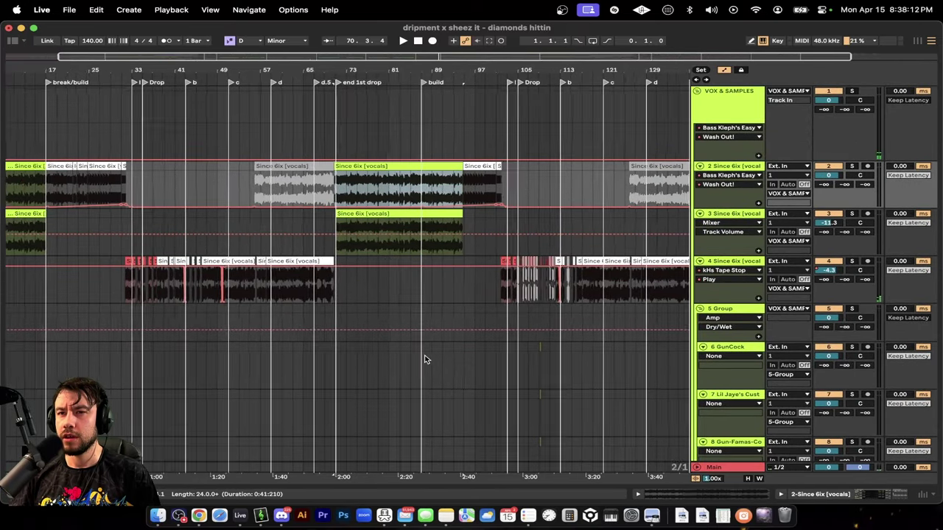
{"action": "scroll", "coordinate": [424, 360], "scroll_direction": "up", "scroll_amount": 5}
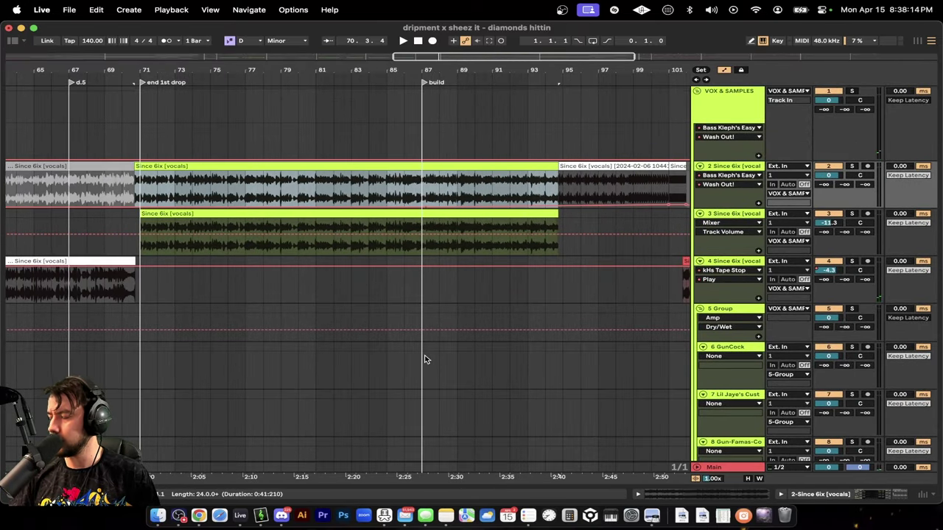
{"action": "scroll", "coordinate": [424, 359], "scroll_direction": "left", "scroll_amount": 1}
{"action": "scroll", "coordinate": [424, 359], "scroll_direction": "down", "scroll_amount": 15}
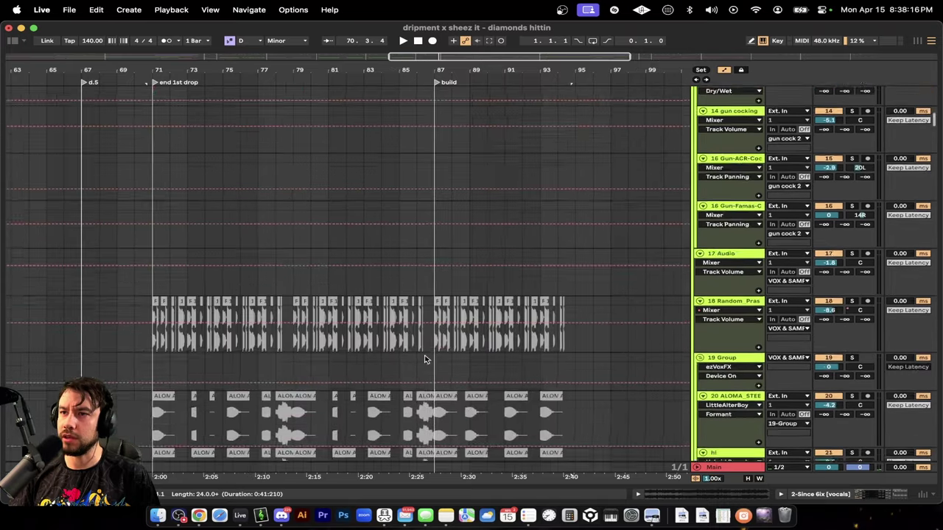
{"action": "scroll", "coordinate": [424, 359], "scroll_direction": "left", "scroll_amount": 2}
{"action": "scroll", "coordinate": [424, 359], "scroll_direction": "down", "scroll_amount": 20}
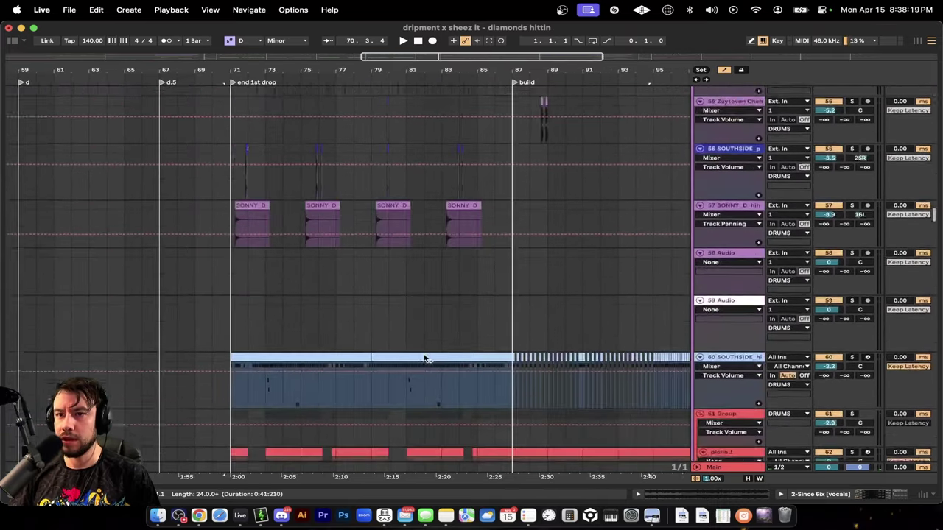
{"action": "scroll", "coordinate": [424, 360], "scroll_direction": "down", "scroll_amount": 3}
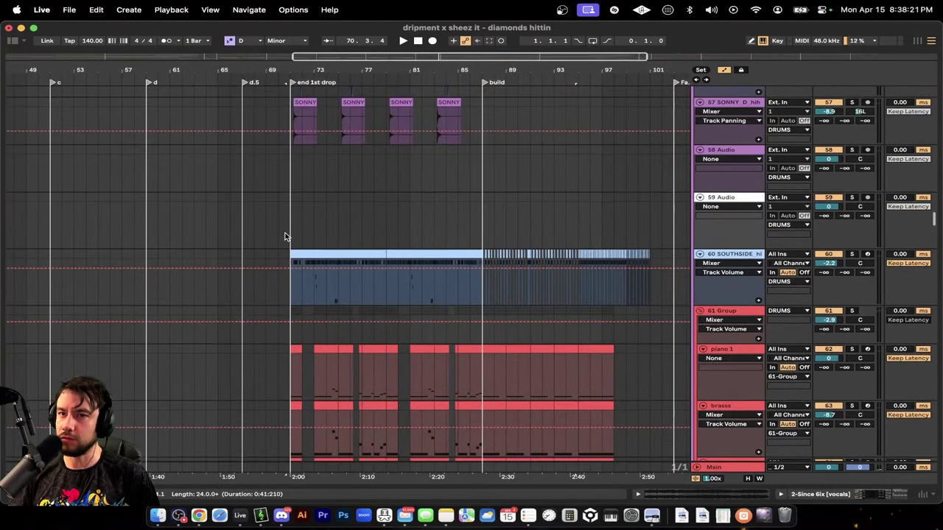
{"action": "left_click", "coordinate": [293, 222]}
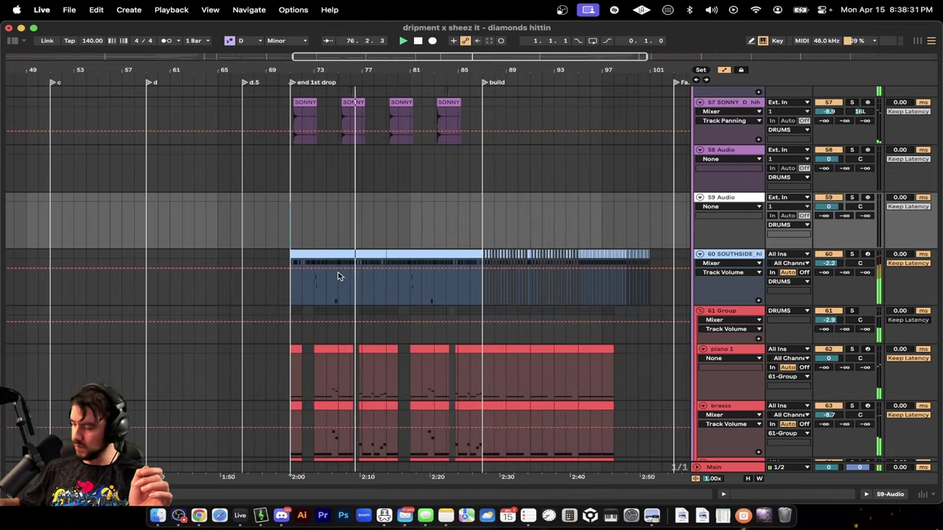
- Inspect the notes of the second SOUTHSIDE hi-hat clip before the build marker, then close the clip editor
{"action": "double_click", "coordinate": [406, 255]}
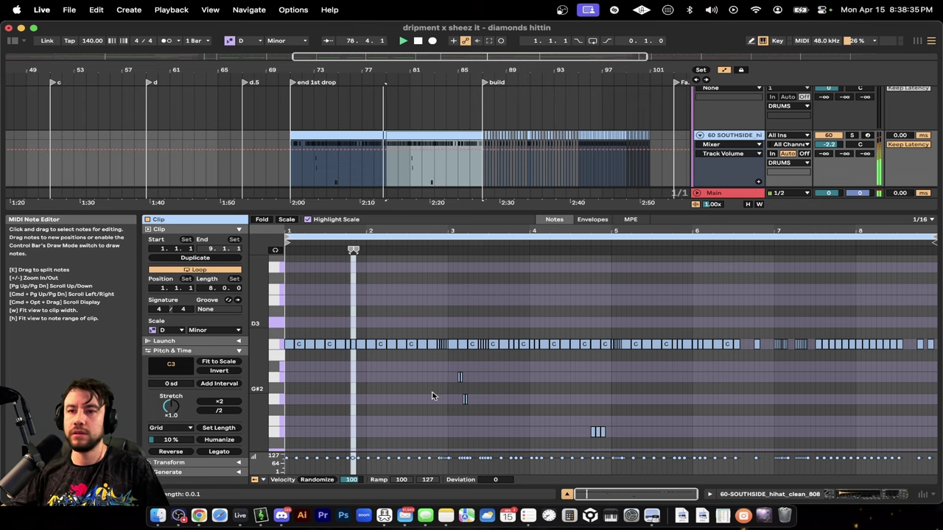
{"action": "left_click", "coordinate": [446, 400]}
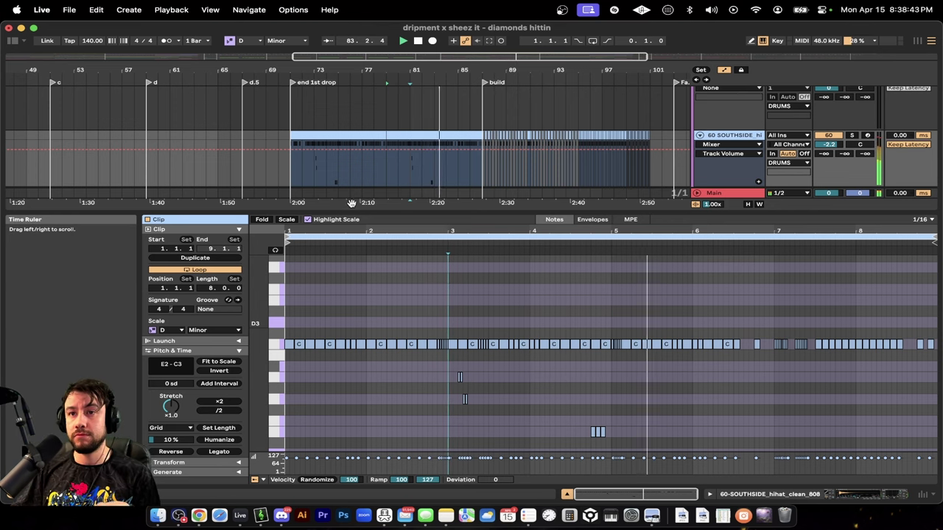
{"action": "key", "text": "super+alt+l"}
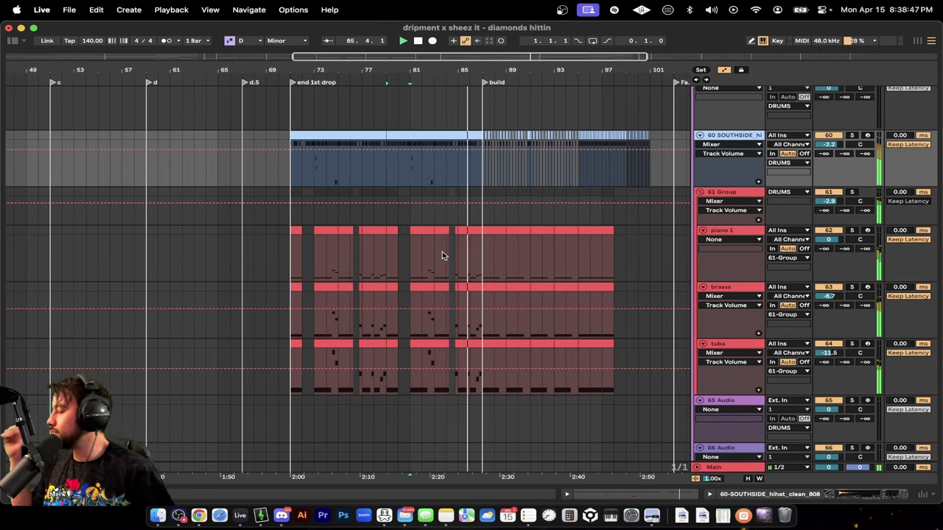
- Switch to Chrome and read the verses in the "since six lyrics" search results
{"action": "key", "text": "super+Tab"}
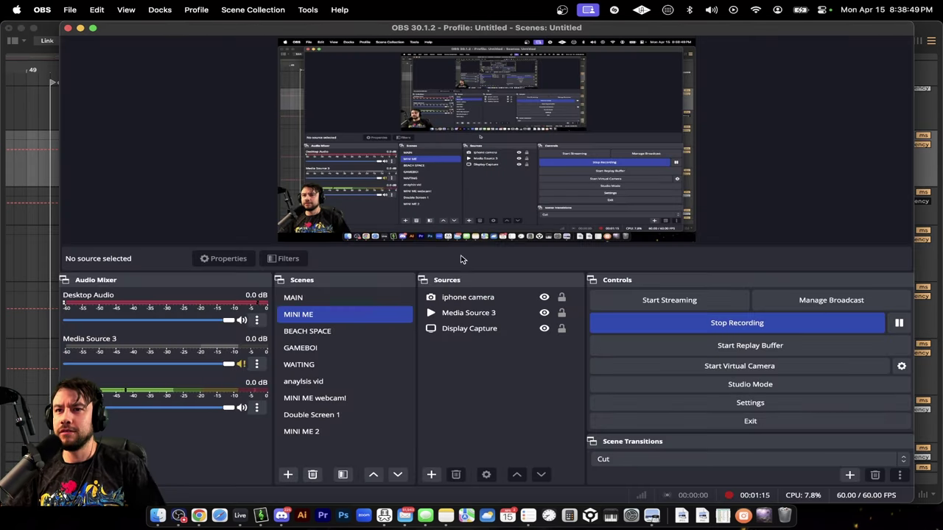
{"action": "key", "text": "super+Tab"}
{"action": "left_click", "coordinate": [200, 515]}
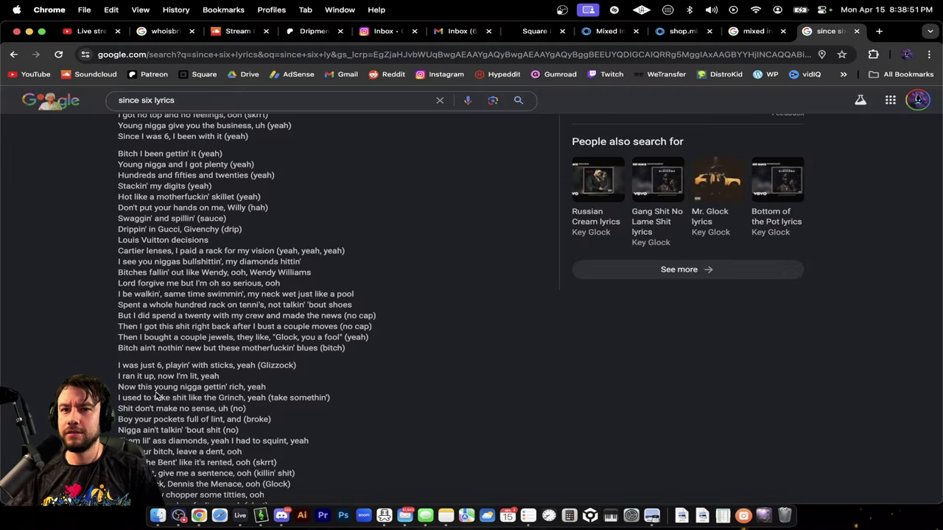
{"action": "scroll", "coordinate": [156, 395], "scroll_direction": "up", "scroll_amount": 1}
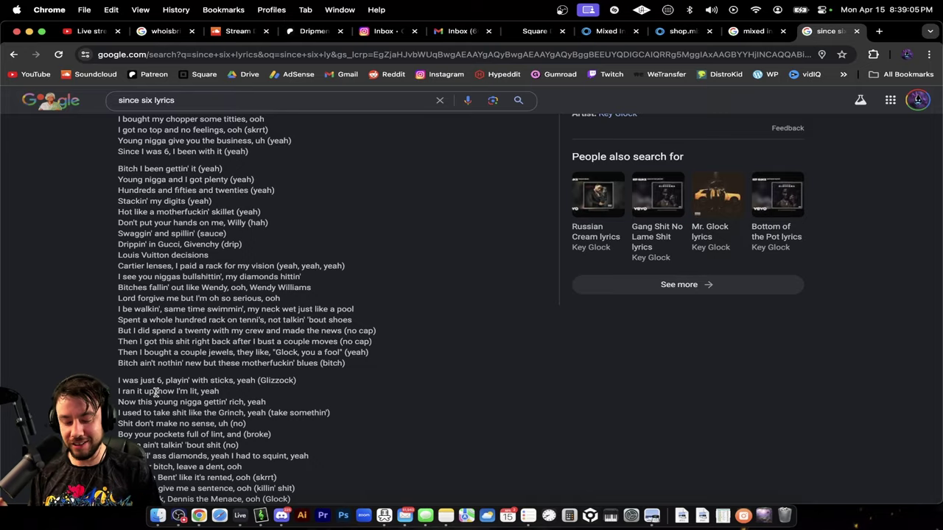
- Switch back to Ableton Live and examine the percussion, riser and bass lead tracks through the build and second drop during playback
{"action": "key", "text": "super+Tab"}
{"action": "scroll", "coordinate": [295, 386], "scroll_direction": "up", "scroll_amount": 5}
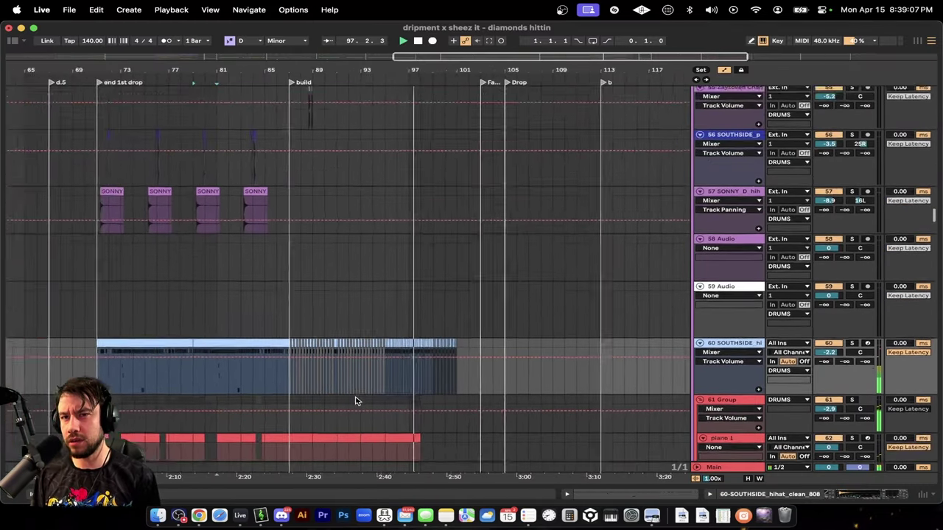
{"action": "scroll", "coordinate": [355, 401], "scroll_direction": "up", "scroll_amount": 10}
{"action": "scroll", "coordinate": [355, 401], "scroll_direction": "right", "scroll_amount": 3}
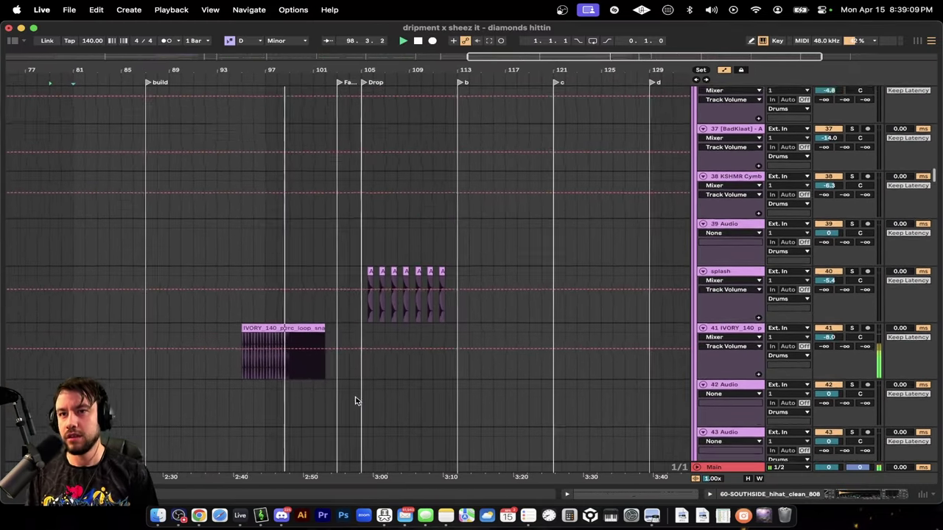
{"action": "scroll", "coordinate": [355, 401], "scroll_direction": "down", "scroll_amount": 15}
{"action": "scroll", "coordinate": [355, 401], "scroll_direction": "right", "scroll_amount": 1}
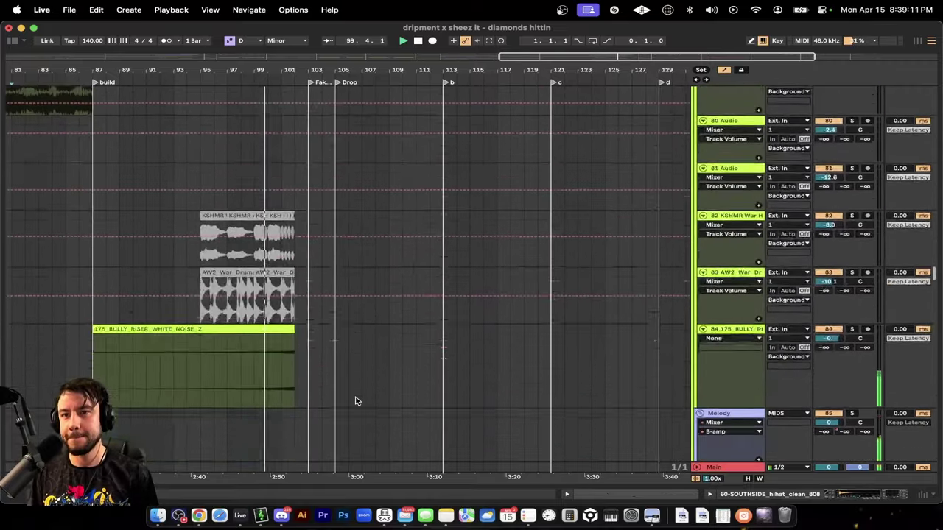
{"action": "scroll", "coordinate": [355, 401], "scroll_direction": "down", "scroll_amount": 8}
{"action": "scroll", "coordinate": [355, 400], "scroll_direction": "right", "scroll_amount": 2}
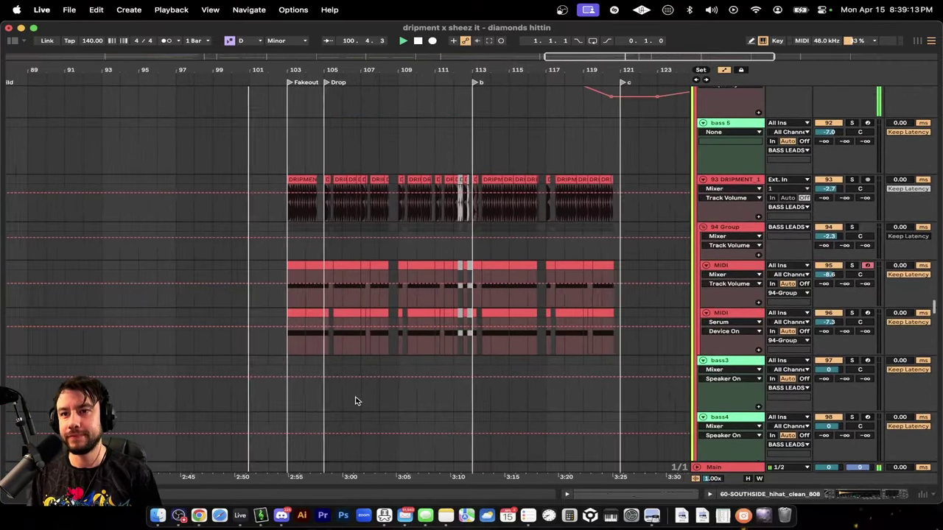
{"action": "scroll", "coordinate": [355, 400], "scroll_direction": "up", "scroll_amount": 5}
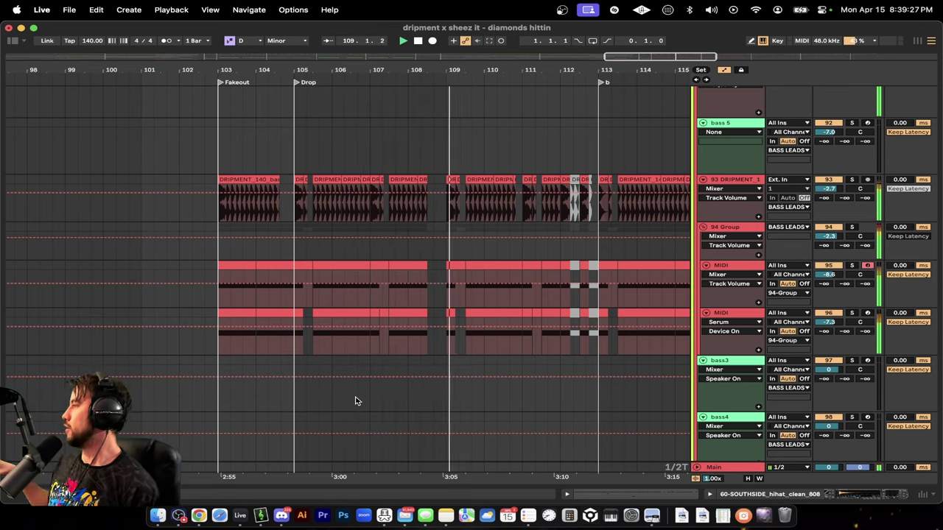
{"action": "scroll", "coordinate": [355, 402], "scroll_direction": "up", "scroll_amount": 1}
{"action": "scroll", "coordinate": [355, 401], "scroll_direction": "right", "scroll_amount": 2}
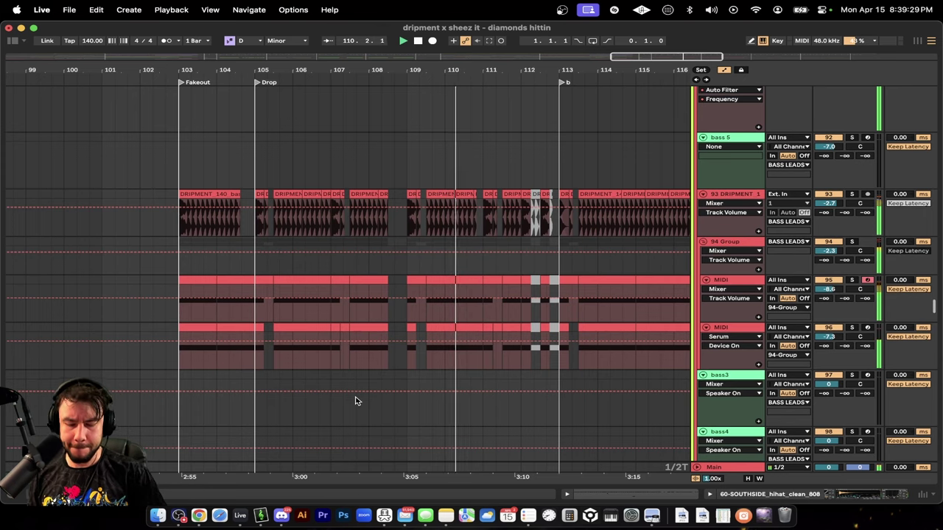
- Fold all track groups and examine the whole arrangement, comparing both drops and the section between them
{"action": "key", "text": "alt+u"}
{"action": "scroll", "coordinate": [355, 401], "scroll_direction": "down", "scroll_amount": 3}
{"action": "scroll", "coordinate": [355, 401], "scroll_direction": "down", "scroll_amount": 4}
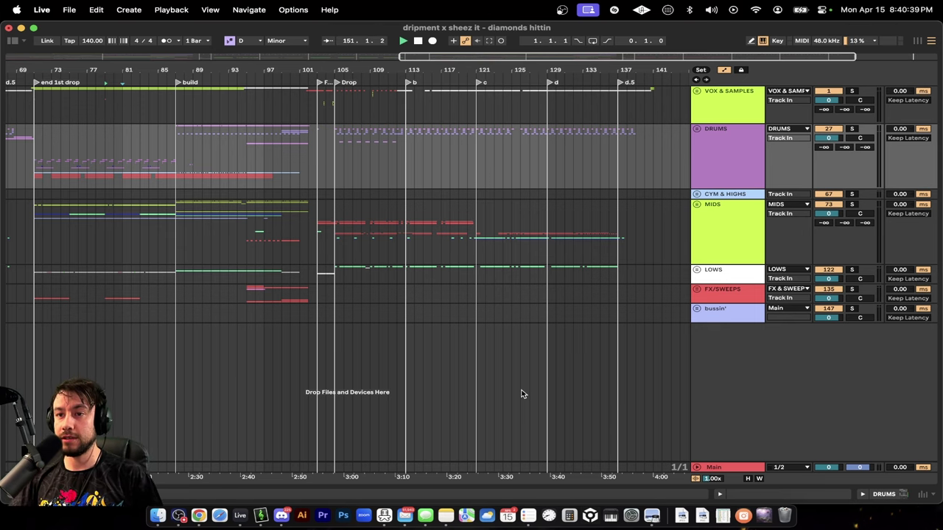
{"action": "scroll", "coordinate": [521, 394], "scroll_direction": "down", "scroll_amount": 10}
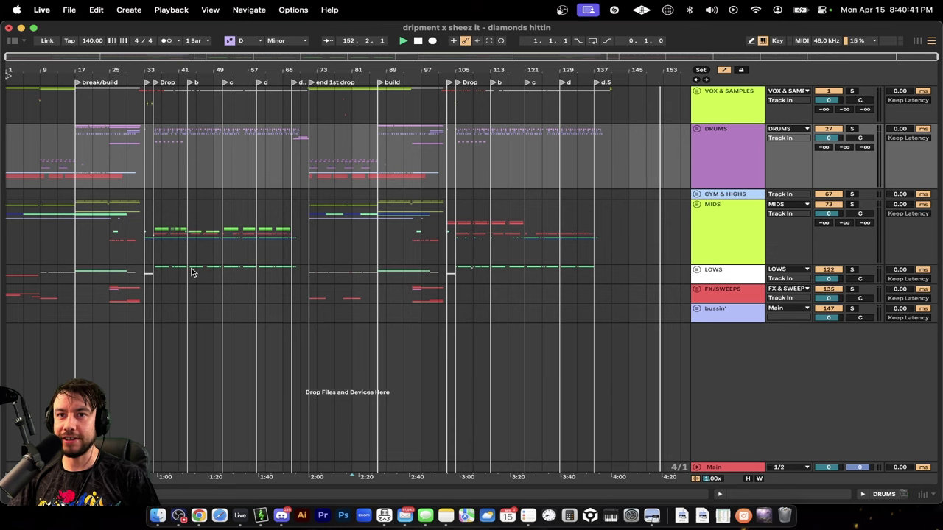
{"action": "scroll", "coordinate": [421, 262], "scroll_direction": "up", "scroll_amount": 8}
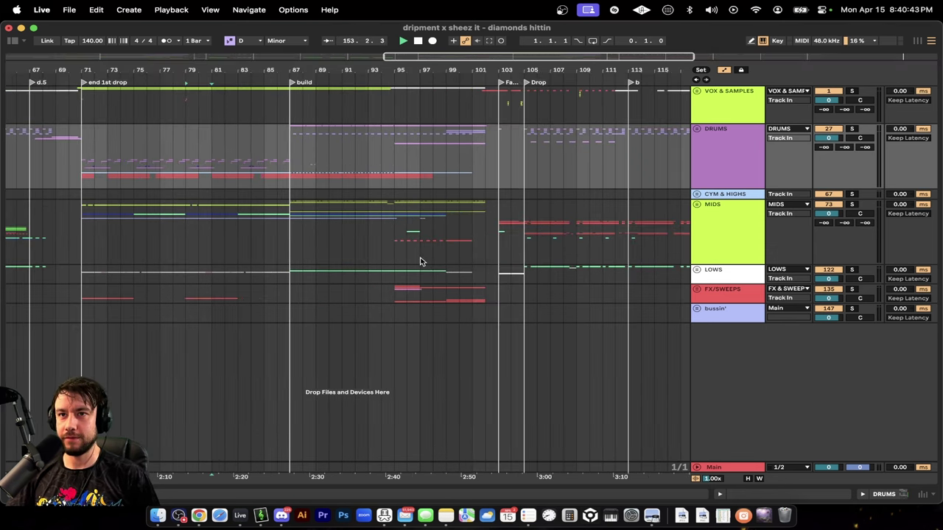
{"action": "scroll", "coordinate": [420, 263], "scroll_direction": "down", "scroll_amount": 6}
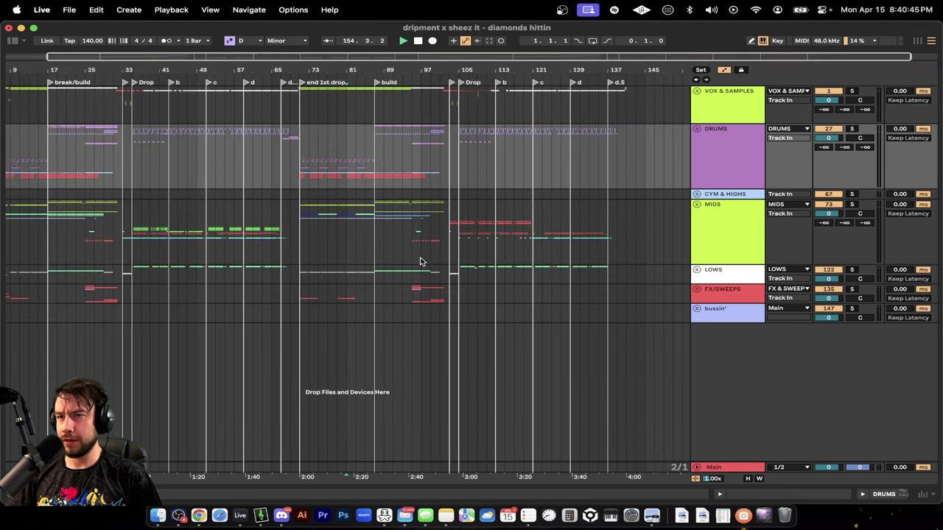
{"action": "scroll", "coordinate": [420, 262], "scroll_direction": "down", "scroll_amount": 2}
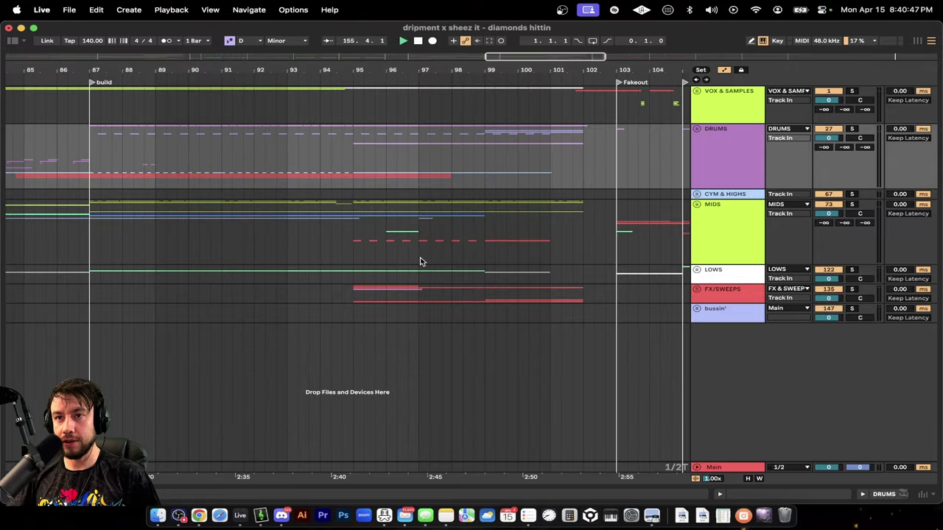
{"action": "scroll", "coordinate": [421, 263], "scroll_direction": "up", "scroll_amount": 3}
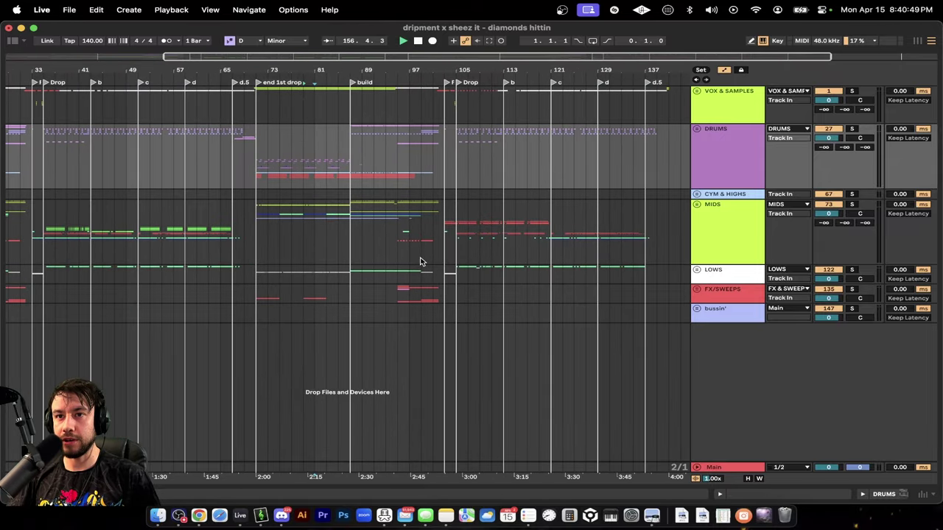
{"action": "scroll", "coordinate": [404, 261], "scroll_direction": "left", "scroll_amount": 3}
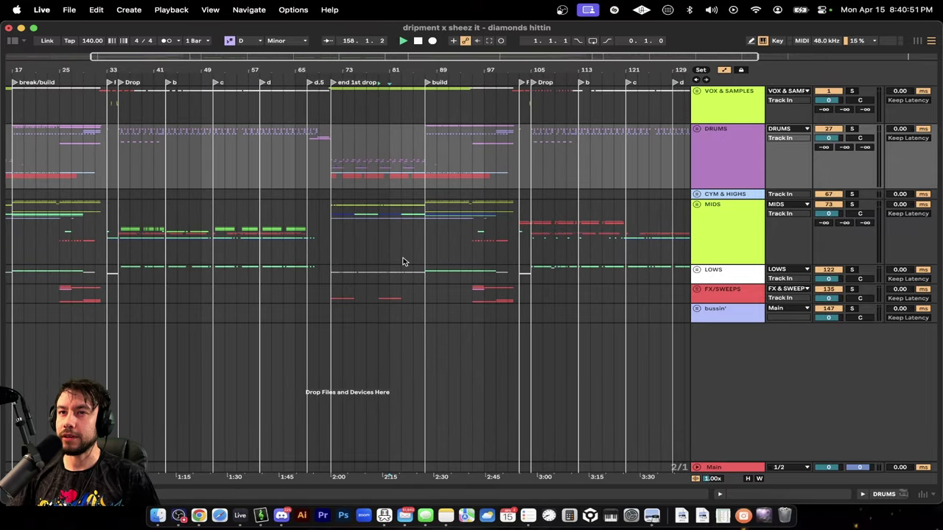
{"action": "scroll", "coordinate": [403, 262], "scroll_direction": "up", "scroll_amount": 2}
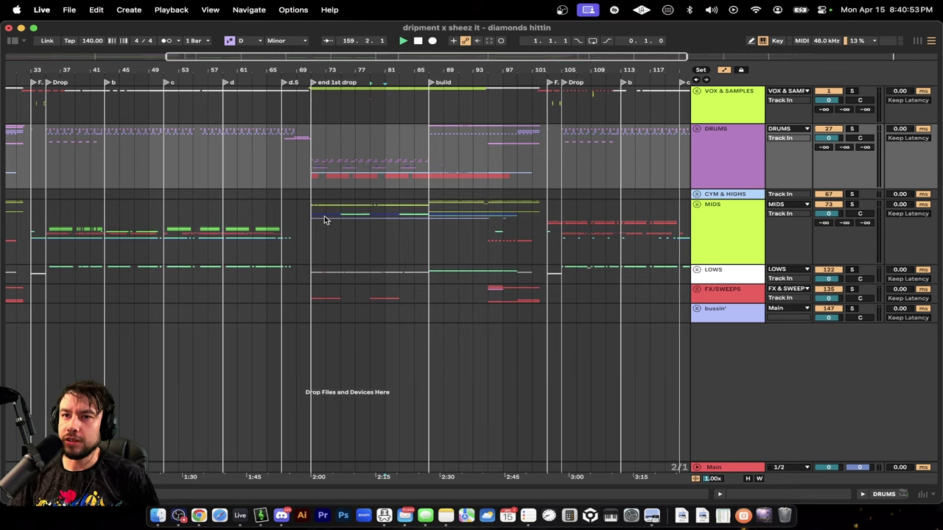
- Place the insert marker at the end 1st drop marker and unfold the MIDS group and its Background subgroup
{"action": "left_click", "coordinate": [306, 192]}
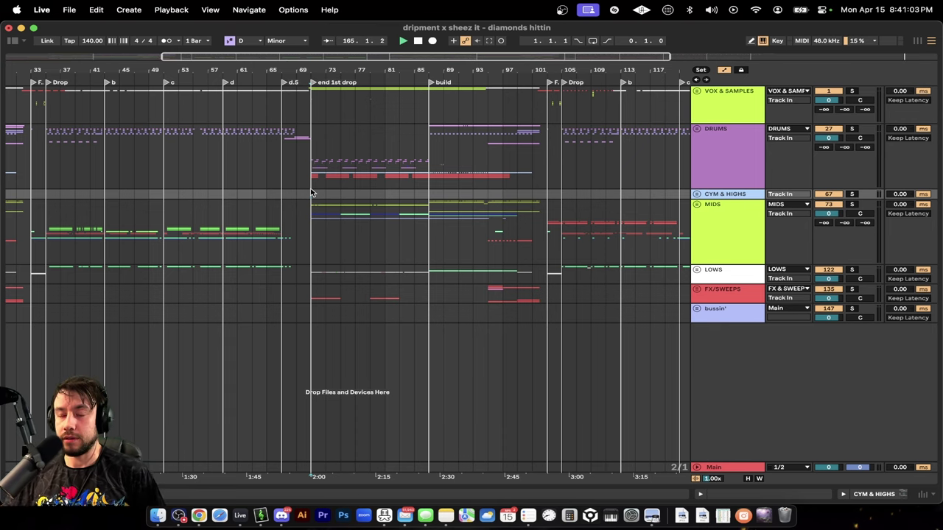
{"action": "left_click", "coordinate": [696, 205]}
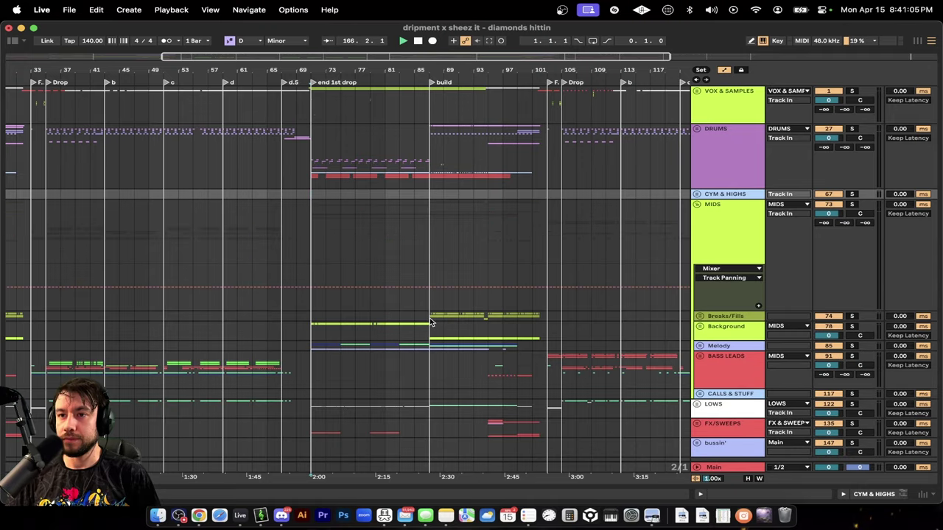
{"action": "scroll", "coordinate": [561, 322], "scroll_direction": "down", "scroll_amount": 1}
{"action": "left_click", "coordinate": [699, 310]}
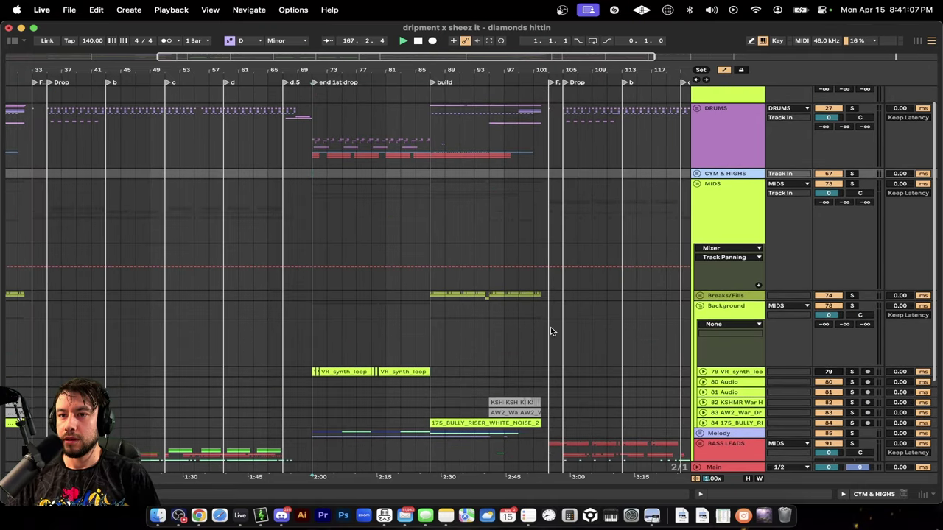
- Find the SOUTHSIDE hi-hat track in the DRUMS group and open its first clip after the end 1st drop marker for note editing
{"action": "scroll", "coordinate": [553, 332], "scroll_direction": "down", "scroll_amount": 3}
{"action": "scroll", "coordinate": [540, 333], "scroll_direction": "up", "scroll_amount": 10}
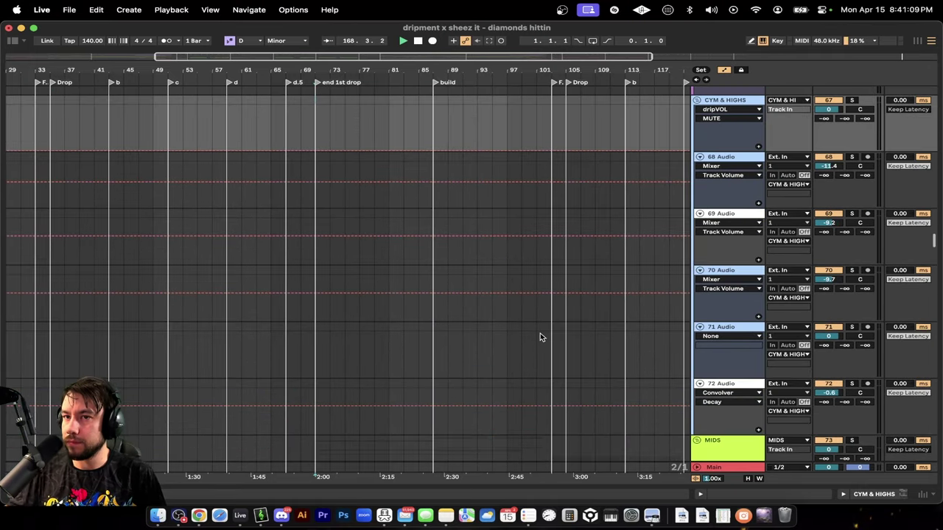
{"action": "scroll", "coordinate": [356, 309], "scroll_direction": "up", "scroll_amount": 10}
{"action": "scroll", "coordinate": [356, 310], "scroll_direction": "down", "scroll_amount": 8}
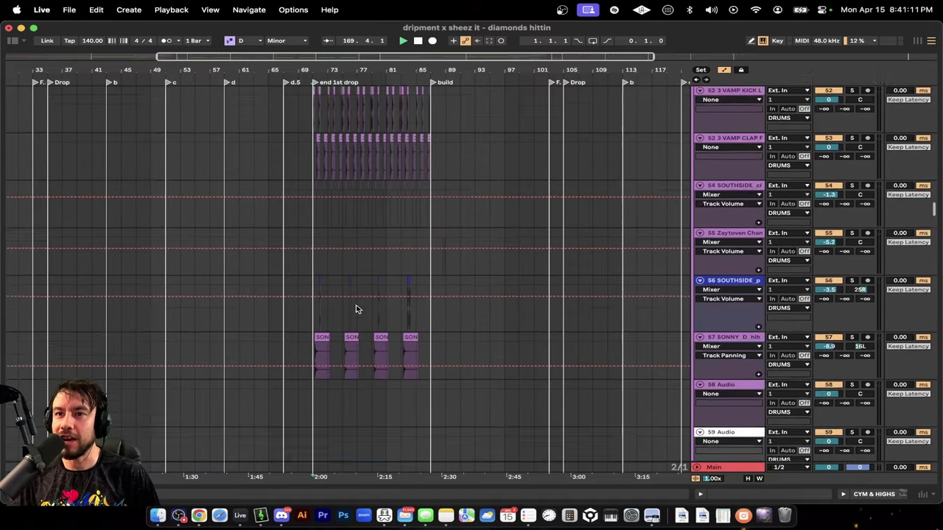
{"action": "scroll", "coordinate": [356, 309], "scroll_direction": "up", "scroll_amount": 3}
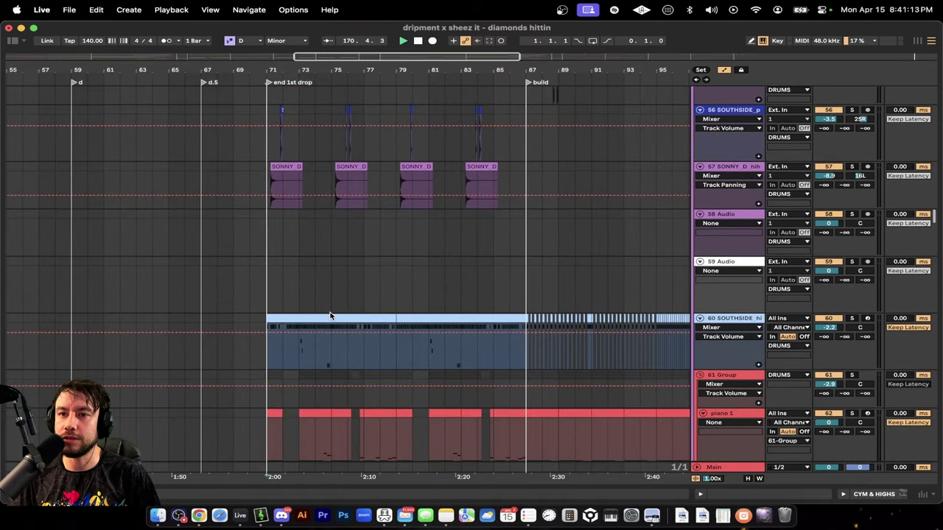
{"action": "double_click", "coordinate": [324, 317]}
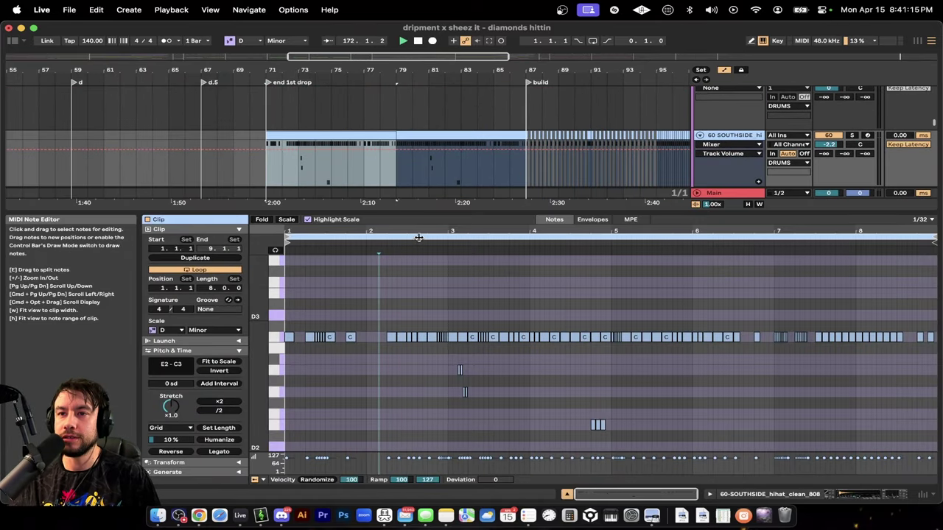
- Close the note editor and solo the 3 VAMP KICK and 3 VAMP CLAP tracks in the drums
{"action": "double_click", "coordinate": [402, 212]}
{"action": "scroll", "coordinate": [279, 302], "scroll_direction": "up", "scroll_amount": 10}
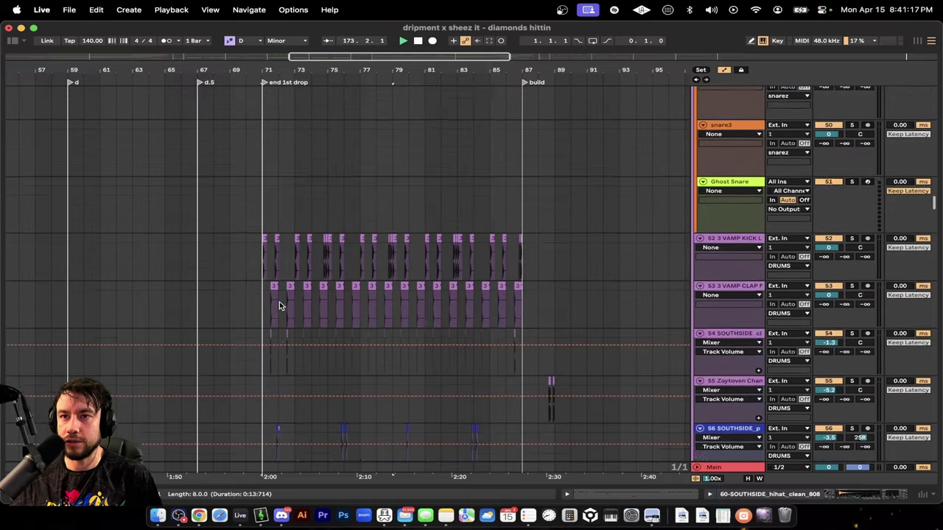
{"action": "scroll", "coordinate": [279, 306], "scroll_direction": "up", "scroll_amount": 8}
{"action": "scroll", "coordinate": [279, 306], "scroll_direction": "down", "scroll_amount": 10}
{"action": "scroll", "coordinate": [279, 306], "scroll_direction": "up", "scroll_amount": 2}
{"action": "scroll", "coordinate": [280, 306], "scroll_direction": "up", "scroll_amount": 2}
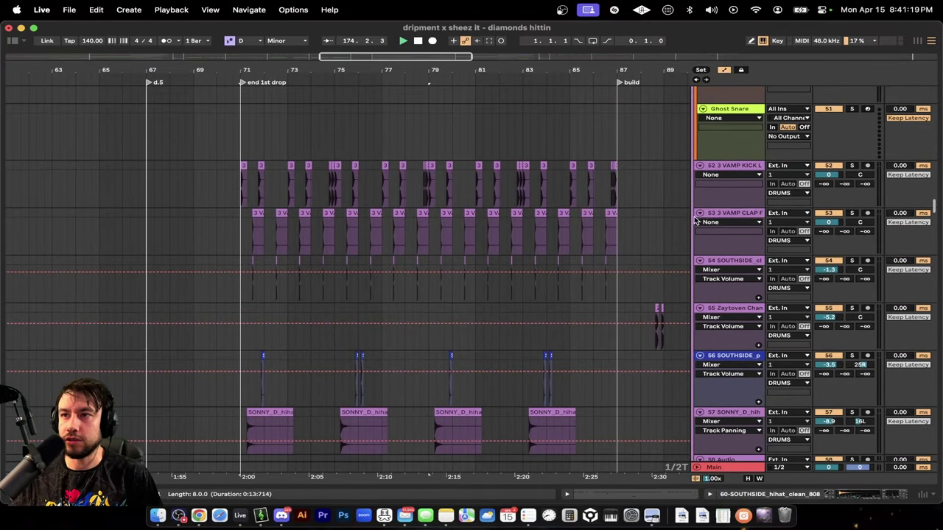
{"action": "scroll", "coordinate": [696, 220], "scroll_direction": "up", "scroll_amount": 1}
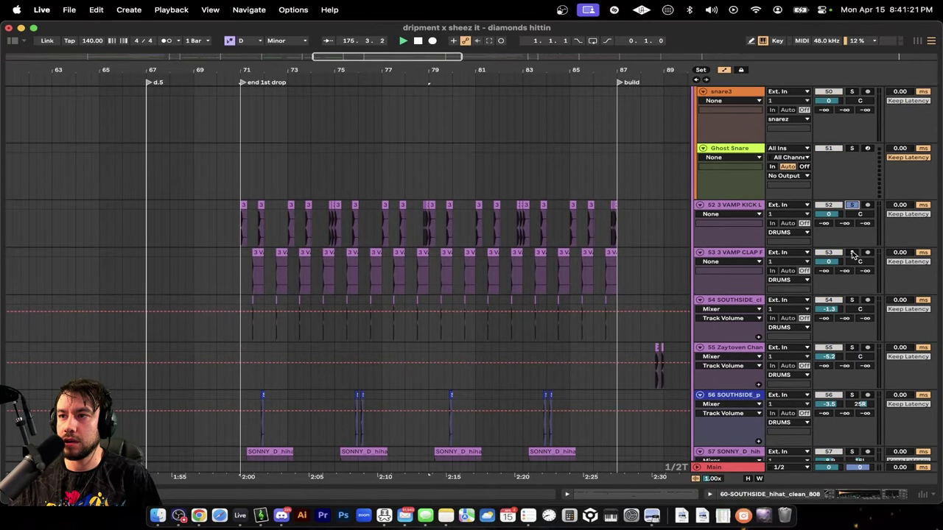
{"action": "scroll", "coordinate": [808, 337], "scroll_direction": "down", "scroll_amount": 4}
{"action": "key", "text": "space"}
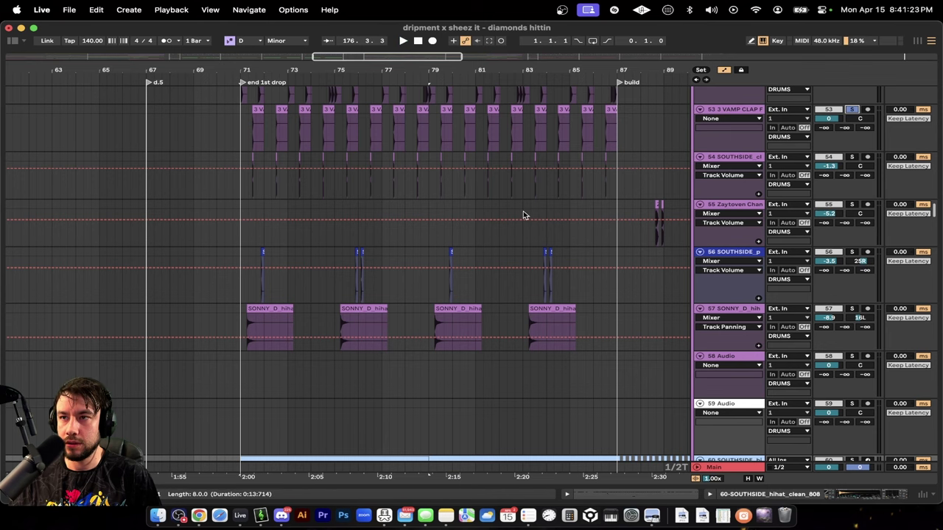
- Play the soloed kick and clap from the end 1st drop marker and add the SOUTHSIDE clap to the solo
{"action": "key", "text": "space"}
{"action": "scroll", "coordinate": [290, 193], "scroll_direction": "up", "scroll_amount": 5}
{"action": "scroll", "coordinate": [290, 192], "scroll_direction": "up", "scroll_amount": 1}
{"action": "key", "text": "space"}
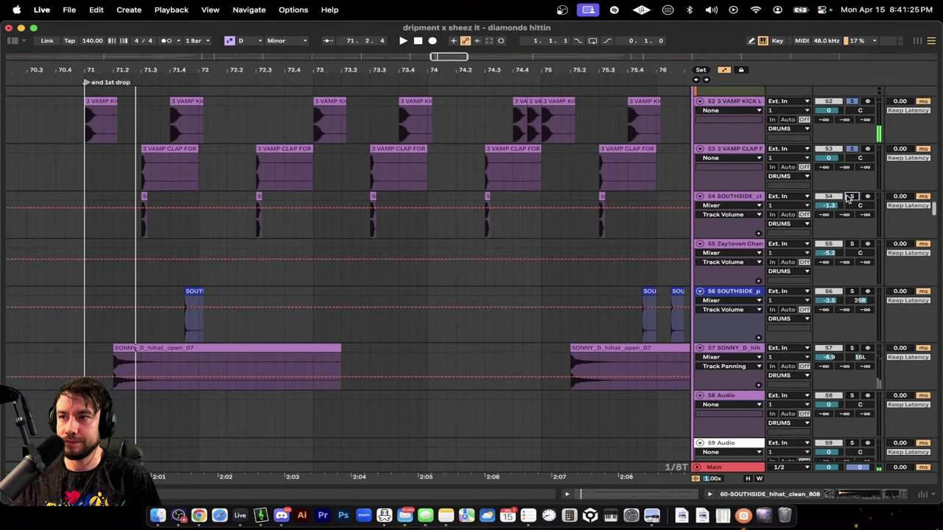
- Examine how the kick, the 3 VAMP CLAP and the layered SOUTHSIDE clap line up between the end 1st drop and build markers during playback
{"action": "scroll", "coordinate": [326, 213], "scroll_direction": "down", "scroll_amount": 5}
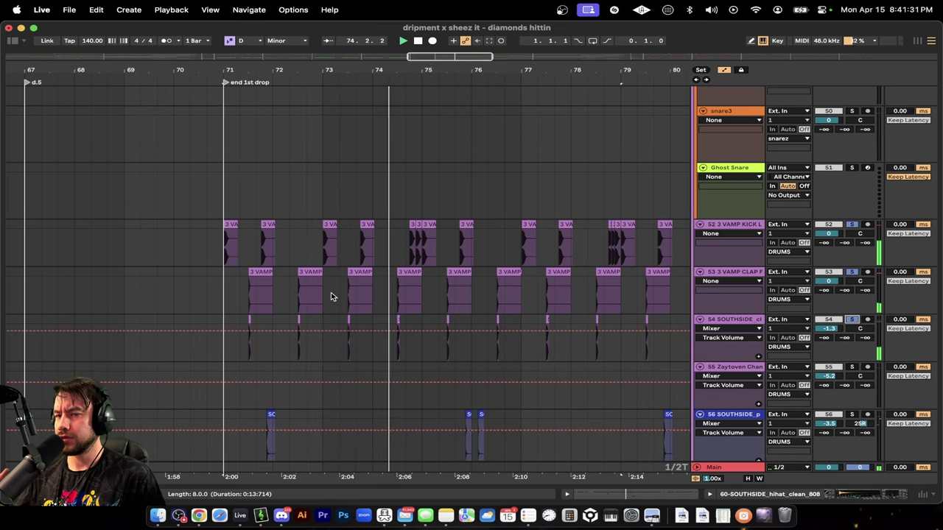
{"action": "scroll", "coordinate": [330, 297], "scroll_direction": "up", "scroll_amount": 5}
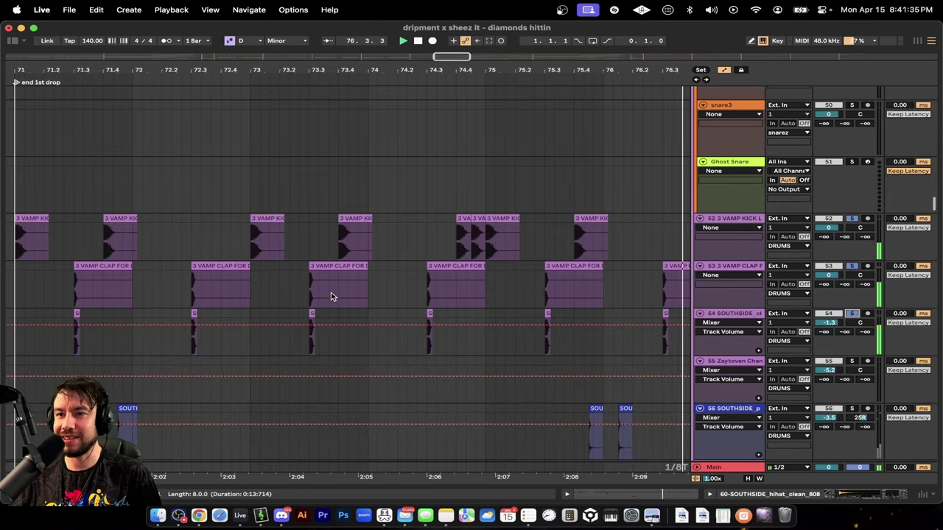
{"action": "scroll", "coordinate": [331, 297], "scroll_direction": "up", "scroll_amount": 8}
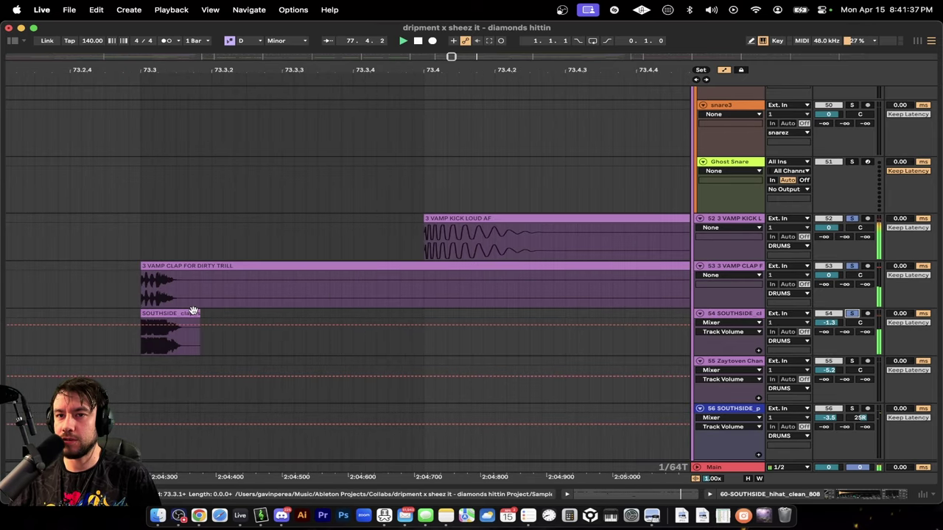
{"action": "scroll", "coordinate": [238, 274], "scroll_direction": "down", "scroll_amount": 8}
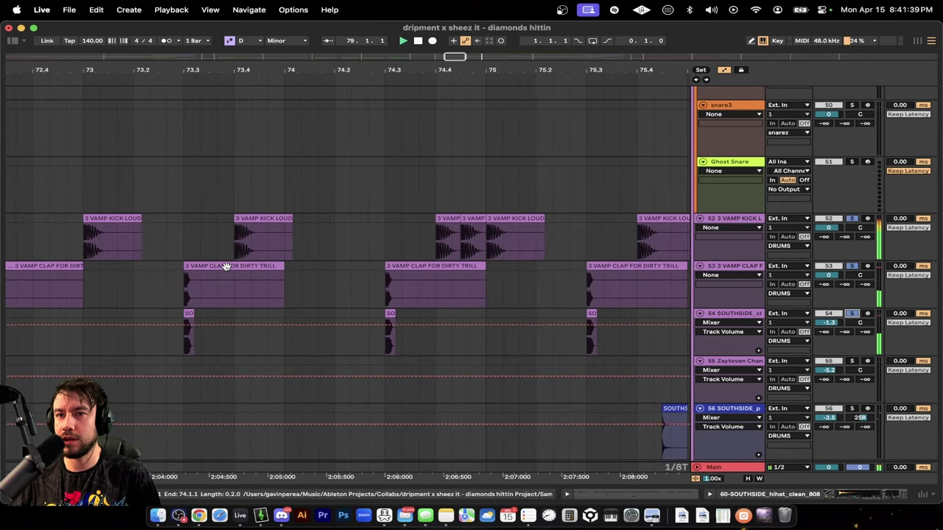
{"action": "scroll", "coordinate": [226, 270], "scroll_direction": "down", "scroll_amount": 10}
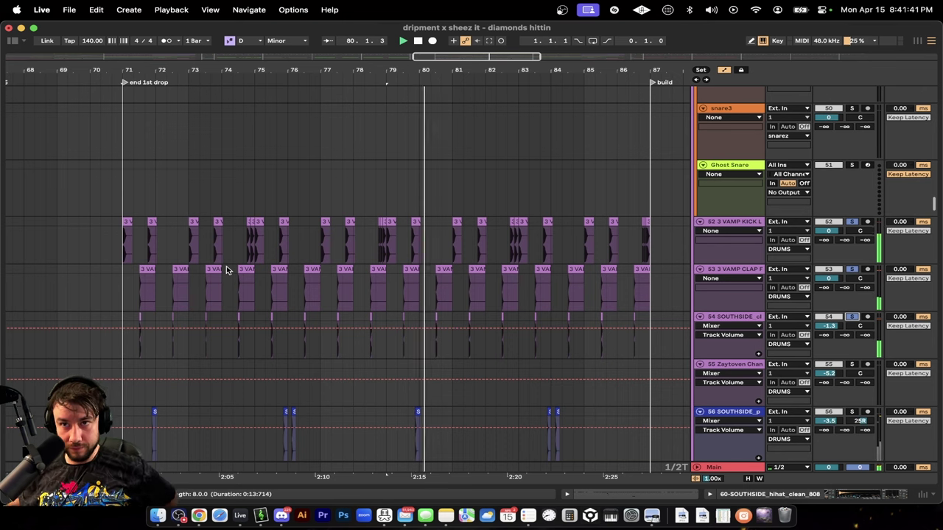
{"action": "scroll", "coordinate": [487, 279], "scroll_direction": "up", "scroll_amount": 8}
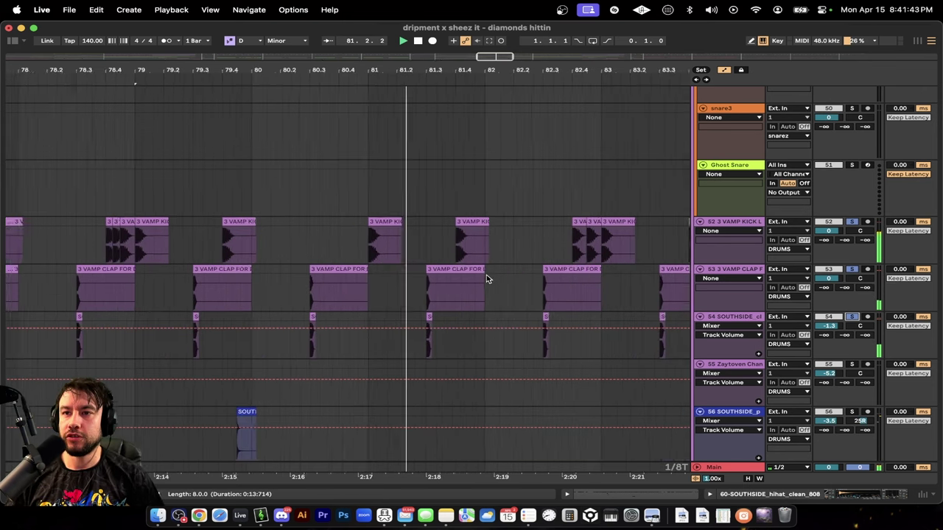
{"action": "scroll", "coordinate": [486, 279], "scroll_direction": "up", "scroll_amount": 1}
{"action": "scroll", "coordinate": [486, 278], "scroll_direction": "right", "scroll_amount": 2}
{"action": "key", "text": "space"}
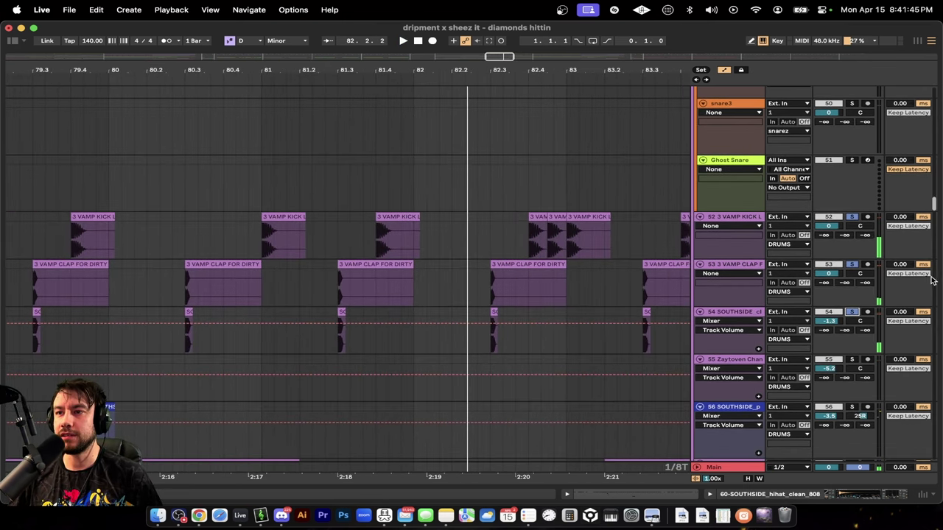
- Audition the 3 VAMP CLAP and SOUTHSIDE clap tracks one at a time, starting from the clap clip at 82.3
{"action": "left_click", "coordinate": [548, 263]}
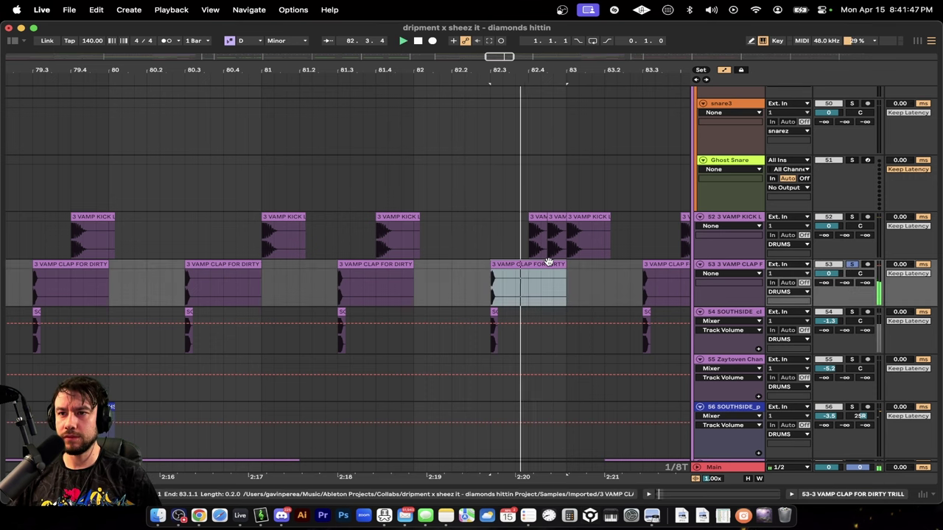
{"action": "key", "text": "space"}
{"action": "key", "text": "space"}
{"action": "left_click", "coordinate": [851, 313]}
{"action": "key", "text": "space"}
{"action": "key", "text": "space"}
{"action": "key", "text": "space"}
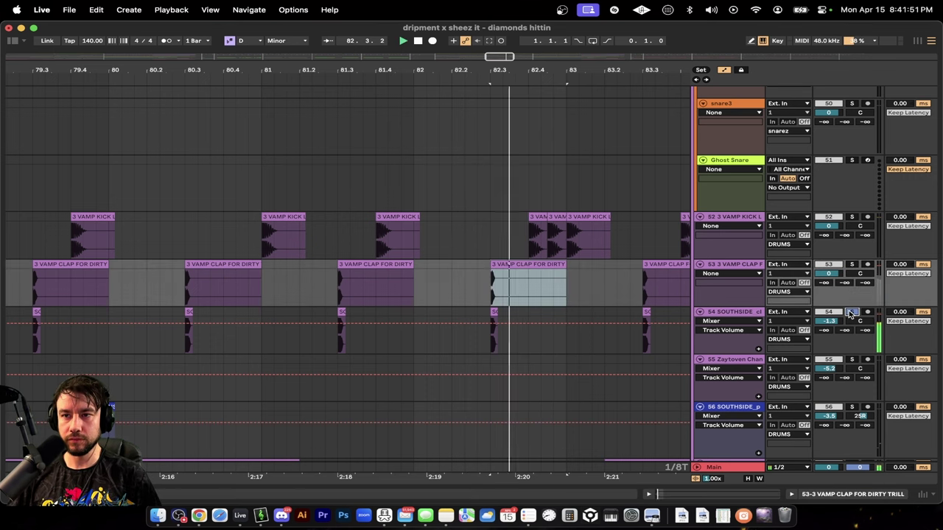
- Solo only the 3 VAMP KICK track, and select the attack followed by the full length of the 3 VAMP CLAP clip at 82.3
{"action": "scroll", "coordinate": [598, 295], "scroll_direction": "down", "scroll_amount": 2}
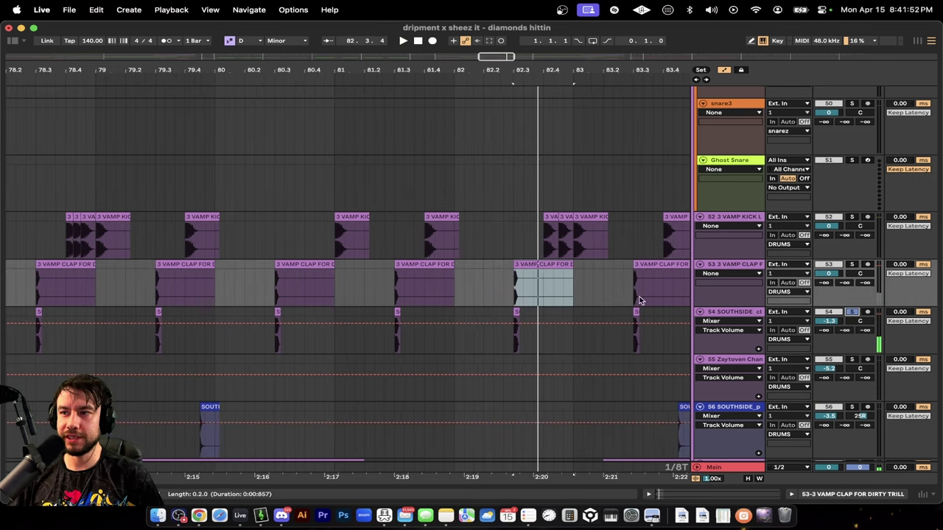
{"action": "left_click", "coordinate": [851, 217]}
{"action": "scroll", "coordinate": [528, 287], "scroll_direction": "up", "scroll_amount": 3}
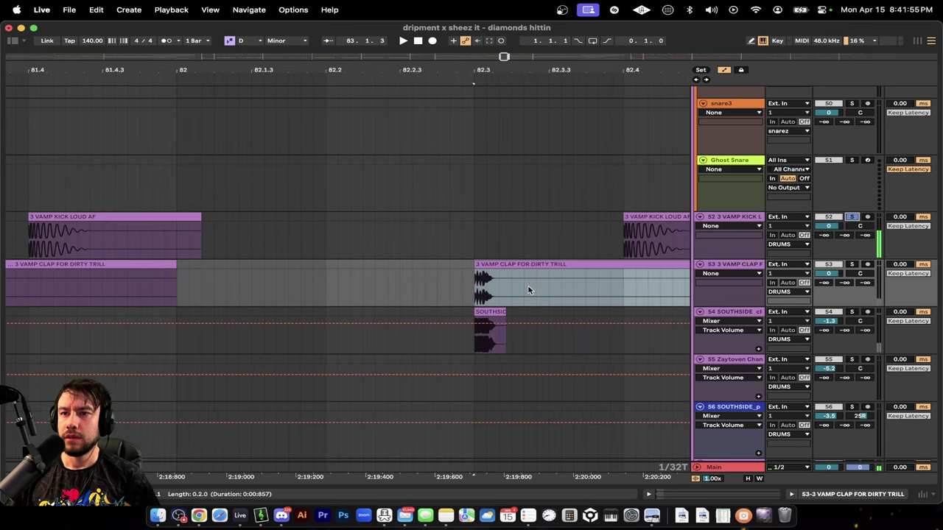
{"action": "left_click_drag", "start_coordinate": [475, 286], "coordinate": [507, 286]}
{"action": "scroll", "coordinate": [494, 286], "scroll_direction": "down", "scroll_amount": 5}
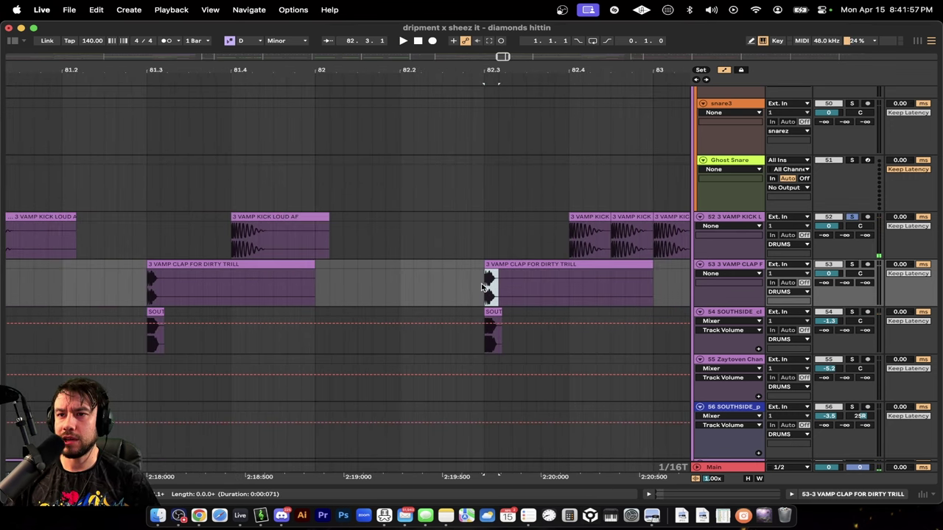
{"action": "left_click_drag", "start_coordinate": [492, 287], "coordinate": [549, 287]}
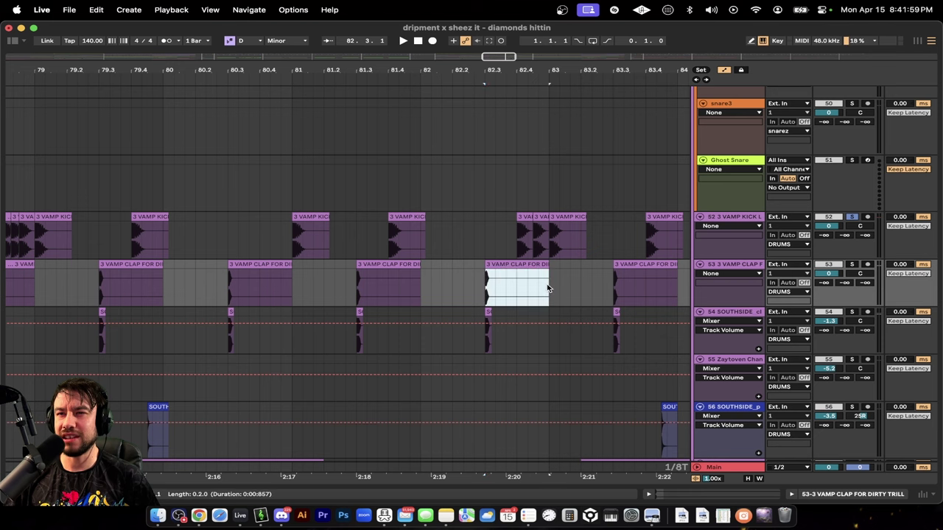
- Audition the kick clip just before bar 82 and check the device chains of the kick, 3 VAMP CLAP and SOUTHSIDE clap tracks
{"action": "scroll", "coordinate": [549, 287], "scroll_direction": "down", "scroll_amount": 3}
{"action": "left_click", "coordinate": [465, 236]}
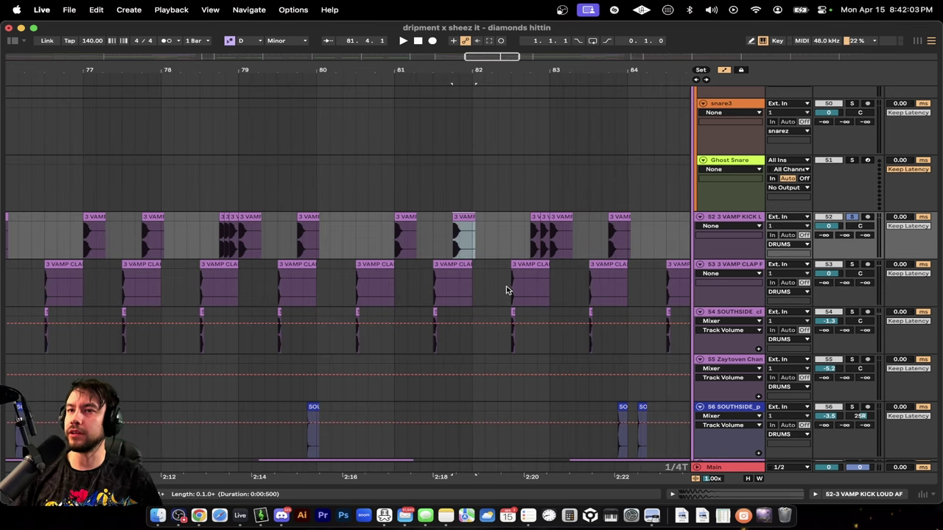
{"action": "double_click", "coordinate": [733, 220]}
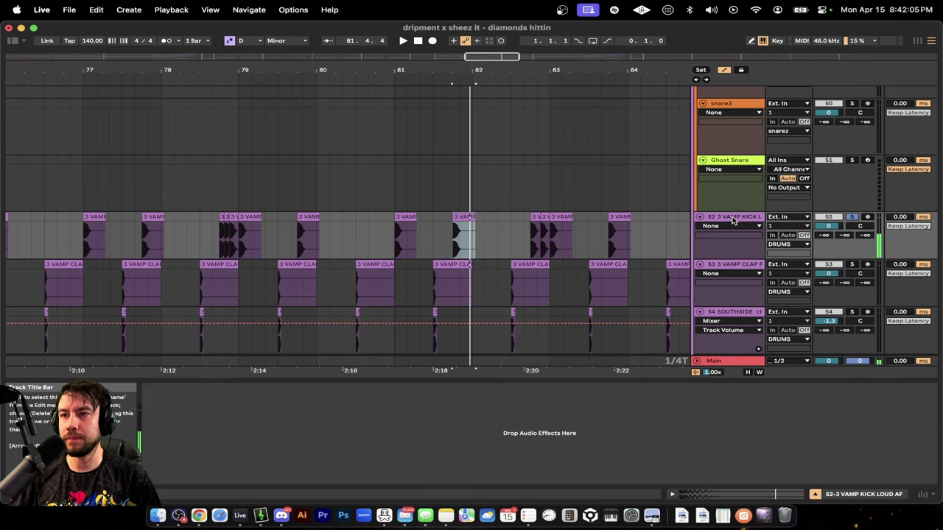
{"action": "scroll", "coordinate": [725, 267], "scroll_direction": "down", "scroll_amount": 2}
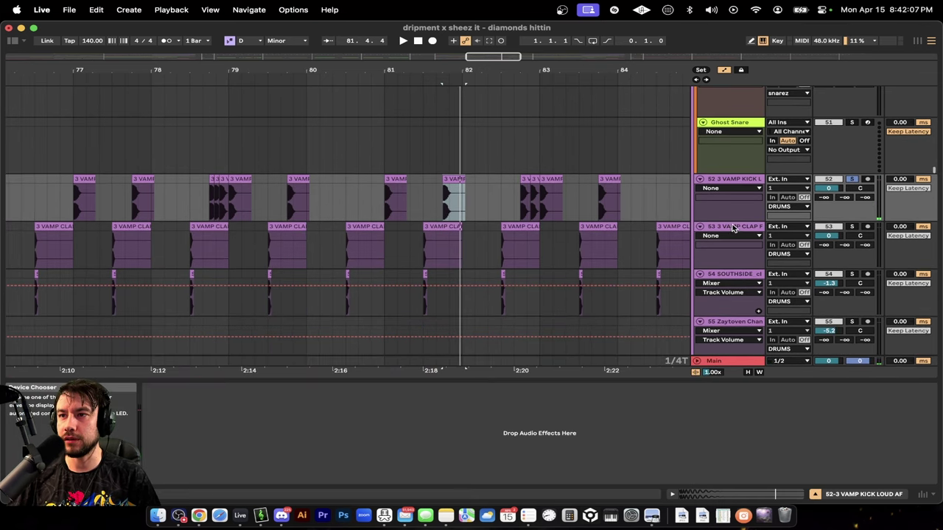
{"action": "left_click", "coordinate": [733, 228]}
{"action": "left_click", "coordinate": [738, 277]}
- Add the 3 VAMP CLAP and SOUTHSIDE clap tracks to the soloed kick and close the device view
{"action": "left_click", "coordinate": [851, 227]}
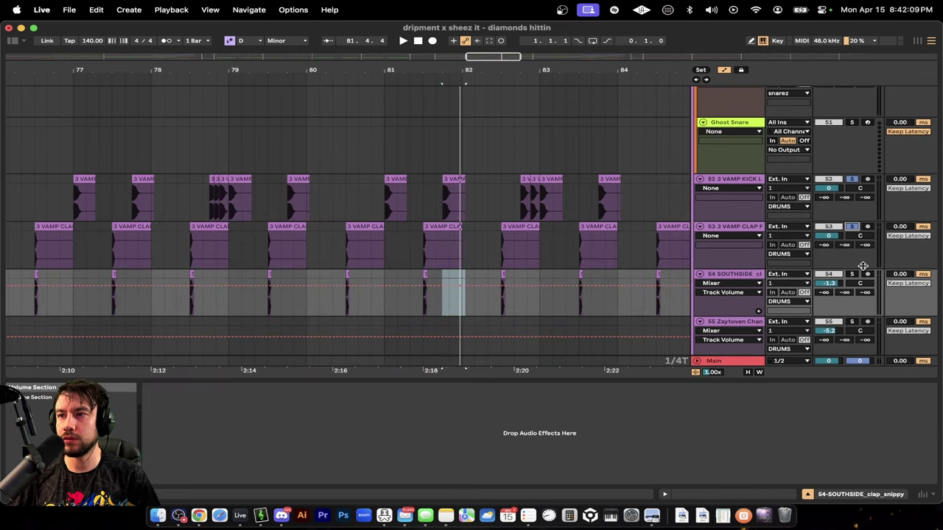
{"action": "left_click", "coordinate": [853, 274]}
{"action": "double_click", "coordinate": [415, 381]}
- Place the insert marker at end 1st drop on the 3 VAMP CLAP track and play the soloed kick and claps from there
{"action": "scroll", "coordinate": [414, 382], "scroll_direction": "down", "scroll_amount": 3}
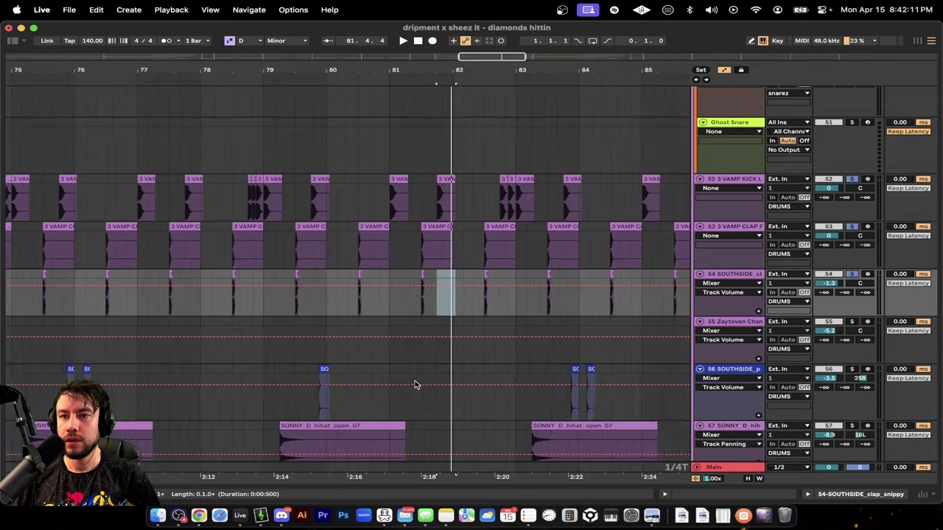
{"action": "scroll", "coordinate": [414, 382], "scroll_direction": "down", "scroll_amount": 10}
{"action": "scroll", "coordinate": [416, 385], "scroll_direction": "down", "scroll_amount": 5}
{"action": "scroll", "coordinate": [416, 385], "scroll_direction": "up", "scroll_amount": 10}
{"action": "scroll", "coordinate": [416, 385], "scroll_direction": "up", "scroll_amount": 8}
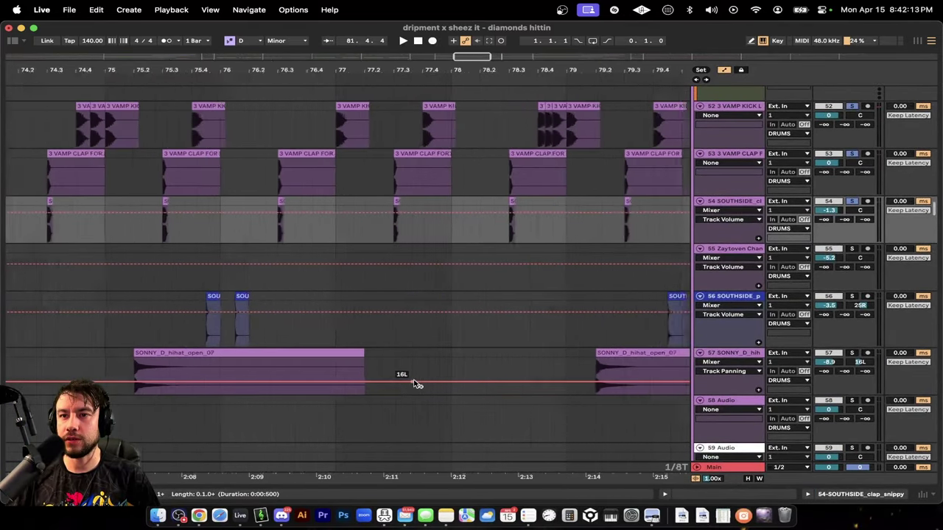
{"action": "scroll", "coordinate": [415, 385], "scroll_direction": "down", "scroll_amount": 5}
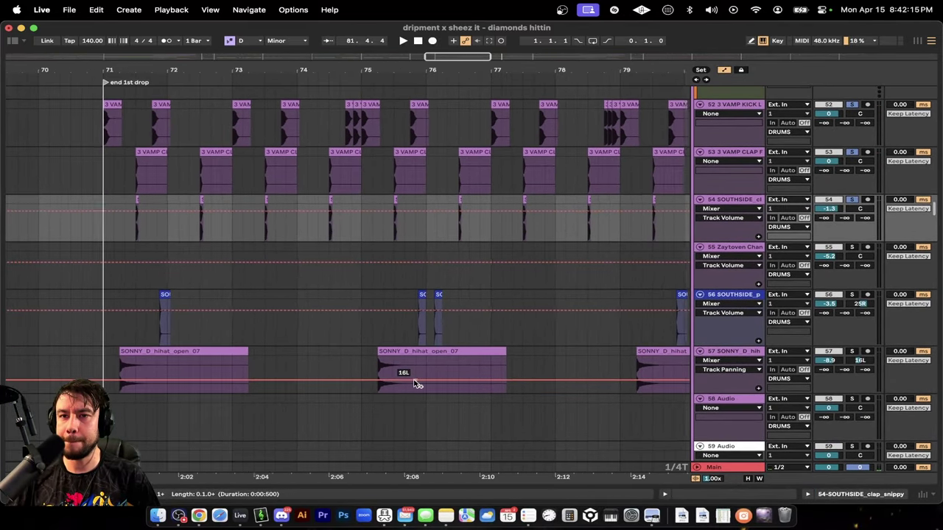
{"action": "scroll", "coordinate": [609, 322], "scroll_direction": "up", "scroll_amount": 2}
{"action": "key", "text": "space"}
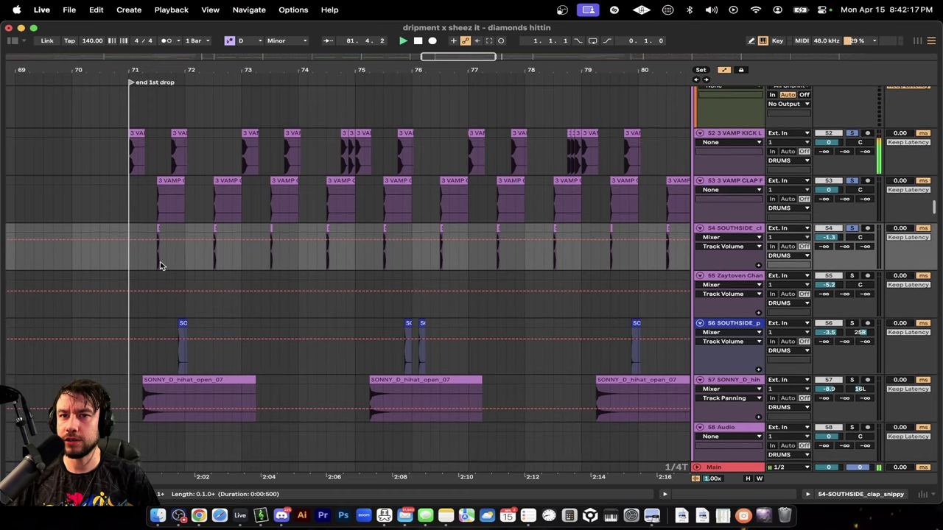
{"action": "left_click", "coordinate": [131, 204]}
{"action": "key", "text": "space"}
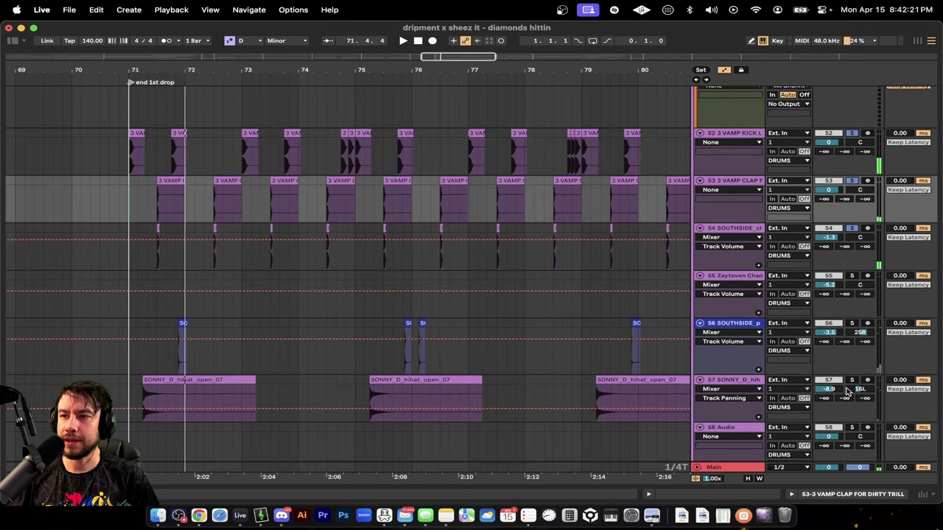
- Add the SONNY_D open hi-hat track to the solo and play the drums from the end 1st drop marker
{"action": "key", "text": "space"}
{"action": "scroll", "coordinate": [127, 386], "scroll_direction": "up", "scroll_amount": 3}
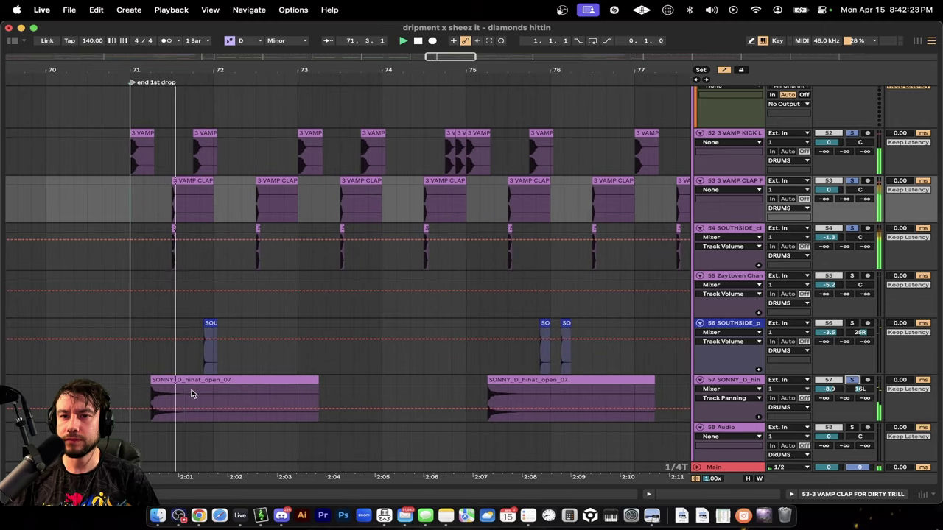
{"action": "scroll", "coordinate": [397, 386], "scroll_direction": "down", "scroll_amount": 3}
{"action": "key", "text": "space"}
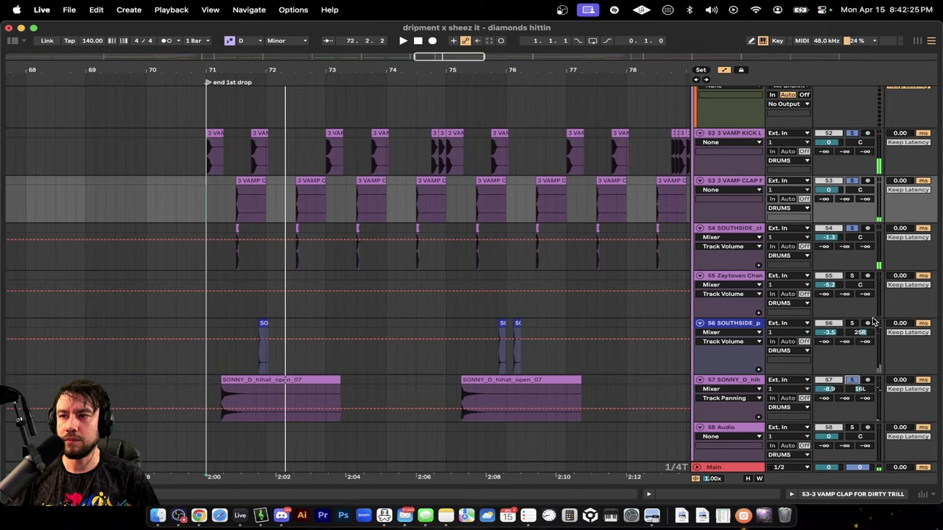
- Add the blue SOUTHSIDE percussion track 56 to the solo and replay the drums from the end 1st drop marker
{"action": "key", "text": "space"}
{"action": "scroll", "coordinate": [250, 349], "scroll_direction": "up", "scroll_amount": 2}
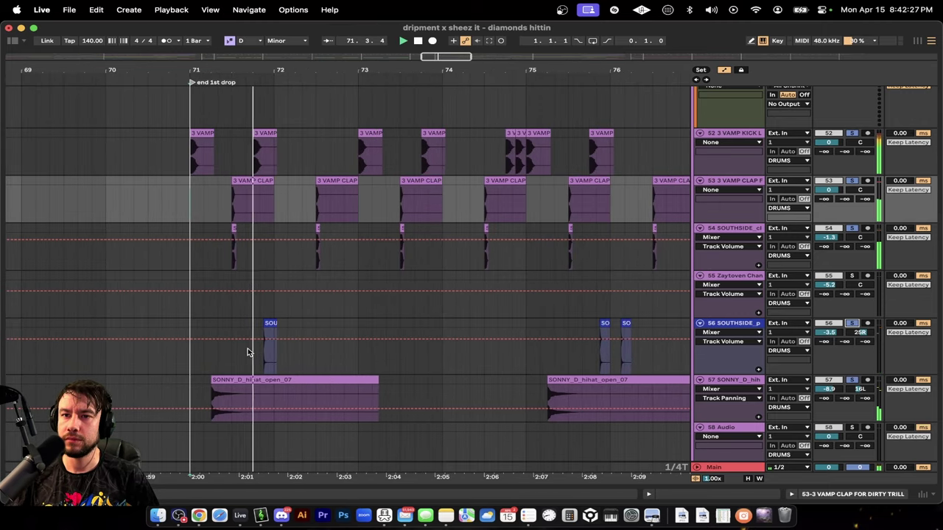
{"action": "scroll", "coordinate": [248, 348], "scroll_direction": "down", "scroll_amount": 3}
{"action": "scroll", "coordinate": [278, 358], "scroll_direction": "up", "scroll_amount": 2}
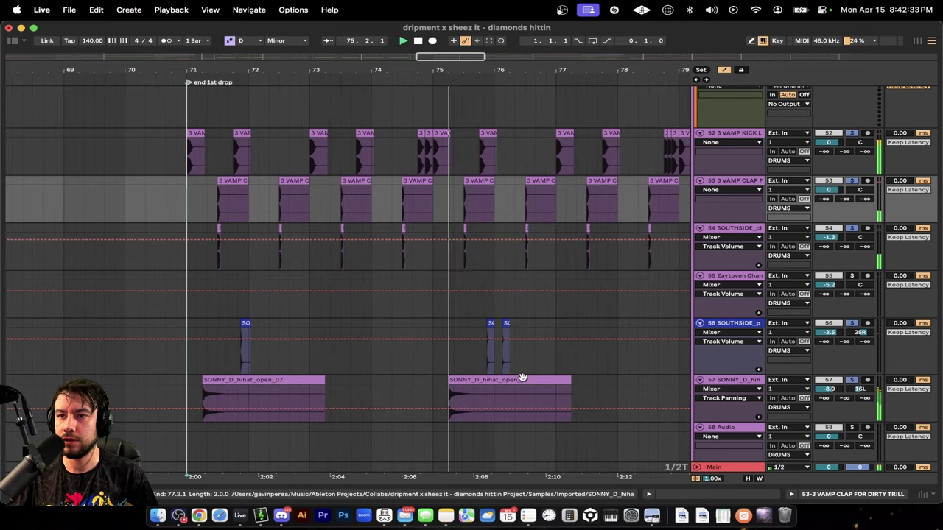
{"action": "scroll", "coordinate": [522, 379], "scroll_direction": "up", "scroll_amount": 2}
{"action": "scroll", "coordinate": [522, 378], "scroll_direction": "down", "scroll_amount": 1}
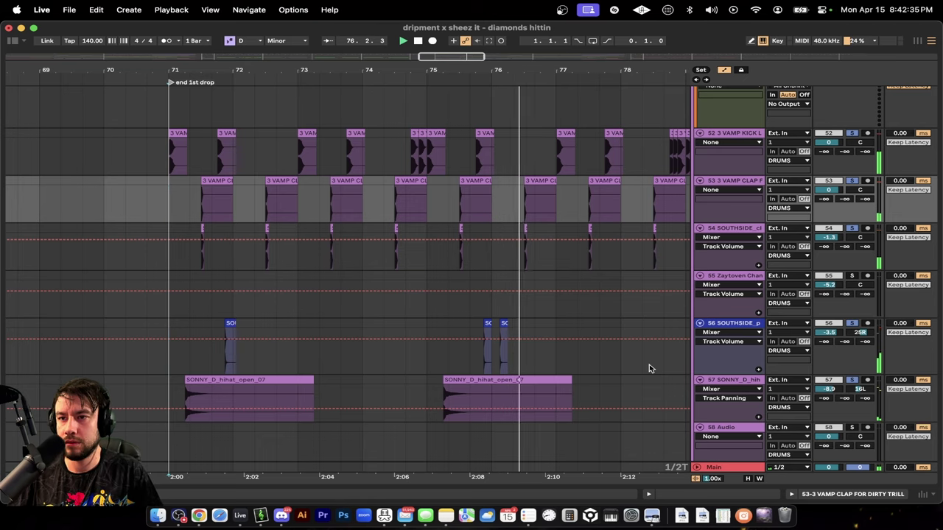
- Examine how the percussion and open hi-hat clips repeat up to the build marker while the soloed drums play
{"action": "scroll", "coordinate": [649, 364], "scroll_direction": "right", "scroll_amount": 3}
{"action": "scroll", "coordinate": [649, 364], "scroll_direction": "down", "scroll_amount": 2}
{"action": "scroll", "coordinate": [649, 364], "scroll_direction": "right", "scroll_amount": 2}
{"action": "scroll", "coordinate": [473, 344], "scroll_direction": "right", "scroll_amount": 4}
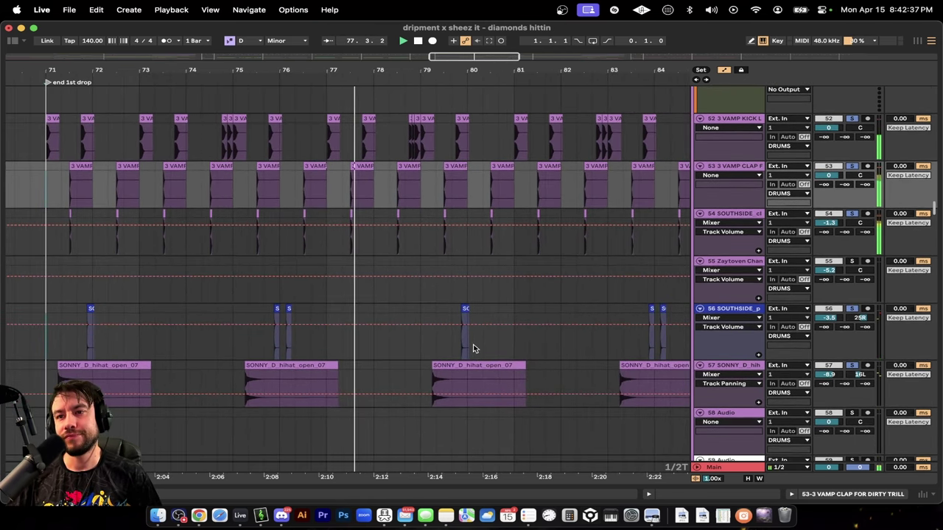
{"action": "scroll", "coordinate": [473, 344], "scroll_direction": "down", "scroll_amount": 2}
{"action": "scroll", "coordinate": [473, 344], "scroll_direction": "right", "scroll_amount": 3}
{"action": "scroll", "coordinate": [358, 341], "scroll_direction": "down", "scroll_amount": 1}
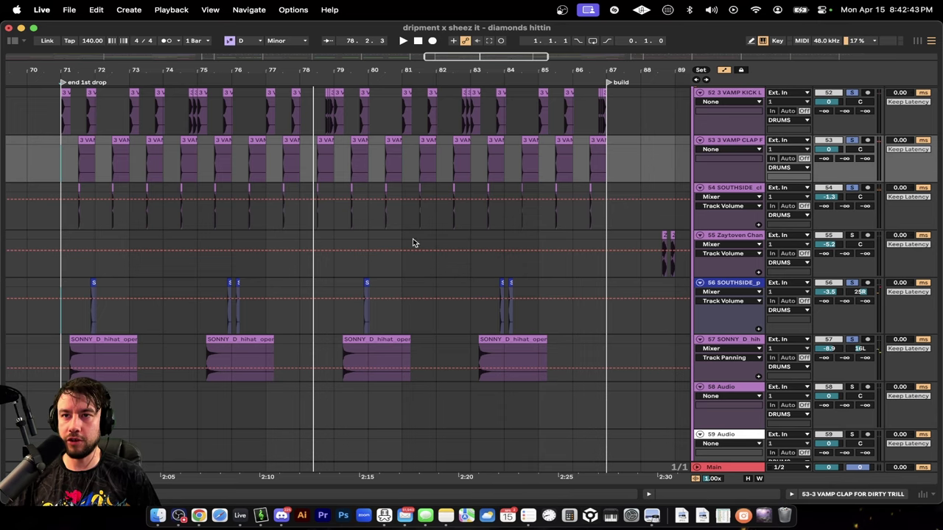
- Find the SOUTHSIDE hi-hat track below the empty audio tracks and add it to the solo
{"action": "scroll", "coordinate": [381, 232], "scroll_direction": "down", "scroll_amount": 10}
{"action": "scroll", "coordinate": [380, 232], "scroll_direction": "left", "scroll_amount": 4}
{"action": "scroll", "coordinate": [380, 232], "scroll_direction": "up", "scroll_amount": 3}
{"action": "scroll", "coordinate": [380, 232], "scroll_direction": "right", "scroll_amount": 2}
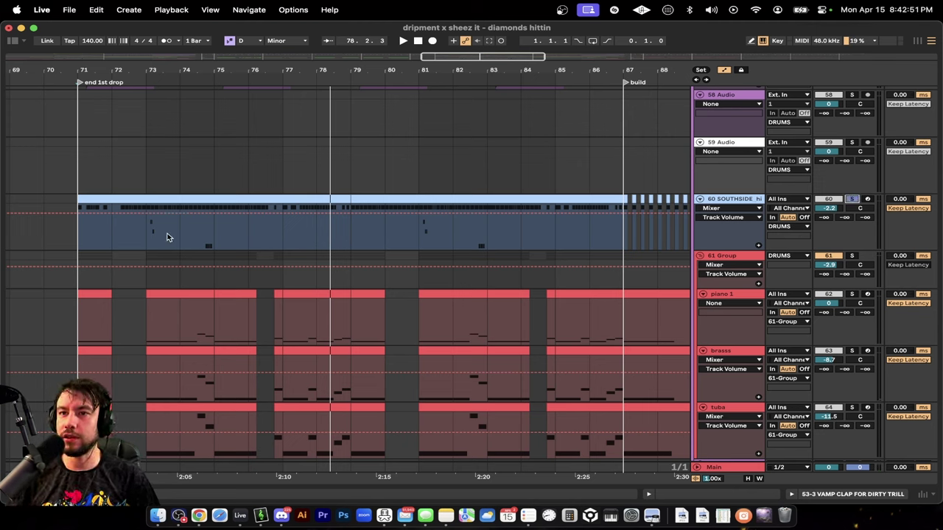
- Play the soloed drums with the SOUTHSIDE hi-hat from the end 1st drop marker and show that hi-hat track's devices
{"action": "key", "text": "space"}
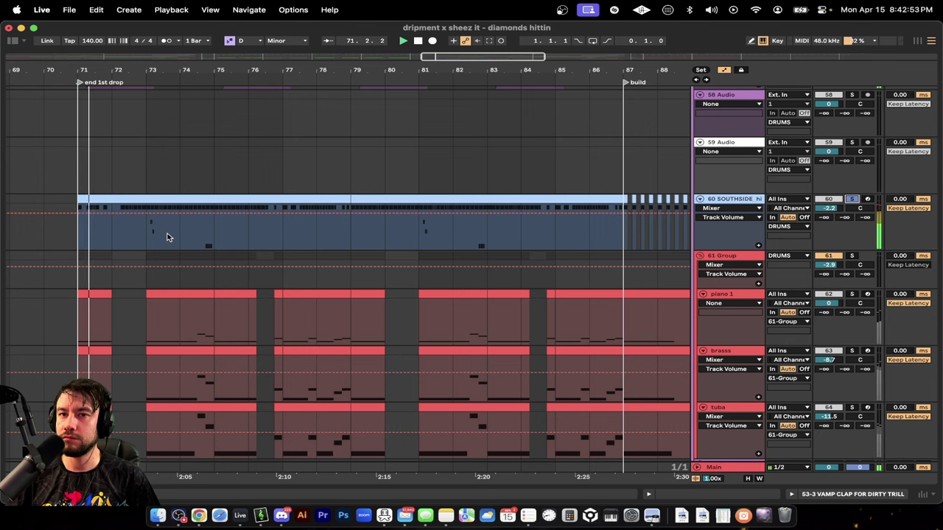
{"action": "scroll", "coordinate": [101, 237], "scroll_direction": "up", "scroll_amount": 3}
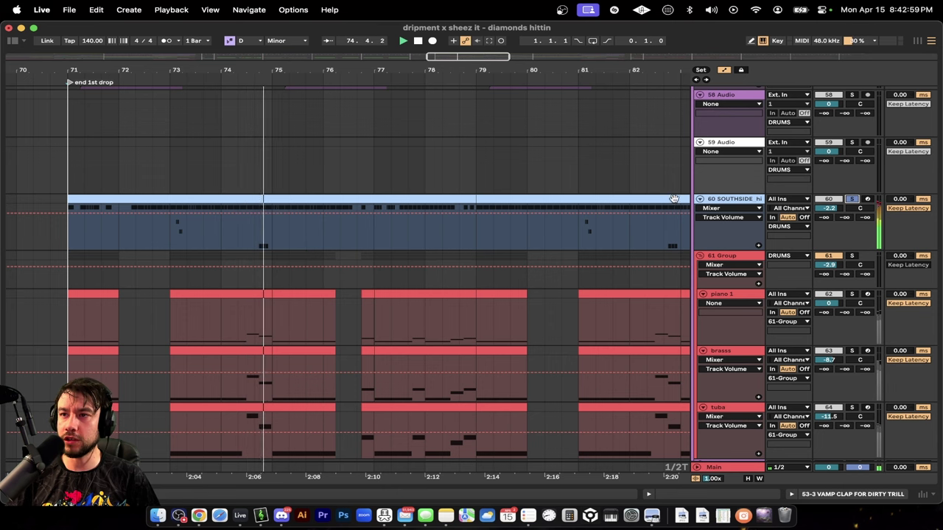
{"action": "double_click", "coordinate": [736, 200]}
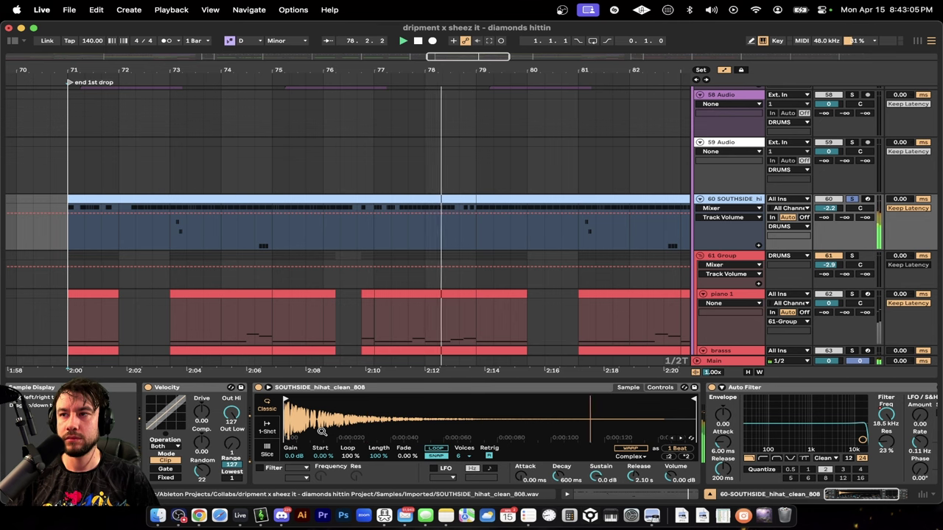
{"action": "scroll", "coordinate": [425, 245], "scroll_direction": "down", "scroll_amount": 5}
{"action": "key", "text": "space"}
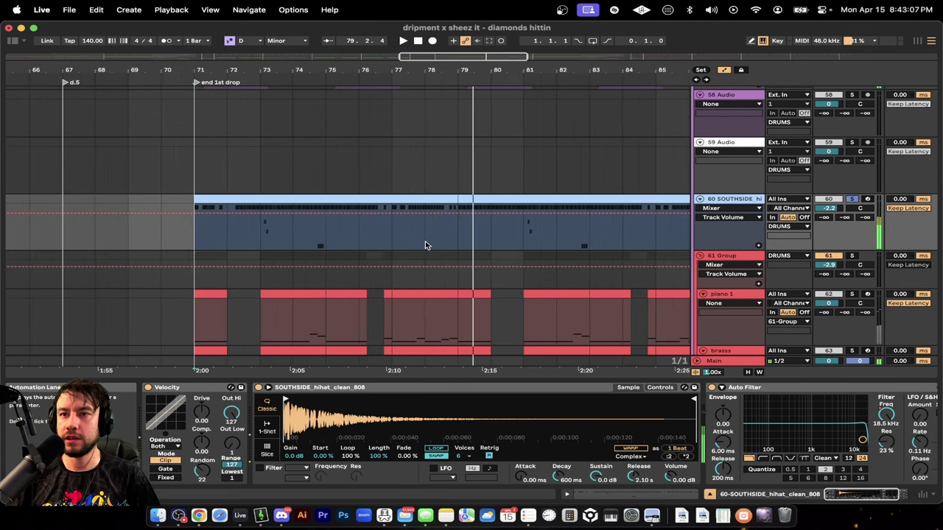
- Add the 61 Group containing the piano, brass and tuba tracks to the solo
{"action": "scroll", "coordinate": [417, 225], "scroll_direction": "down", "scroll_amount": 2}
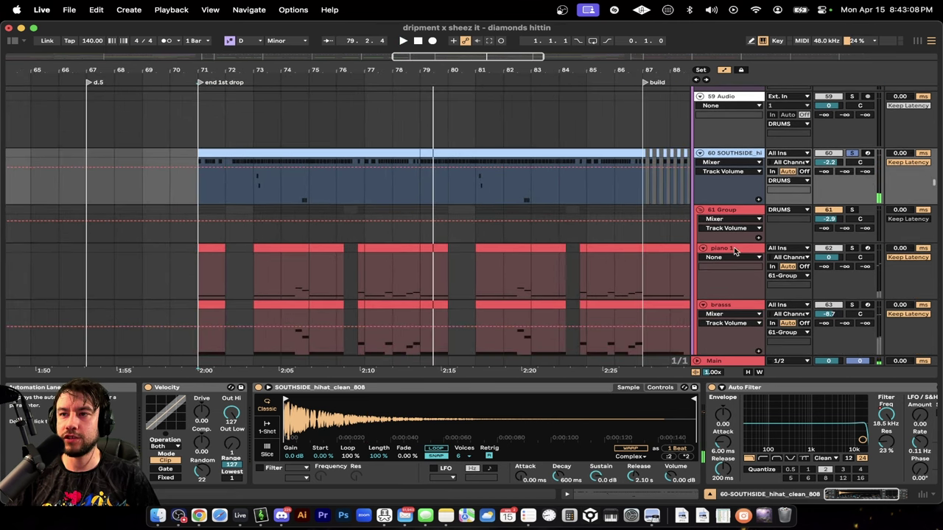
{"action": "left_click", "coordinate": [853, 212], "text": "super"}
{"action": "scroll", "coordinate": [388, 223], "scroll_direction": "down", "scroll_amount": 10}
{"action": "scroll", "coordinate": [452, 270], "scroll_direction": "up", "scroll_amount": 10}
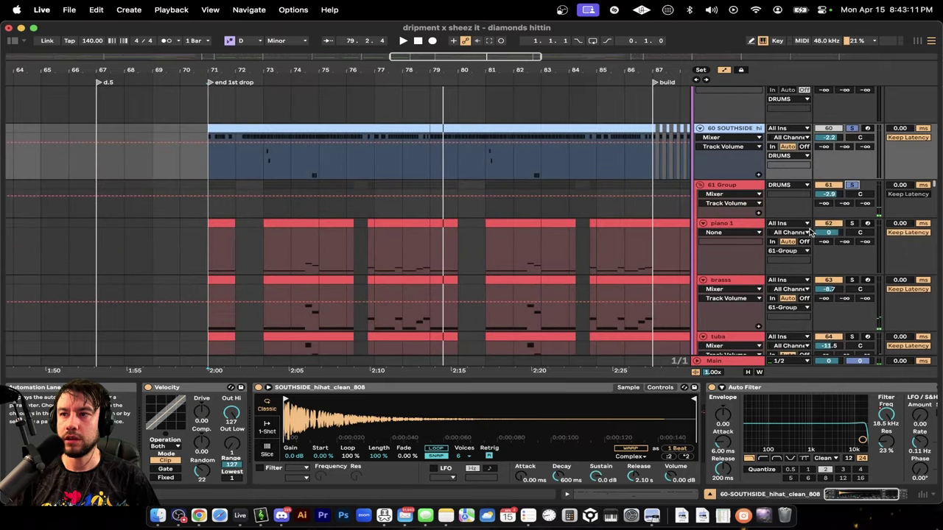
- Find the SONNY_D 808 track 127 among the LOWS, add it to the solo and play from the end 1st drop marker
{"action": "scroll", "coordinate": [481, 204], "scroll_direction": "down", "scroll_amount": 20}
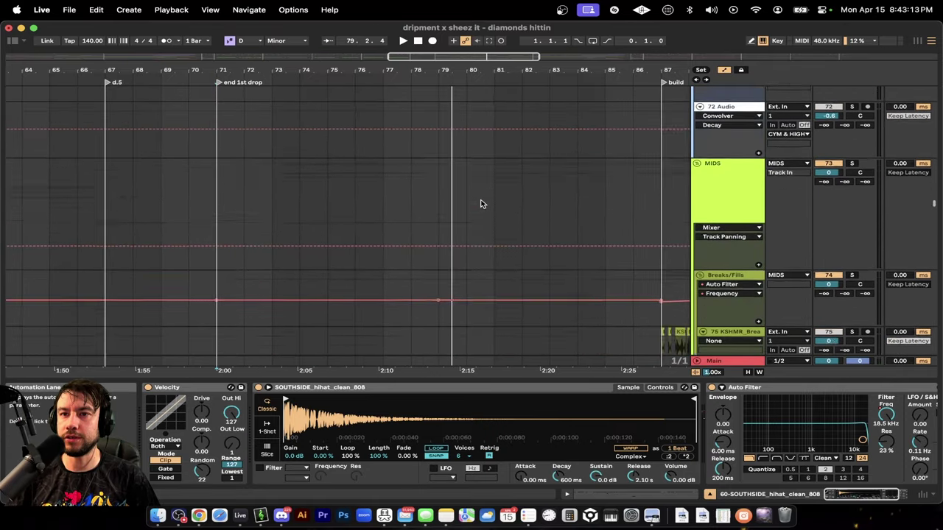
{"action": "scroll", "coordinate": [480, 204], "scroll_direction": "down", "scroll_amount": 20}
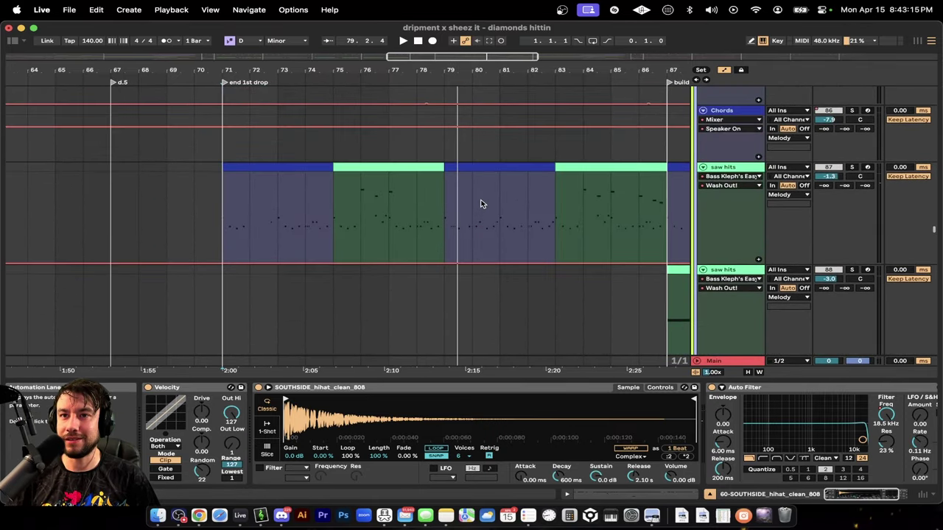
{"action": "scroll", "coordinate": [480, 204], "scroll_direction": "down", "scroll_amount": 18}
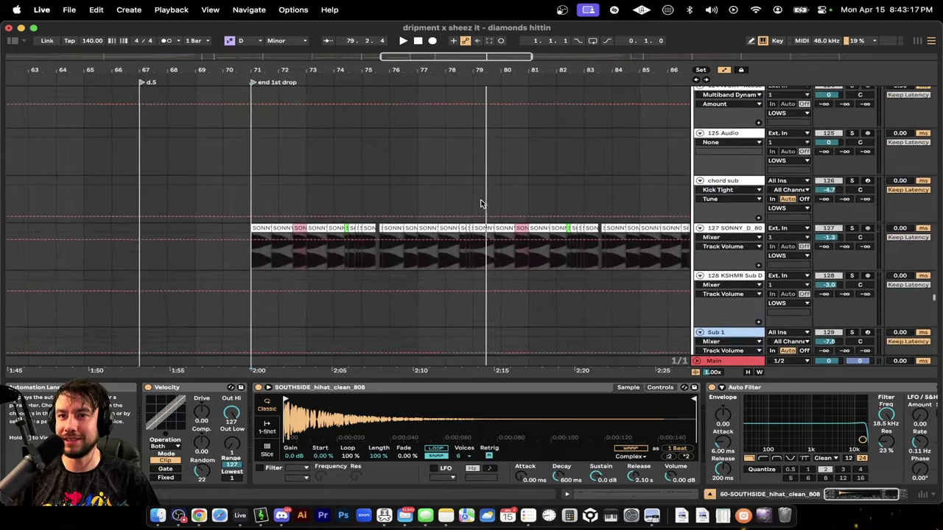
{"action": "key", "text": "space"}
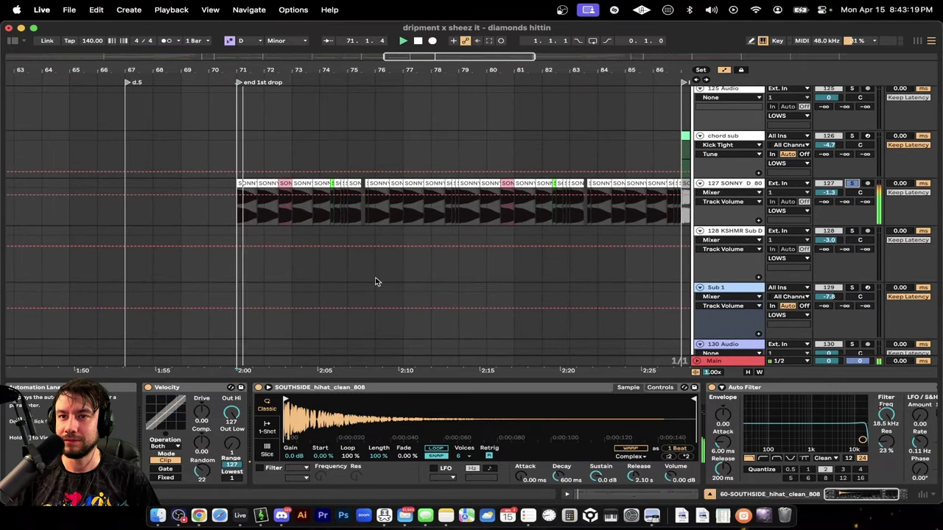
- Examine the SONNY_D 808 clip pattern from the end 1st drop marker to the build marker during playback
{"action": "scroll", "coordinate": [234, 268], "scroll_direction": "up", "scroll_amount": 5}
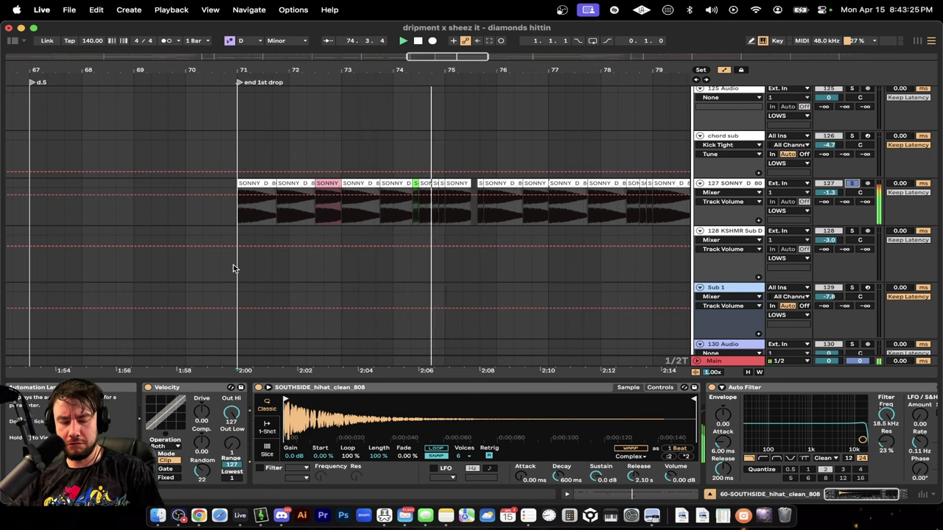
{"action": "scroll", "coordinate": [526, 275], "scroll_direction": "up", "scroll_amount": 3}
{"action": "scroll", "coordinate": [526, 276], "scroll_direction": "right", "scroll_amount": 3}
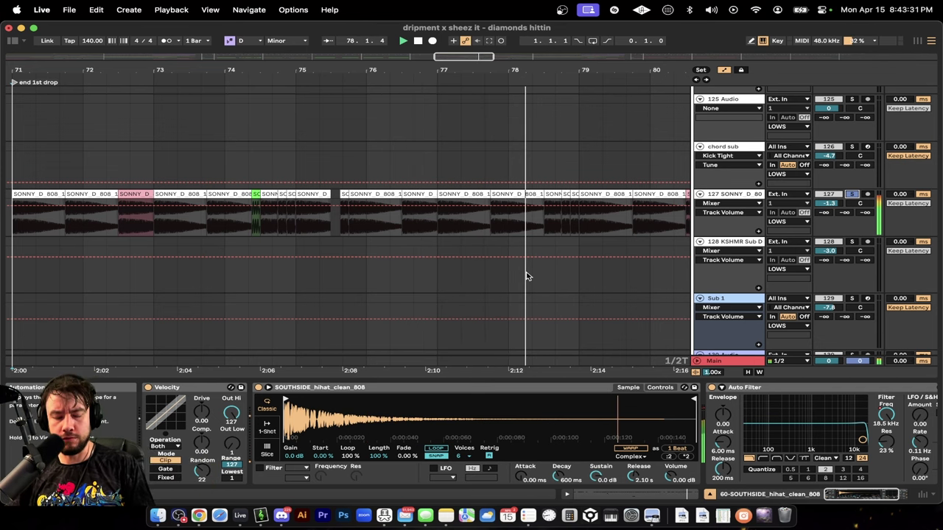
{"action": "scroll", "coordinate": [478, 275], "scroll_direction": "down", "scroll_amount": 3}
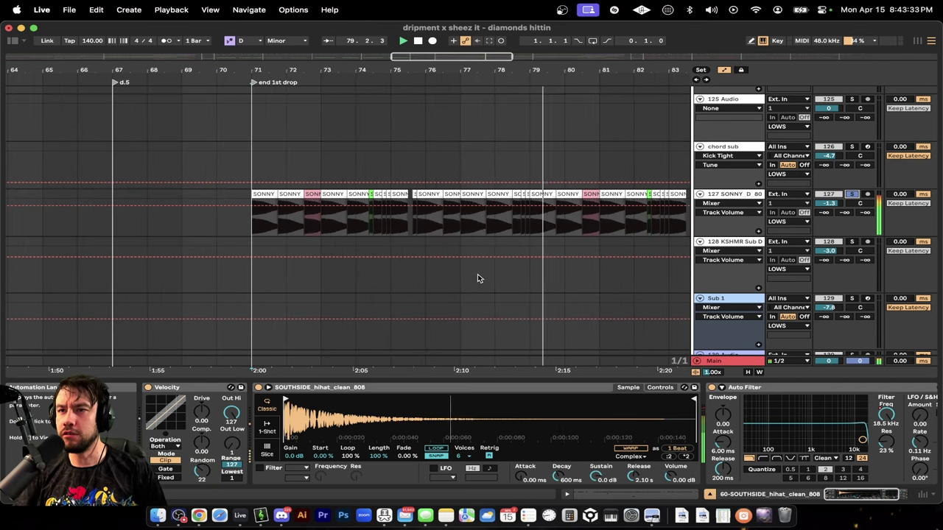
{"action": "scroll", "coordinate": [478, 278], "scroll_direction": "down", "scroll_amount": 2}
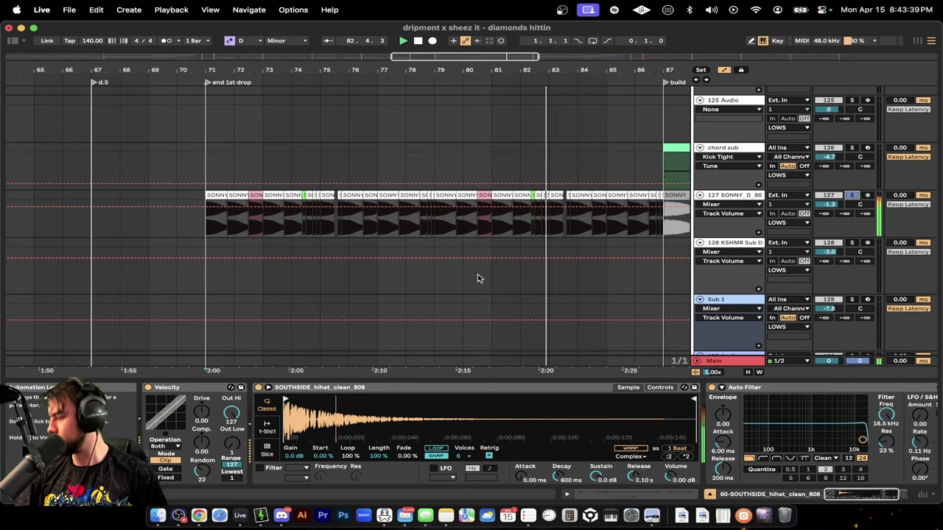
{"action": "scroll", "coordinate": [477, 279], "scroll_direction": "right", "scroll_amount": 3}
{"action": "scroll", "coordinate": [477, 279], "scroll_direction": "up", "scroll_amount": 1}
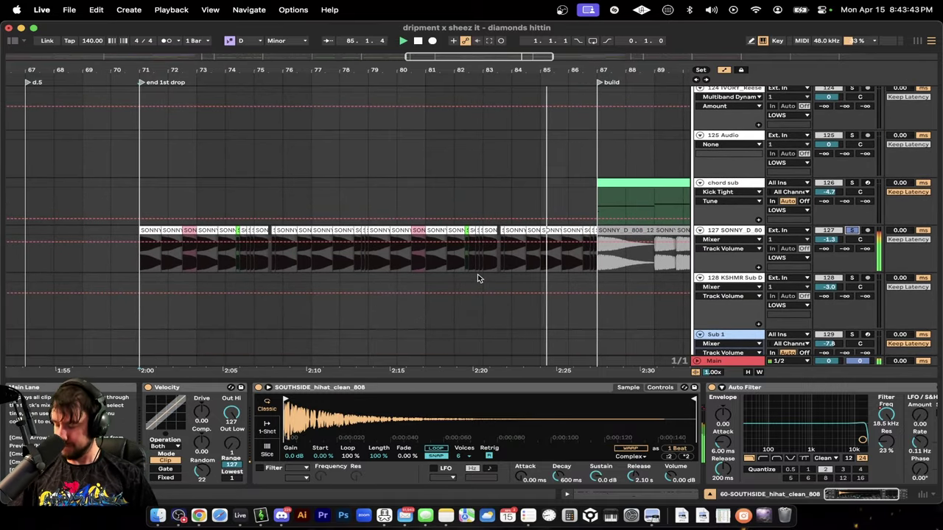
{"action": "scroll", "coordinate": [478, 278], "scroll_direction": "down", "scroll_amount": 2}
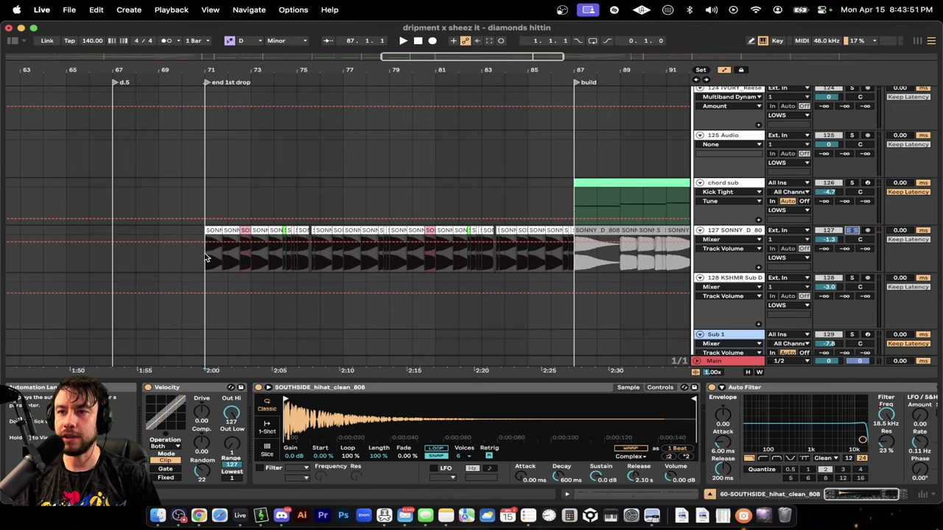
- Inspect the first 808 clips and the track's device chain, and play the section to check its sidechain Compressor
{"action": "scroll", "coordinate": [213, 271], "scroll_direction": "up", "scroll_amount": 10}
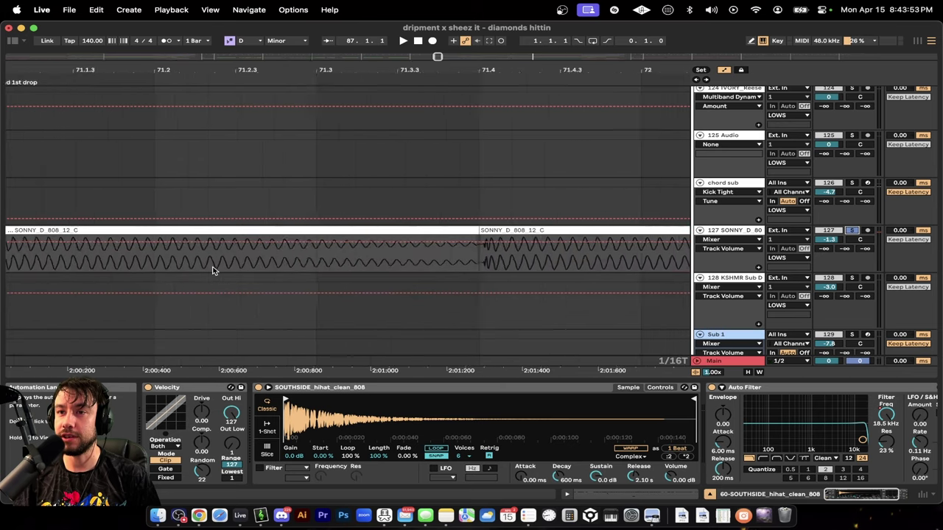
{"action": "scroll", "coordinate": [103, 263], "scroll_direction": "down", "scroll_amount": 2}
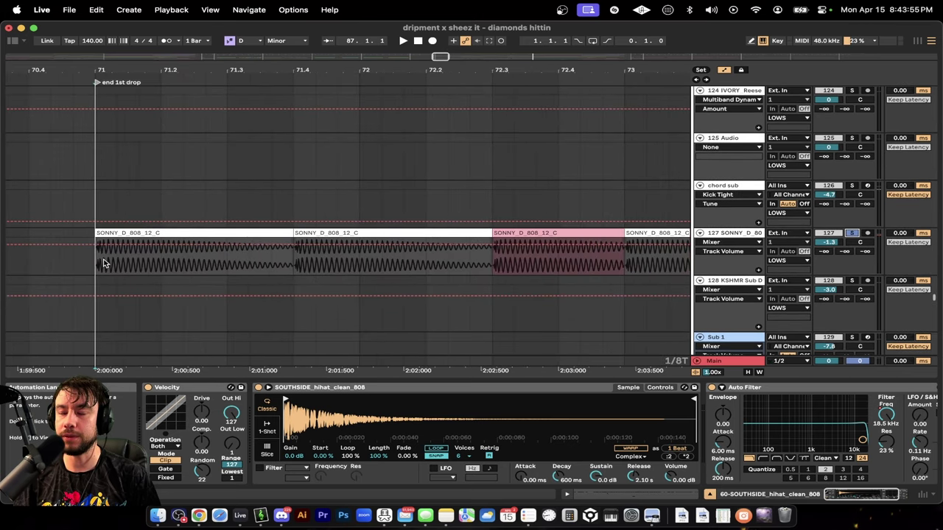
{"action": "left_click", "coordinate": [719, 234]}
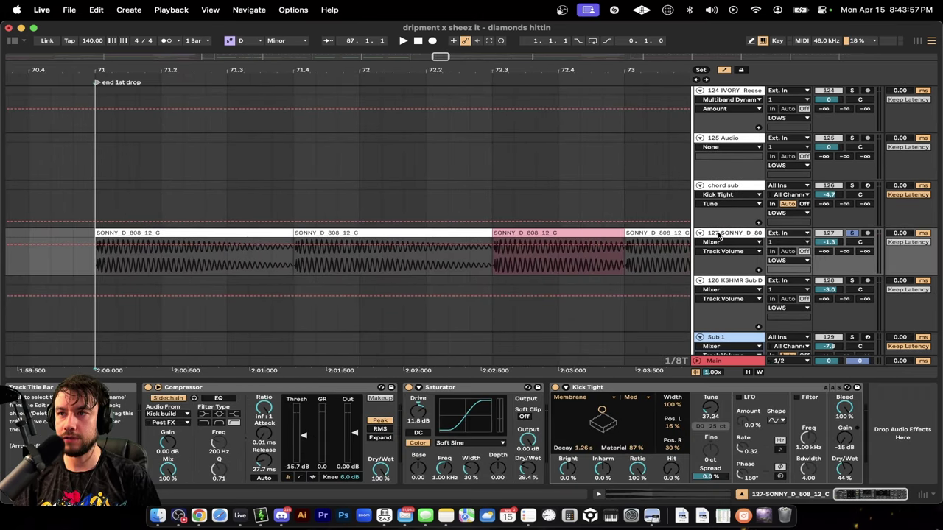
{"action": "left_click", "coordinate": [283, 393]}
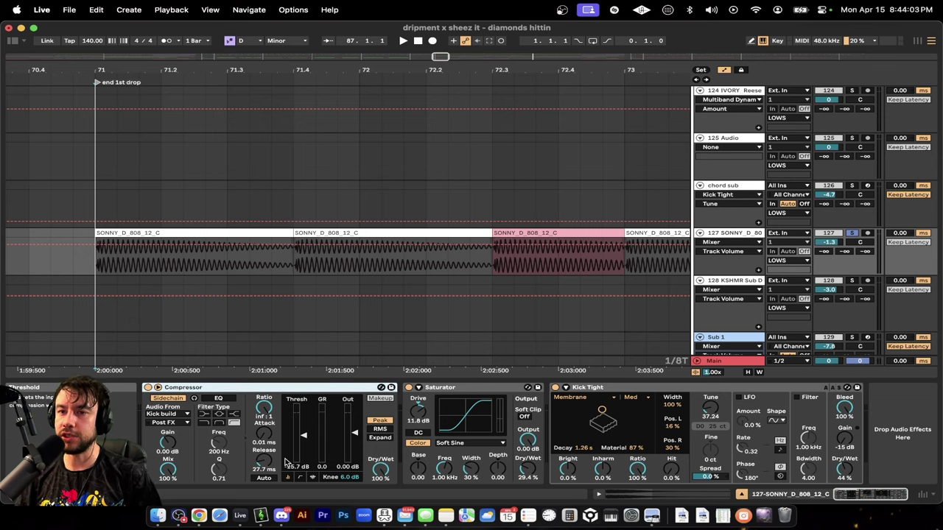
{"action": "key", "text": "space"}
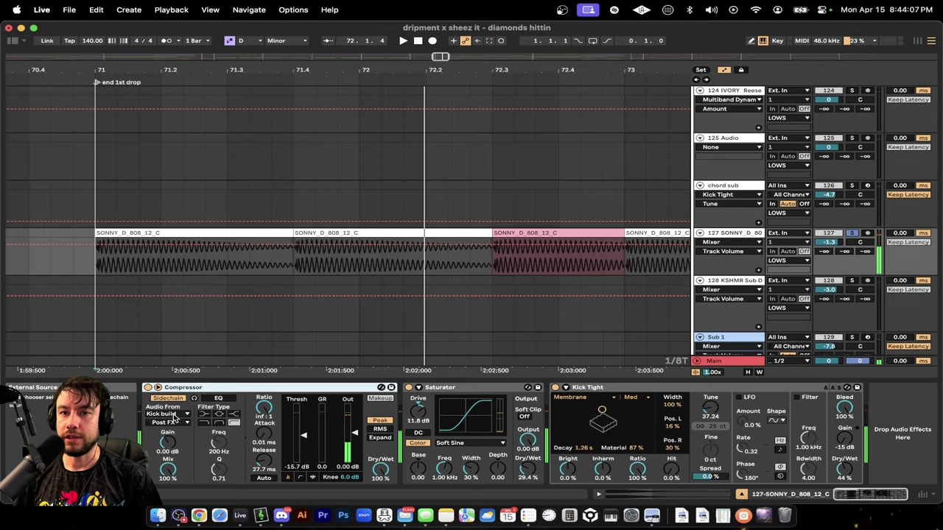
- Look through the drum tracks for the kick used in this section, and return to the SONNY_D 808 track
{"action": "scroll", "coordinate": [169, 265], "scroll_direction": "up", "scroll_amount": 15}
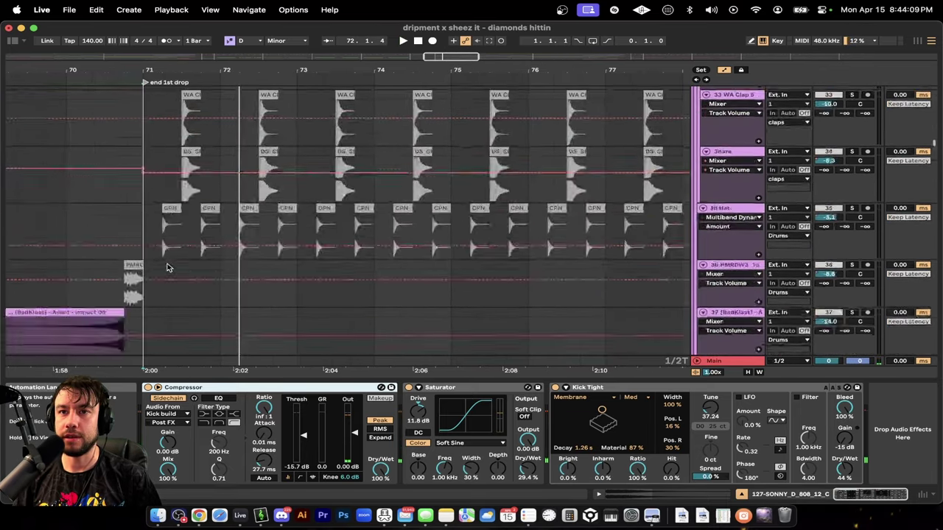
{"action": "scroll", "coordinate": [169, 267], "scroll_direction": "down", "scroll_amount": 10}
{"action": "scroll", "coordinate": [140, 228], "scroll_direction": "down", "scroll_amount": 10}
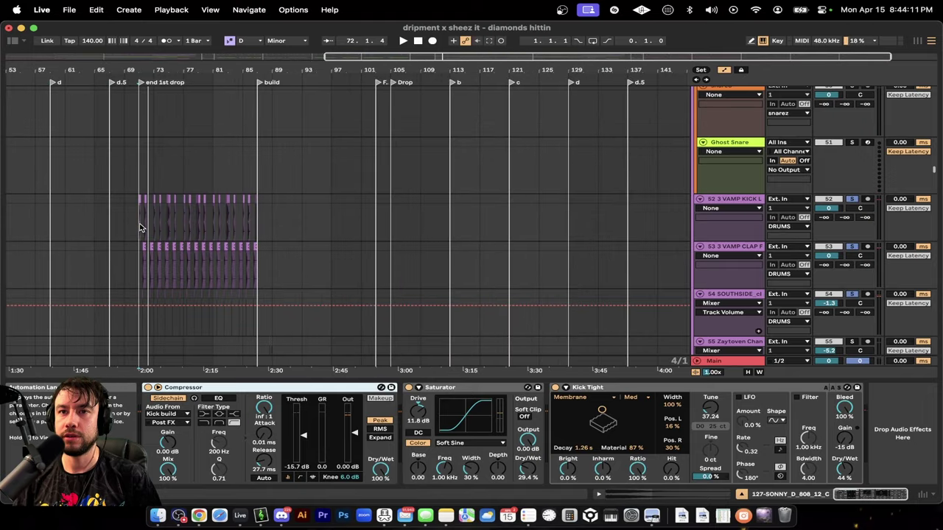
{"action": "scroll", "coordinate": [141, 227], "scroll_direction": "down", "scroll_amount": 1}
{"action": "scroll", "coordinate": [31, 227], "scroll_direction": "up", "scroll_amount": 8}
{"action": "scroll", "coordinate": [30, 227], "scroll_direction": "down", "scroll_amount": 10}
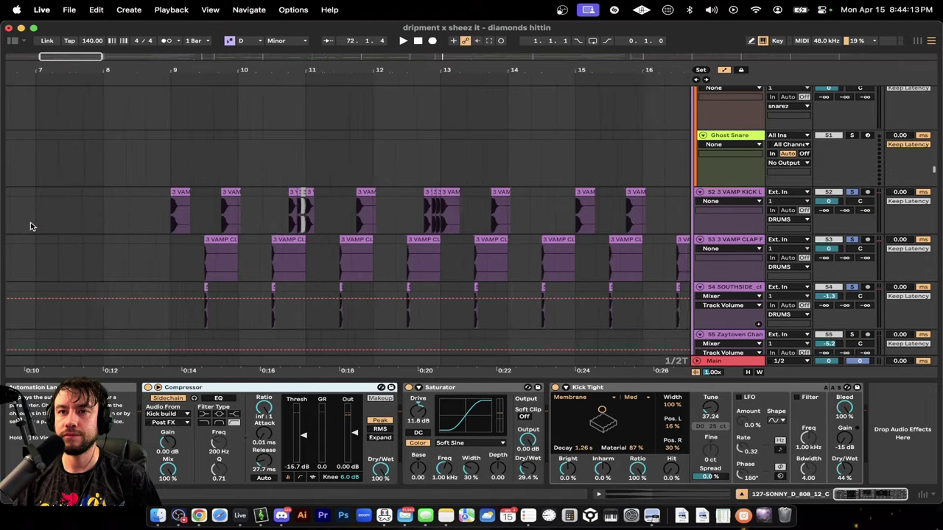
{"action": "scroll", "coordinate": [316, 241], "scroll_direction": "down", "scroll_amount": 15}
{"action": "scroll", "coordinate": [316, 241], "scroll_direction": "down", "scroll_amount": 15}
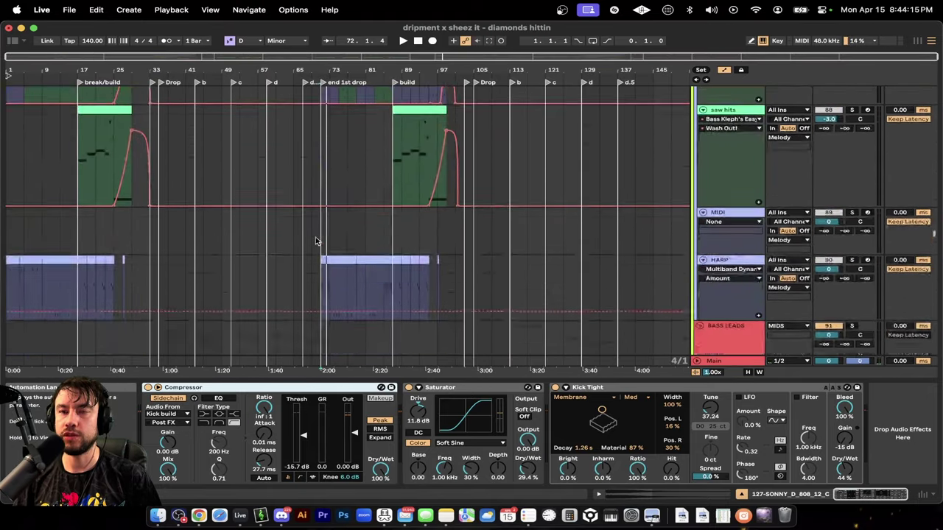
{"action": "scroll", "coordinate": [316, 240], "scroll_direction": "down", "scroll_amount": 15}
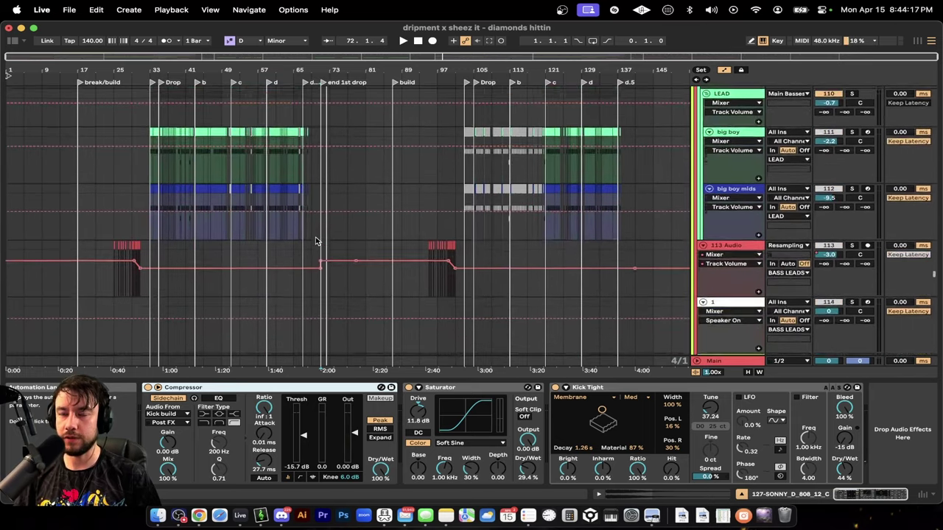
{"action": "scroll", "coordinate": [322, 293], "scroll_direction": "up", "scroll_amount": 2}
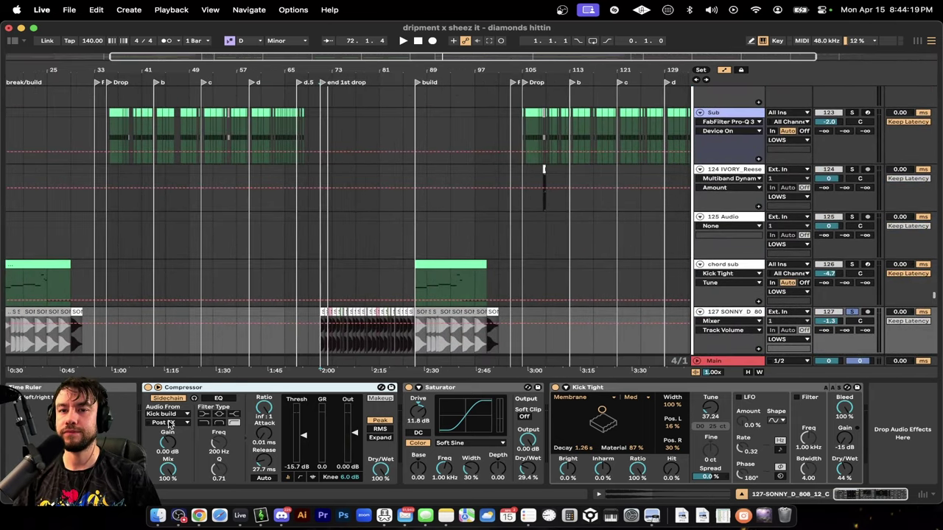
- Set the 808 Compressor's sidechain source to 52-3 VAMP KICK LOUD AF
{"action": "left_click", "coordinate": [166, 415]}
{"action": "scroll", "coordinate": [183, 295], "scroll_direction": "down", "scroll_amount": 10}
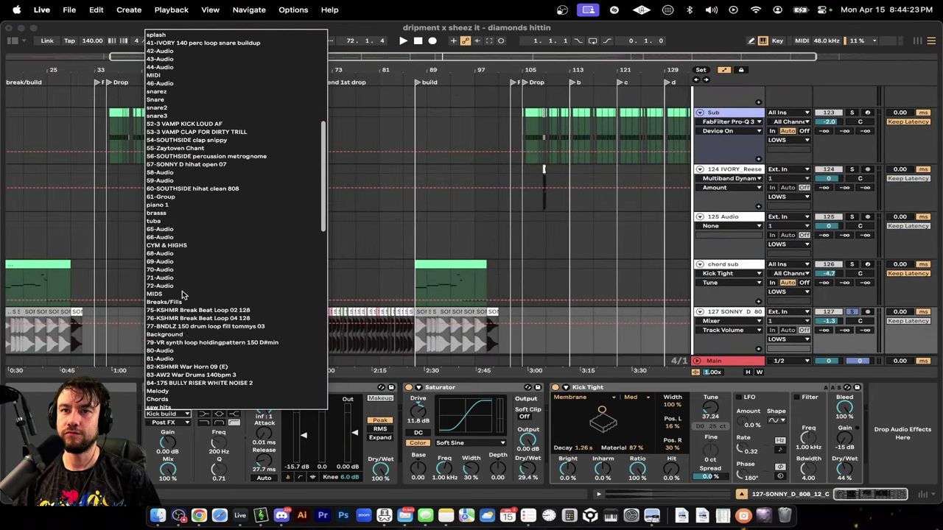
{"action": "scroll", "coordinate": [183, 295], "scroll_direction": "up", "scroll_amount": 5}
{"action": "scroll", "coordinate": [211, 345], "scroll_direction": "up", "scroll_amount": 3}
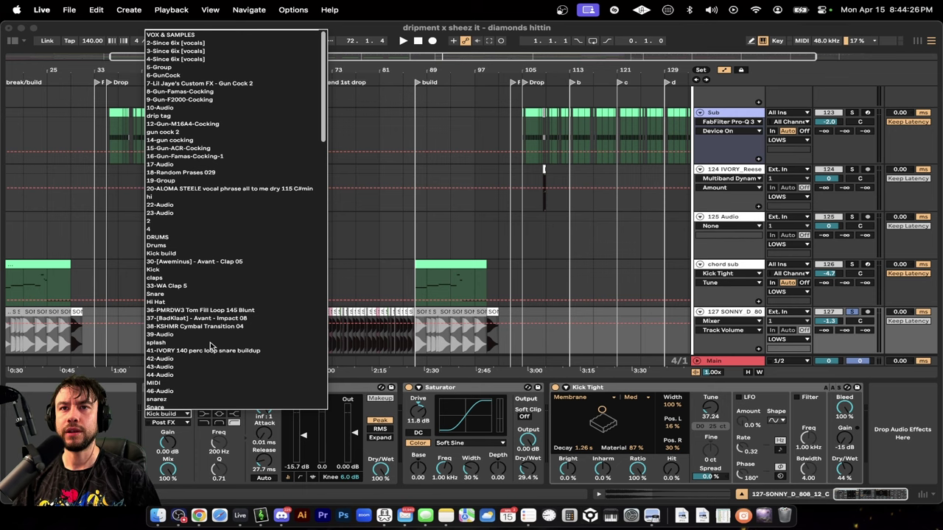
{"action": "scroll", "coordinate": [211, 345], "scroll_direction": "down", "scroll_amount": 2}
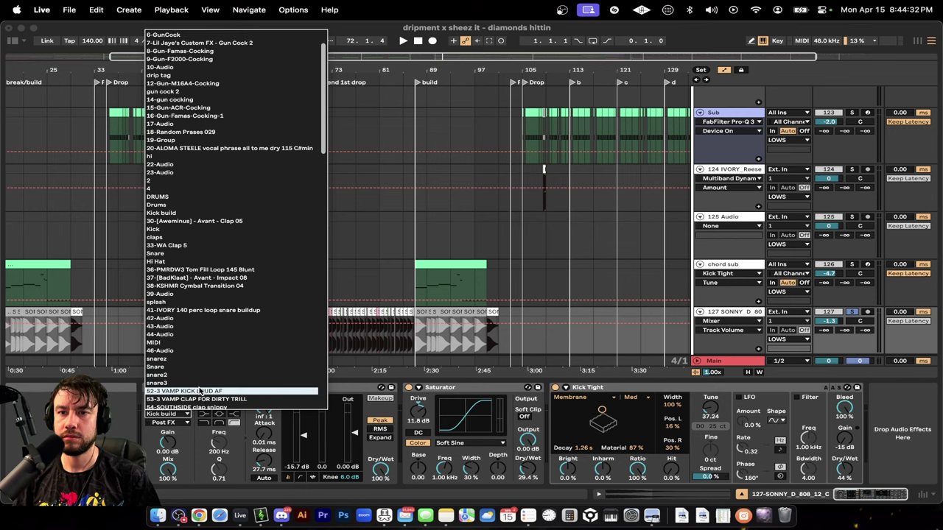
{"action": "left_click", "coordinate": [199, 391]}
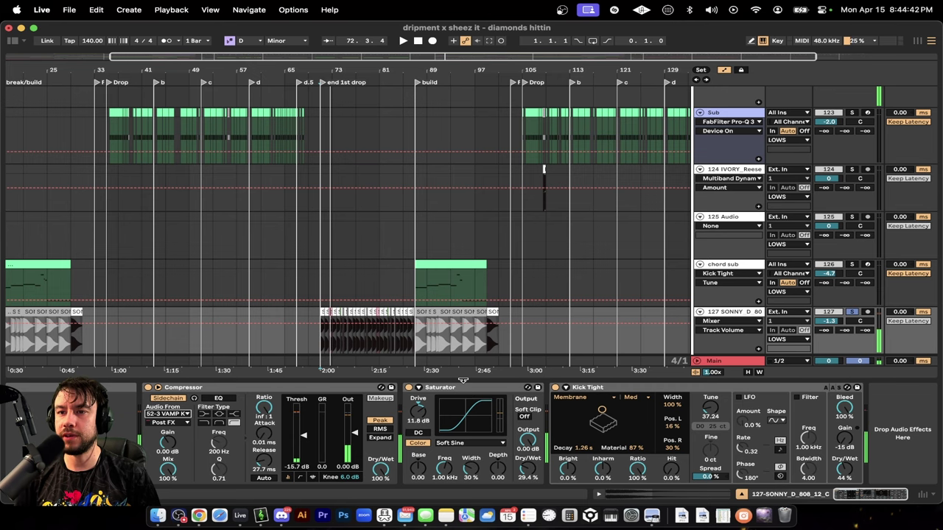
- Turn off the Saturator on the SONNY_D 808 track and play it from the end 1st drop marker
{"action": "scroll", "coordinate": [346, 352], "scroll_direction": "up", "scroll_amount": 5}
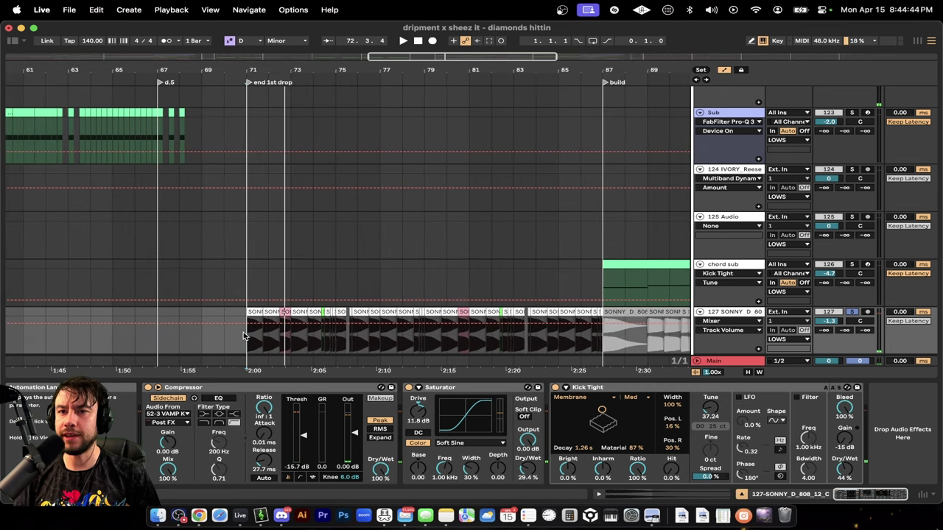
{"action": "left_click", "coordinate": [445, 392]}
{"action": "left_click", "coordinate": [581, 391]}
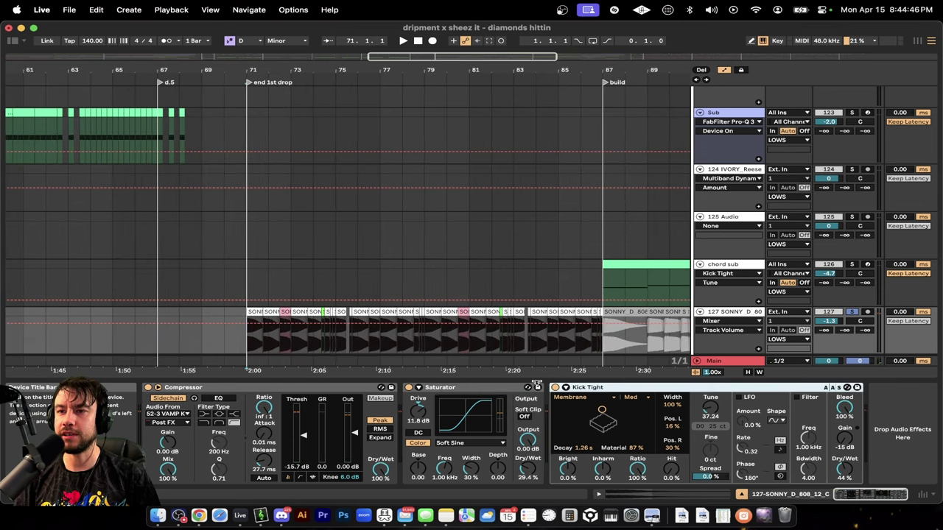
{"action": "left_click", "coordinate": [409, 387]}
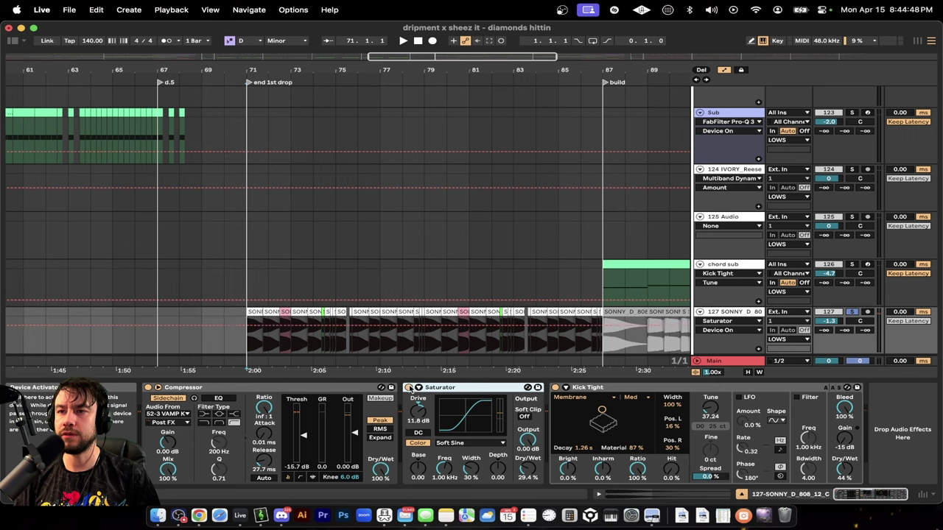
{"action": "key", "text": "space"}
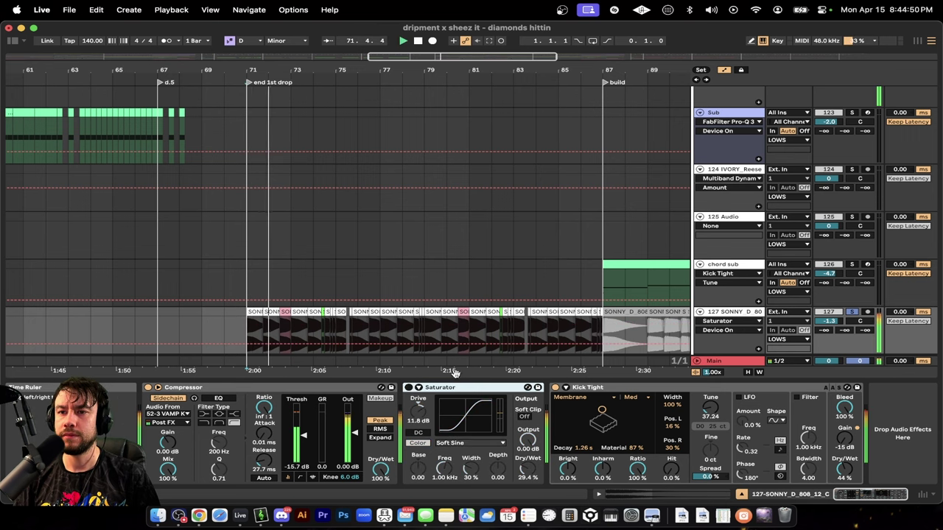
- Turn the Saturator on the SONNY_D 808 track back on and check it against the Kick Tight device
{"action": "left_click", "coordinate": [408, 389]}
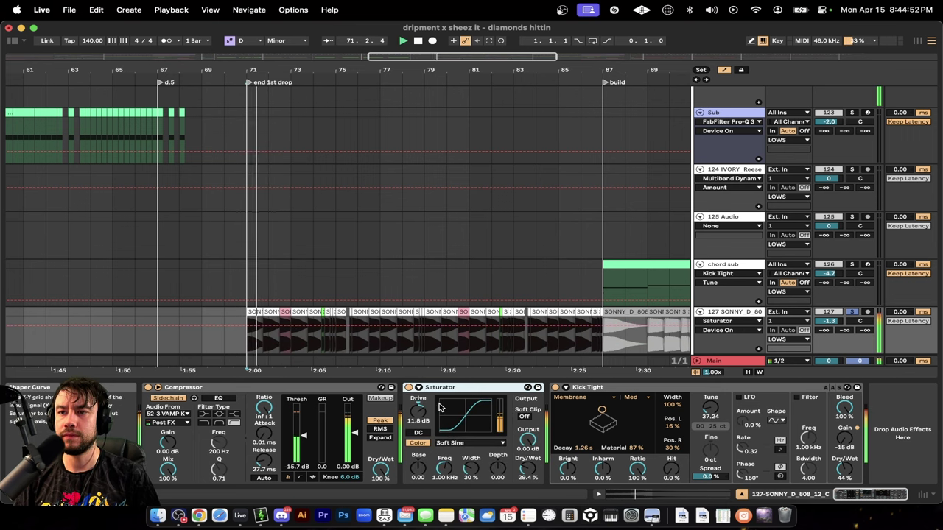
{"action": "left_click", "coordinate": [680, 390]}
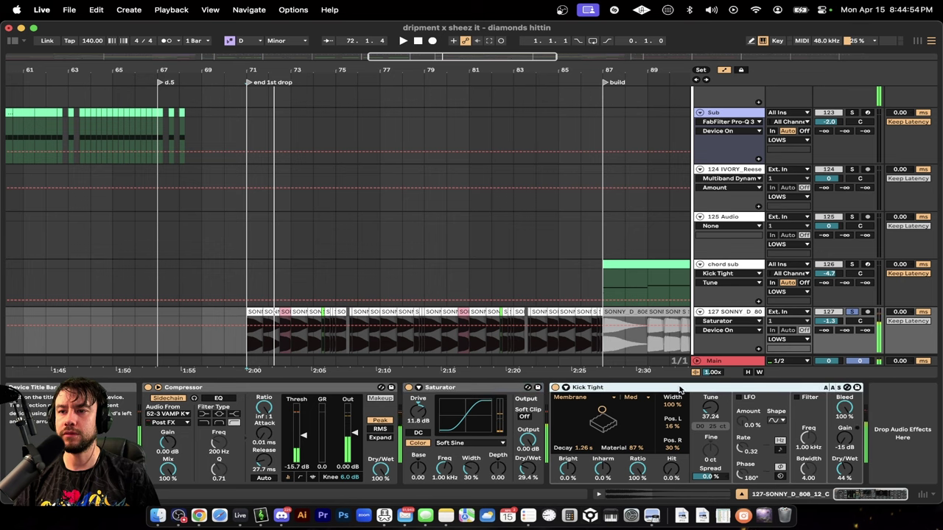
{"action": "left_click", "coordinate": [471, 390]}
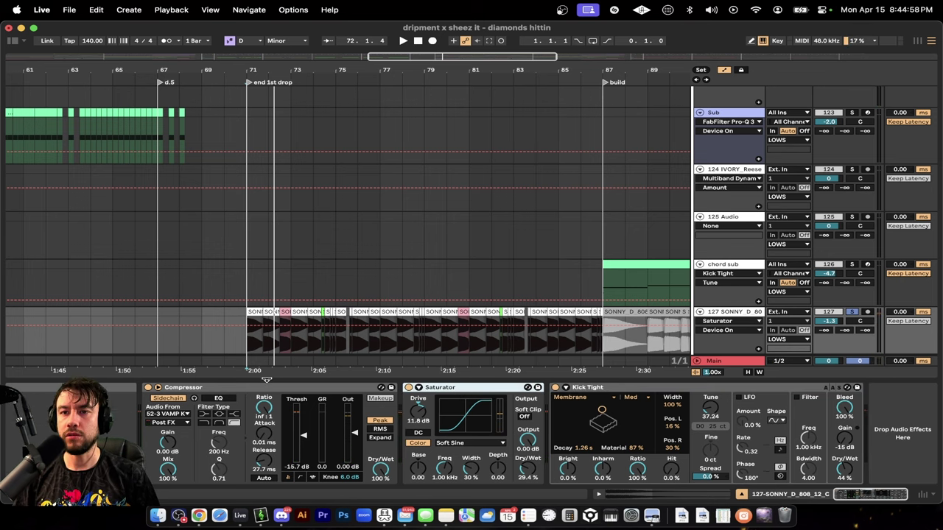
- Unsolo the SONNY_D 808 track, and set the start position at bar 71 on the VAMP KICK track
{"action": "left_click", "coordinate": [267, 380]}
{"action": "scroll", "coordinate": [267, 382], "scroll_direction": "right", "scroll_amount": 1}
{"action": "scroll", "coordinate": [267, 382], "scroll_direction": "up", "scroll_amount": 1}
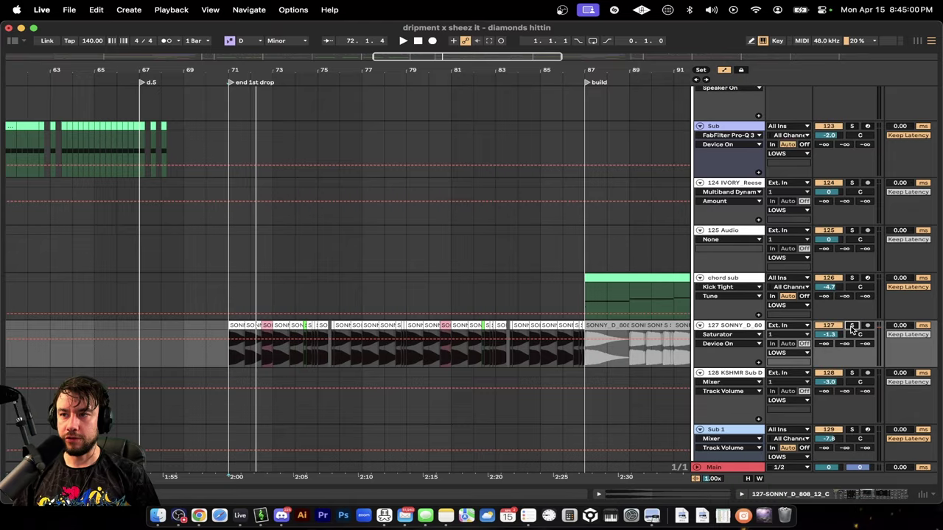
{"action": "scroll", "coordinate": [347, 318], "scroll_direction": "up", "scroll_amount": 20}
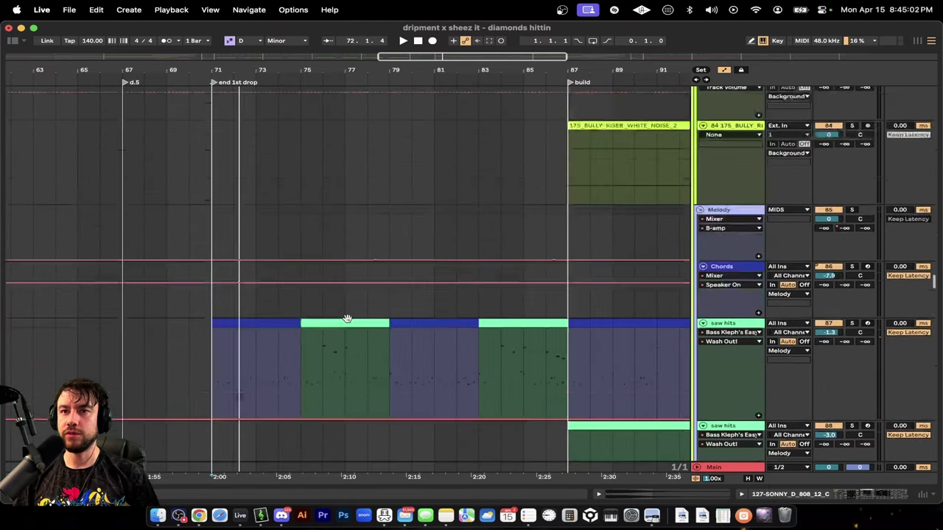
{"action": "scroll", "coordinate": [347, 318], "scroll_direction": "up", "scroll_amount": 20}
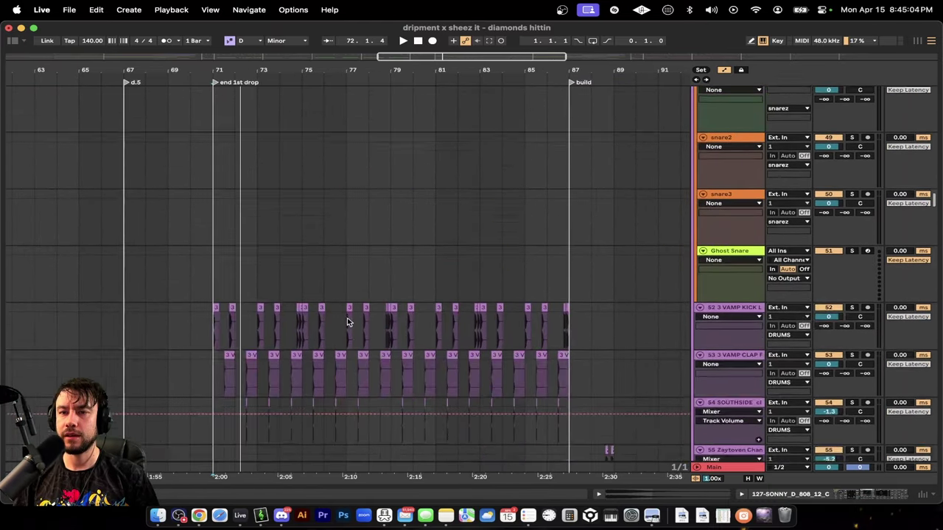
{"action": "scroll", "coordinate": [347, 318], "scroll_direction": "up", "scroll_amount": 3}
{"action": "left_click", "coordinate": [133, 316]}
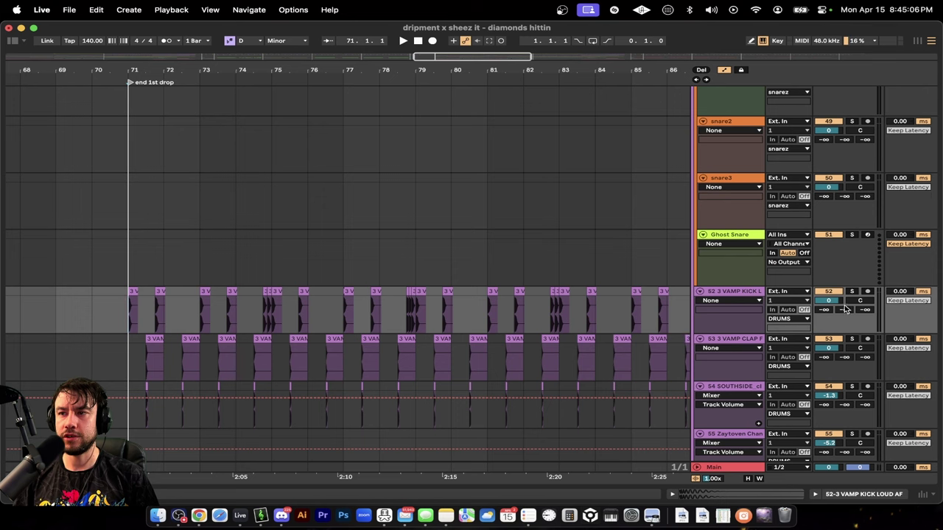
- Solo the VAMP CLAP and SOUTHSIDE clap tracks and play them together from bar 71
{"action": "left_click", "coordinate": [853, 388]}
{"action": "scroll", "coordinate": [169, 360], "scroll_direction": "up", "scroll_amount": 5}
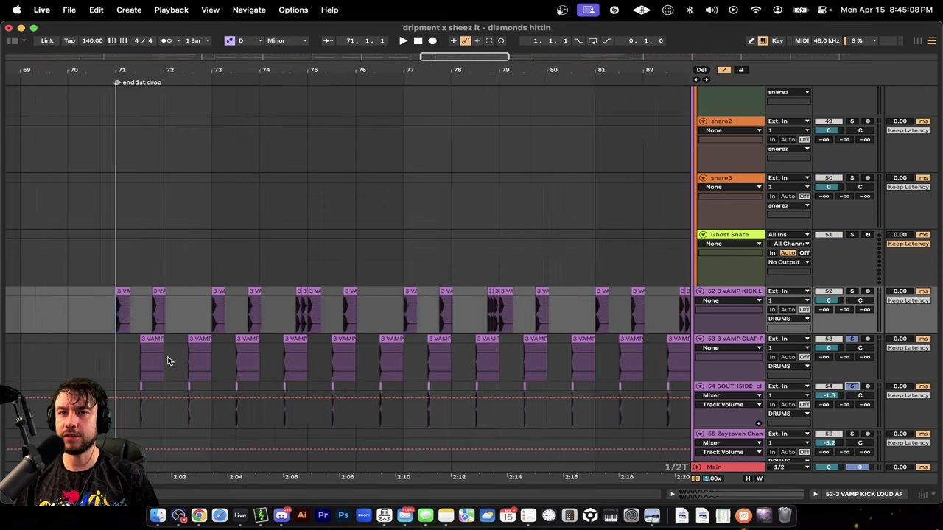
{"action": "scroll", "coordinate": [128, 334], "scroll_direction": "up", "scroll_amount": 3}
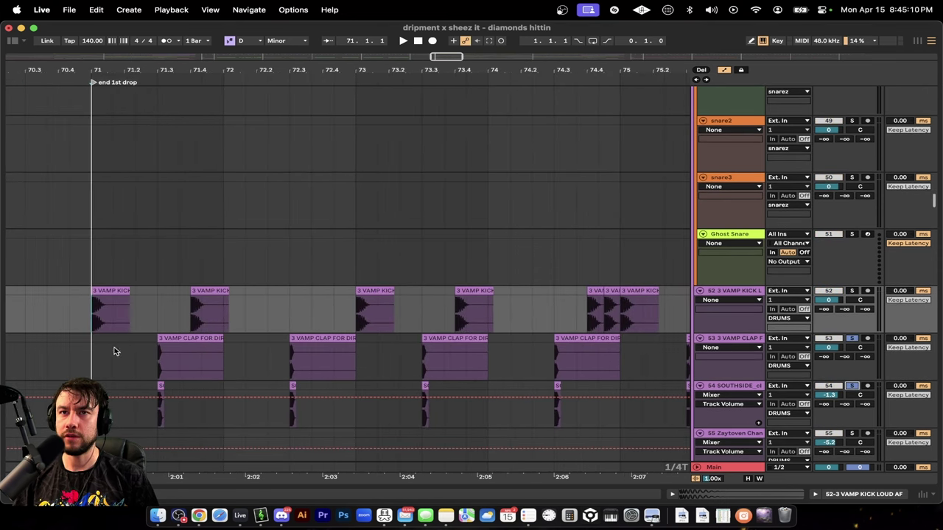
{"action": "left_click_drag", "start_coordinate": [100, 360], "coordinate": [223, 405]}
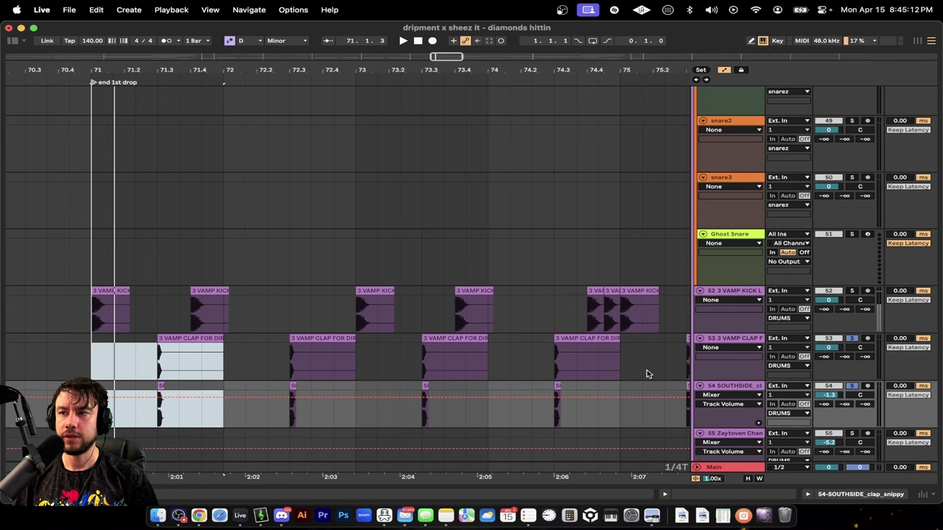
{"action": "scroll", "coordinate": [124, 380], "scroll_direction": "down", "scroll_amount": 3}
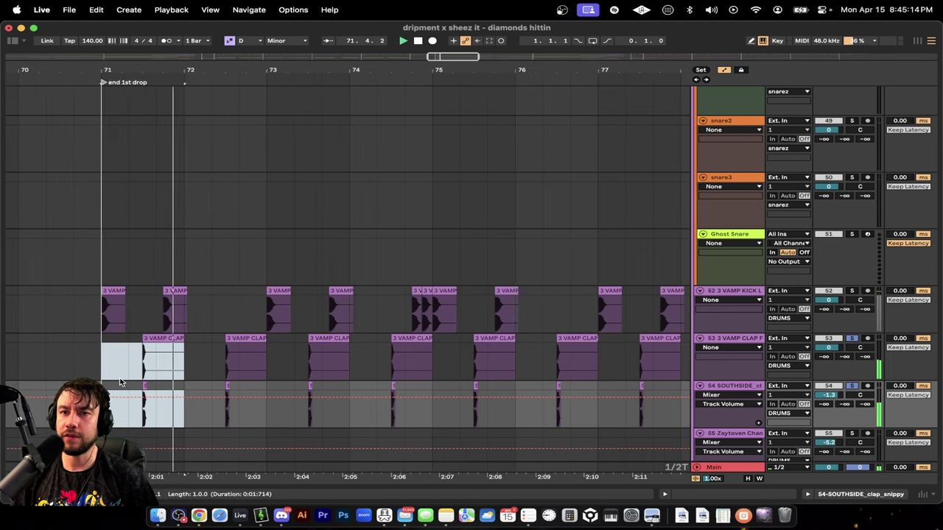
{"action": "scroll", "coordinate": [171, 375], "scroll_direction": "down", "scroll_amount": 2}
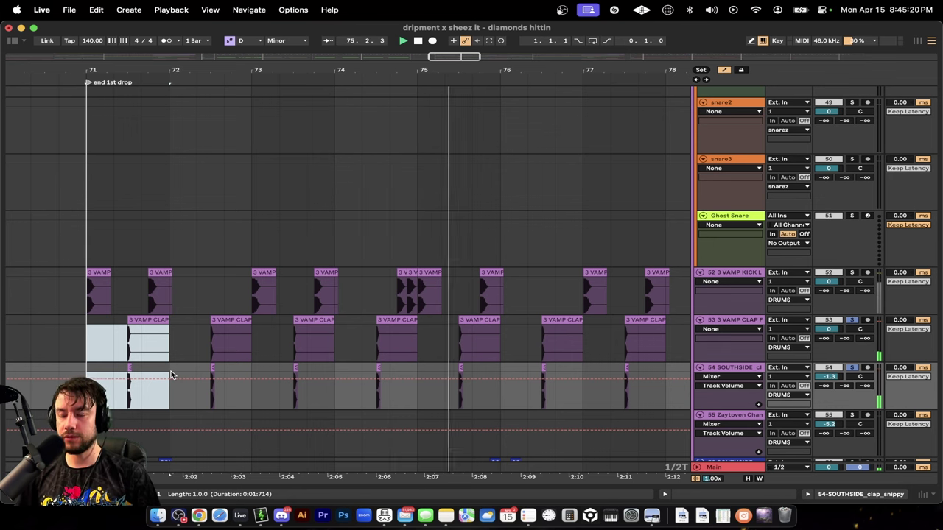
{"action": "key", "text": "space"}
- Add the VAMP KICK track to the soloed claps and play the three tracks from bar 71
{"action": "left_click", "coordinate": [852, 273], "text": "super"}
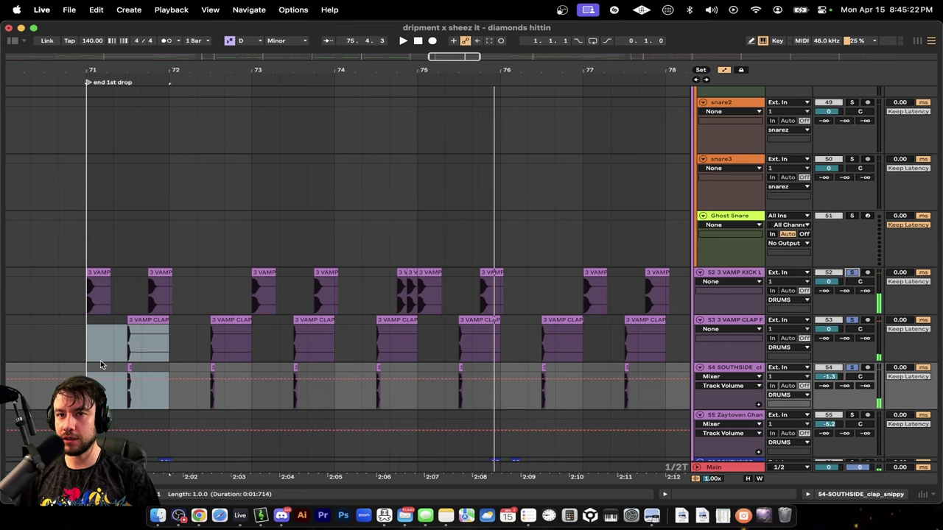
{"action": "scroll", "coordinate": [45, 313], "scroll_direction": "up", "scroll_amount": 2}
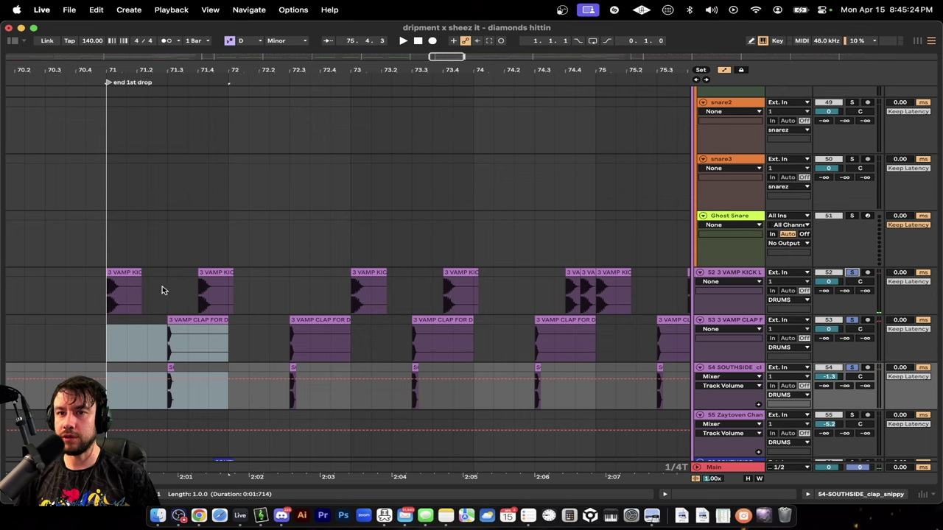
{"action": "key", "text": "space"}
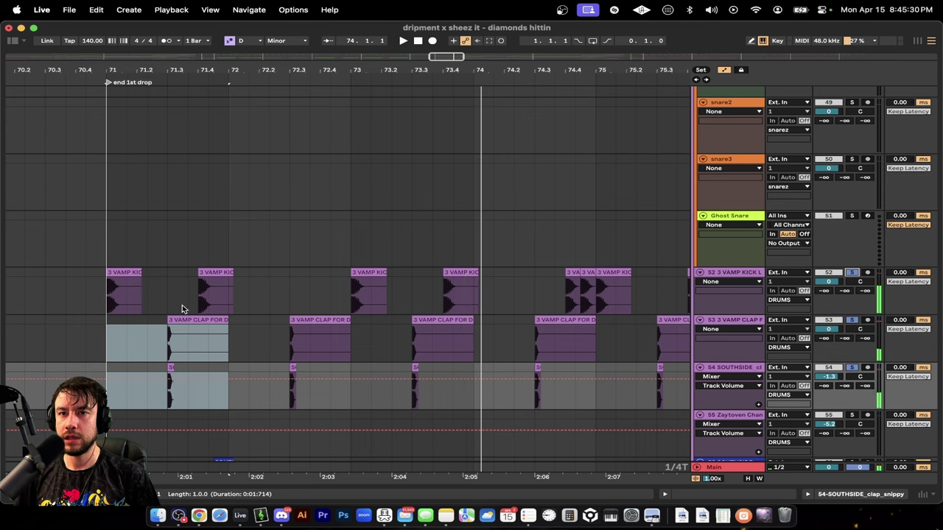
- Switch off the triplet grid and play the kick and clap pattern from bar 71, following it through bar 75
{"action": "scroll", "coordinate": [182, 305], "scroll_direction": "up", "scroll_amount": 3}
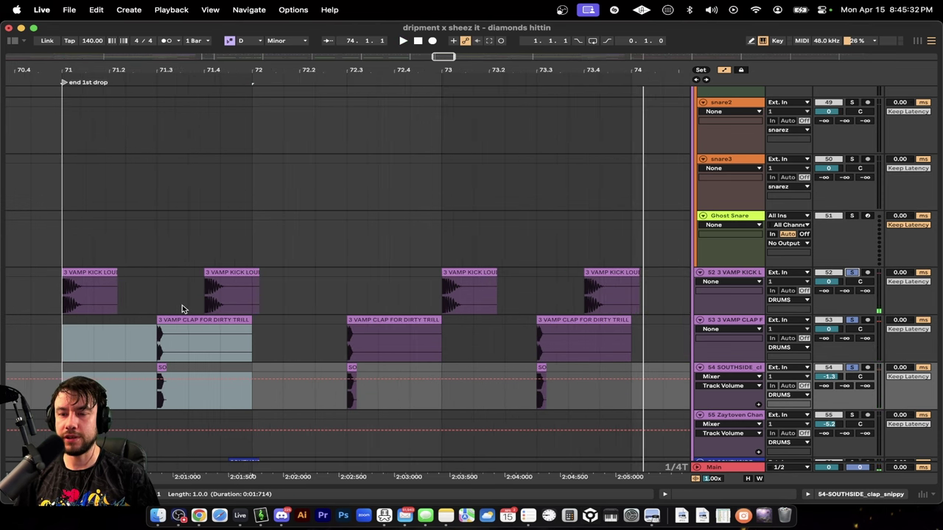
{"action": "key", "text": "super+3"}
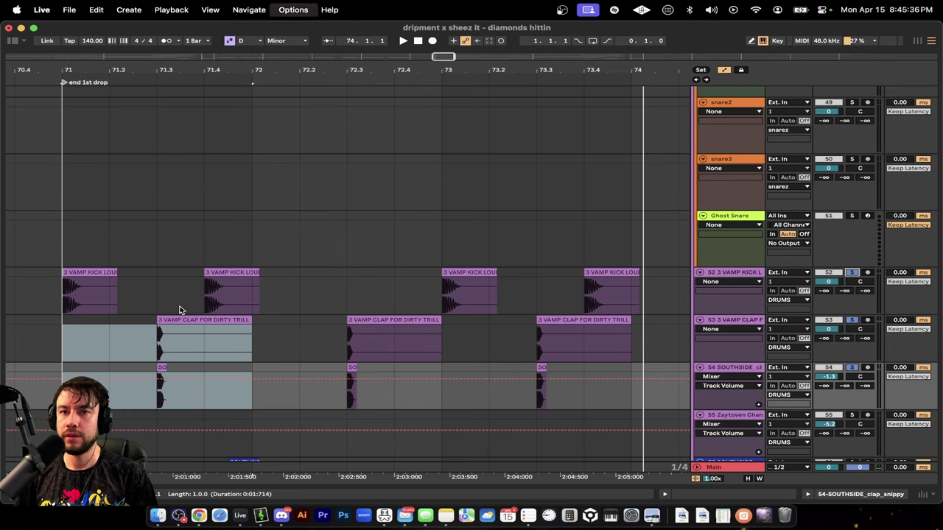
{"action": "scroll", "coordinate": [190, 284], "scroll_direction": "down", "scroll_amount": 2}
{"action": "key", "text": "space"}
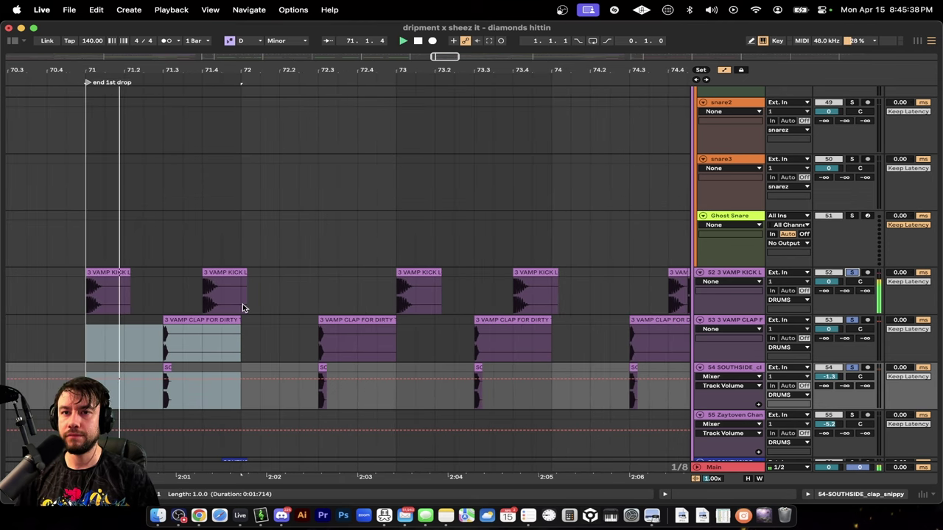
{"action": "scroll", "coordinate": [248, 320], "scroll_direction": "up", "scroll_amount": 2}
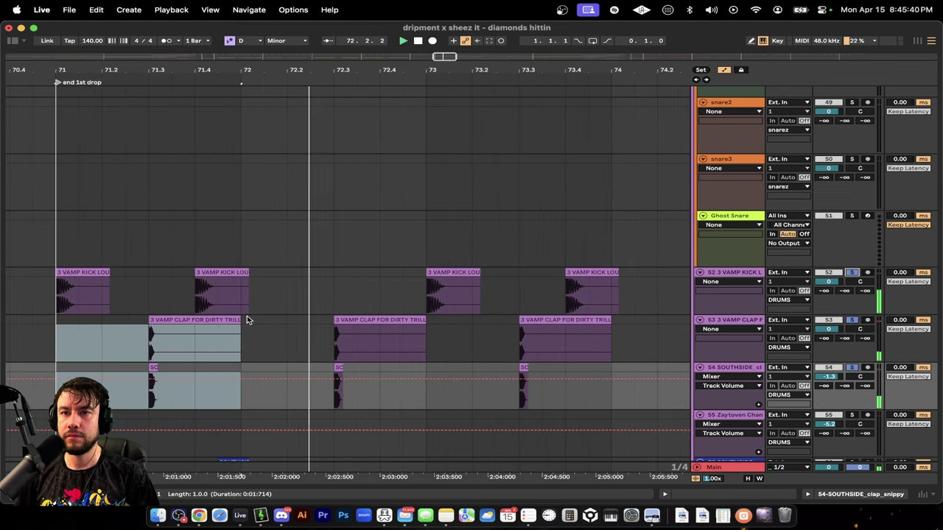
{"action": "scroll", "coordinate": [247, 316], "scroll_direction": "right", "scroll_amount": 2}
{"action": "scroll", "coordinate": [246, 316], "scroll_direction": "up", "scroll_amount": 1}
{"action": "scroll", "coordinate": [247, 317], "scroll_direction": "right", "scroll_amount": 2}
{"action": "scroll", "coordinate": [248, 316], "scroll_direction": "down", "scroll_amount": 1}
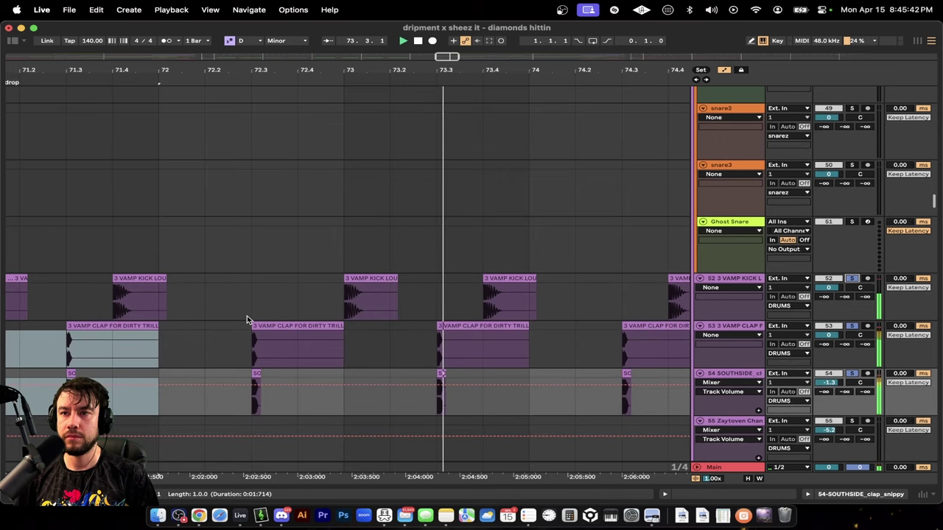
{"action": "scroll", "coordinate": [247, 318], "scroll_direction": "down", "scroll_amount": 2}
{"action": "scroll", "coordinate": [248, 318], "scroll_direction": "right", "scroll_amount": 10}
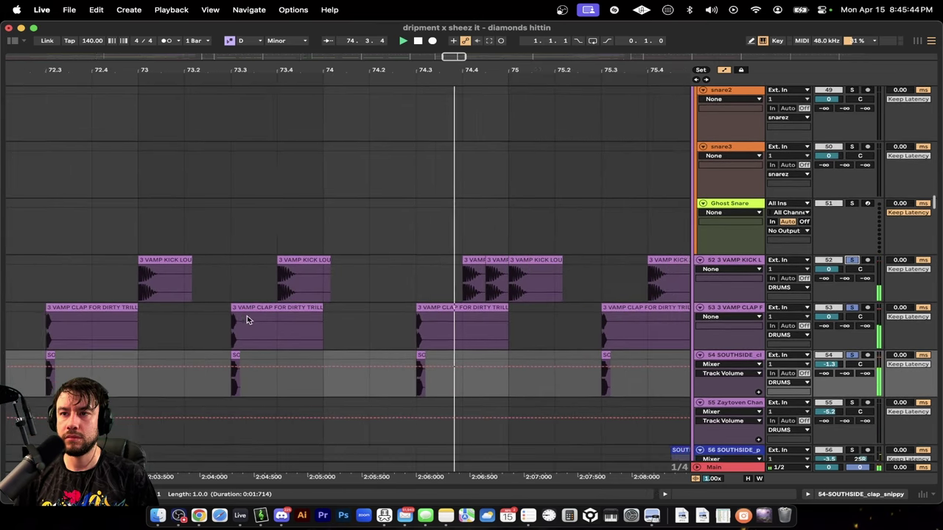
{"action": "scroll", "coordinate": [246, 316], "scroll_direction": "right", "scroll_amount": 2}
{"action": "scroll", "coordinate": [246, 316], "scroll_direction": "down", "scroll_amount": 8}
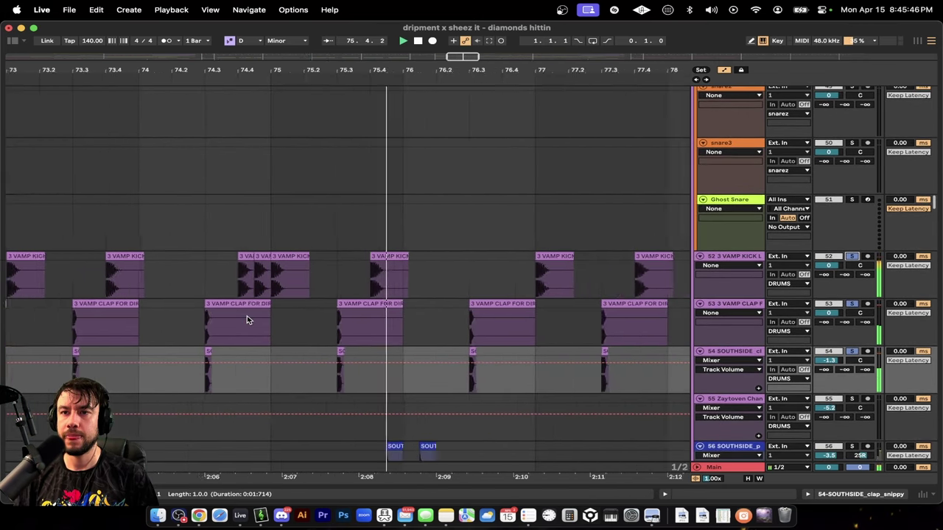
- Select the kick and both clap tracks' clips across the full section from bar 71 to bar 87
{"action": "left_click_drag", "start_coordinate": [152, 275], "coordinate": [557, 360]}
{"action": "left_click", "coordinate": [556, 361]}
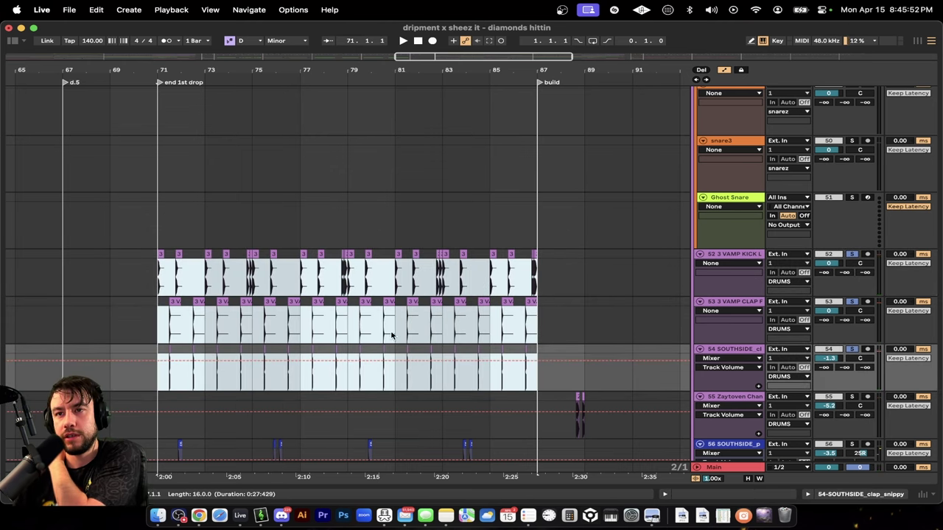
{"action": "left_click", "coordinate": [198, 296]}
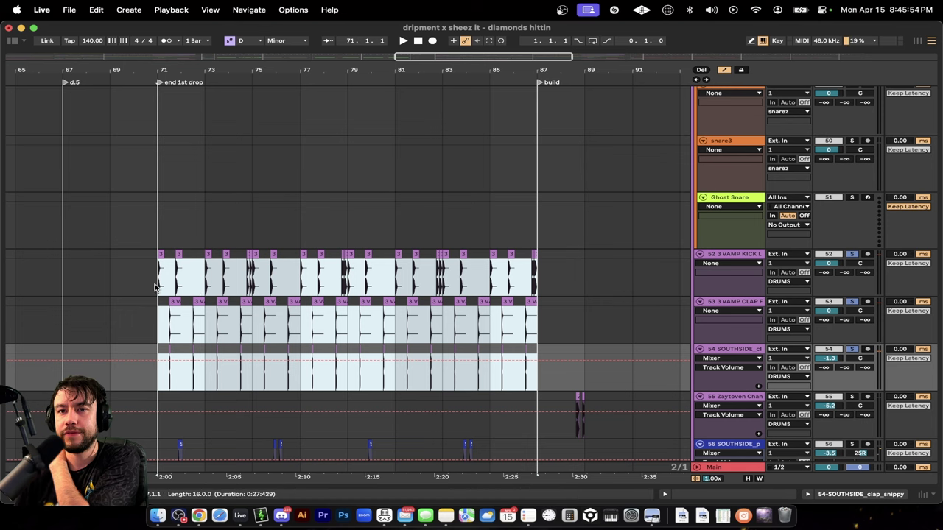
- Select only the first eight bars of the kick and clap clips, bars 71 to 79, and play them
{"action": "left_click_drag", "start_coordinate": [156, 285], "coordinate": [349, 384]}
{"action": "scroll", "coordinate": [315, 322], "scroll_direction": "up", "scroll_amount": 5}
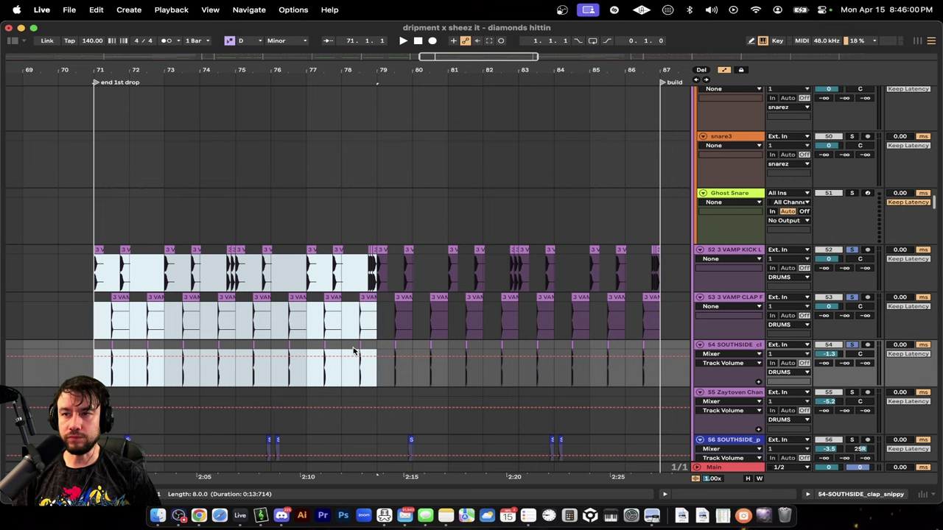
{"action": "scroll", "coordinate": [657, 388], "scroll_direction": "down", "scroll_amount": 2}
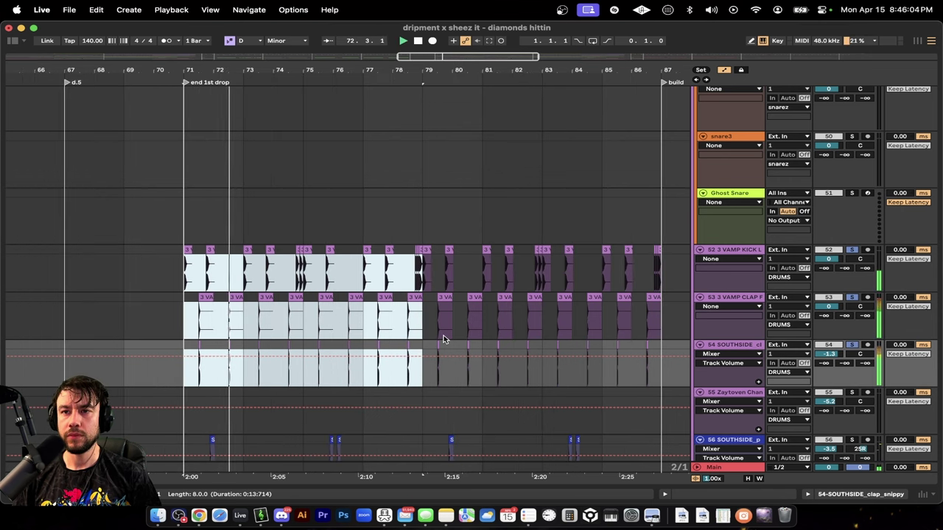
{"action": "scroll", "coordinate": [434, 333], "scroll_direction": "up", "scroll_amount": 3}
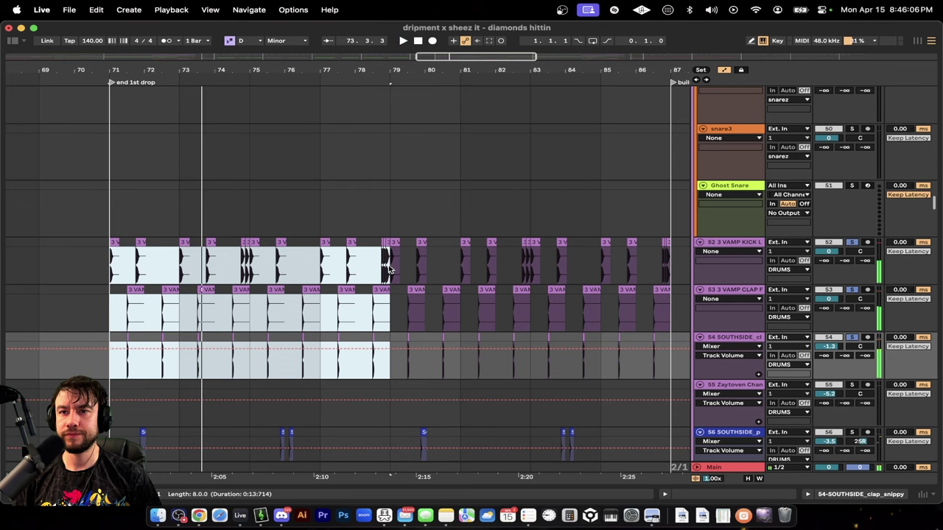
- Compare the second half of the kick and clap pattern, bars 79 to 87, with the first eight bars
{"action": "left_click_drag", "start_coordinate": [390, 269], "coordinate": [653, 367]}
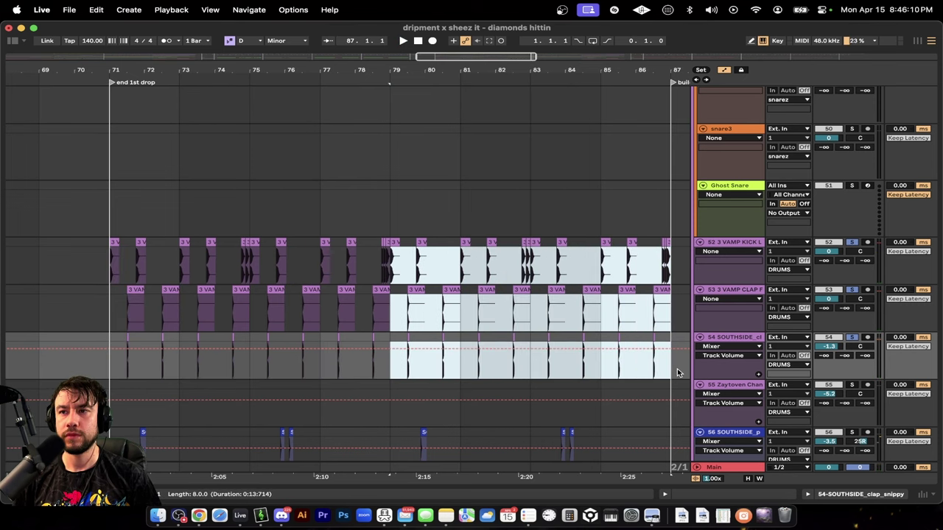
{"action": "left_click_drag", "start_coordinate": [390, 277], "coordinate": [392, 375]}
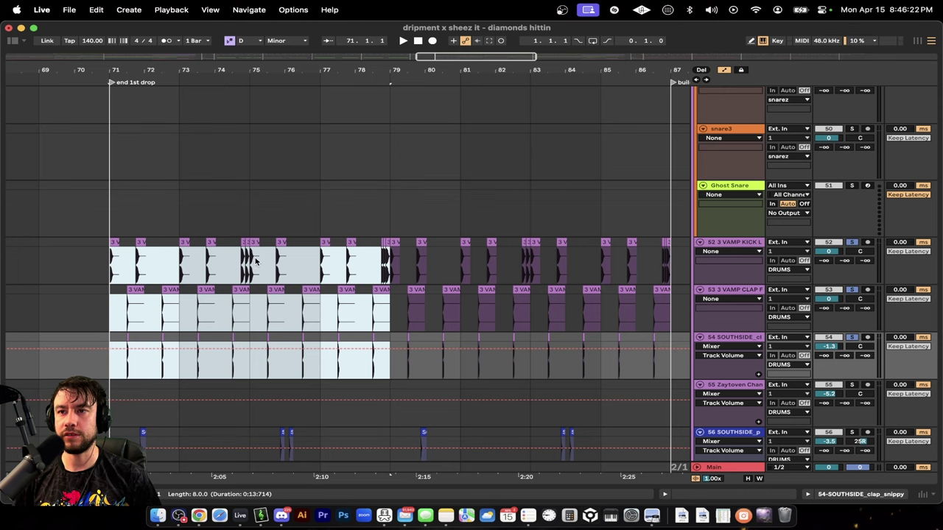
{"action": "scroll", "coordinate": [474, 280], "scroll_direction": "right", "scroll_amount": 3}
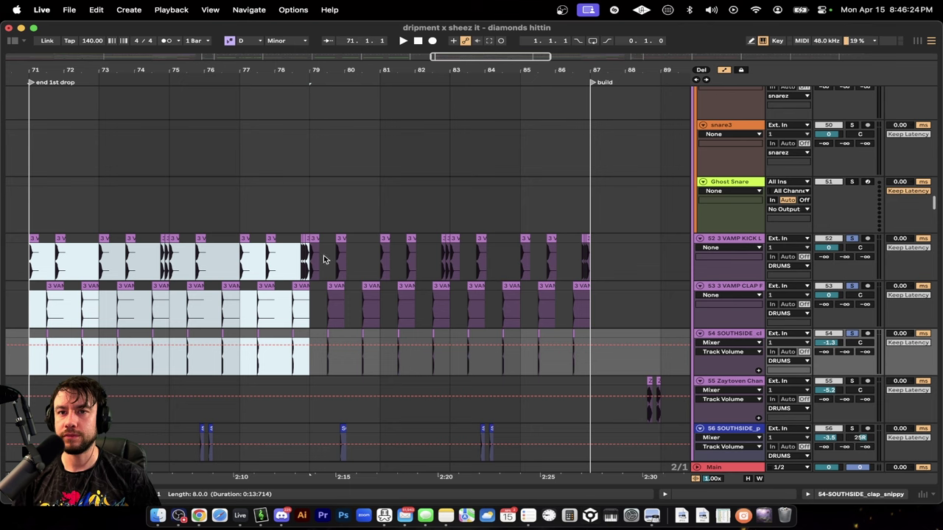
- Examine the VAMP KICK clips alone across bars 71 to 79, up to the quick kicks at the end
{"action": "left_click_drag", "start_coordinate": [309, 262], "coordinate": [28, 263]}
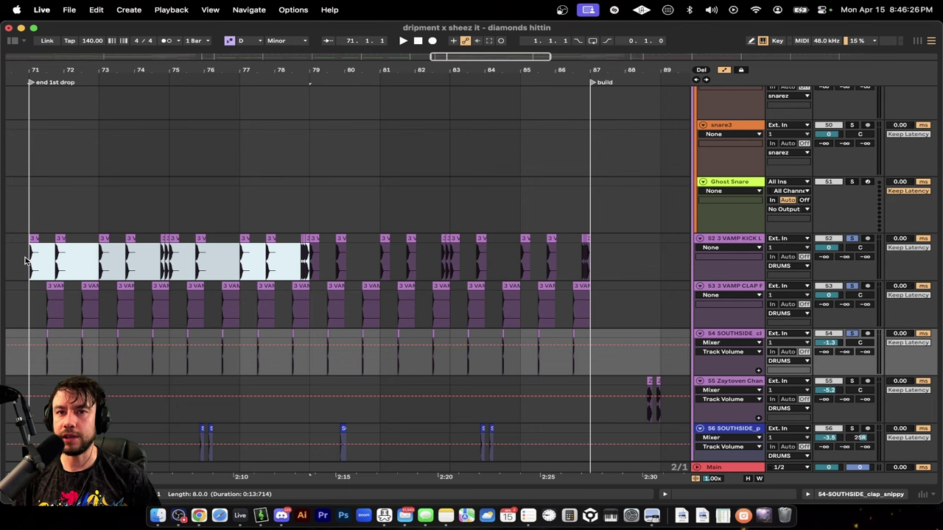
{"action": "scroll", "coordinate": [339, 257], "scroll_direction": "left", "scroll_amount": 2}
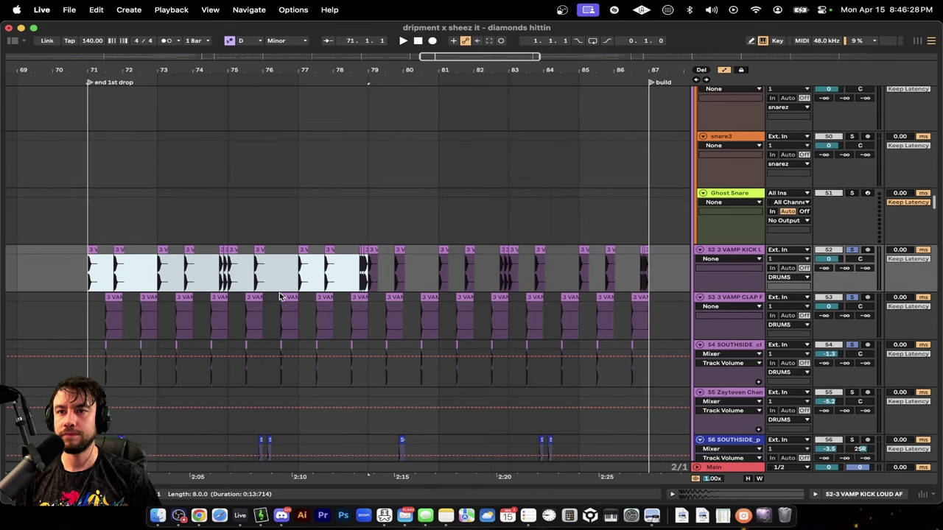
{"action": "scroll", "coordinate": [280, 295], "scroll_direction": "up", "scroll_amount": 2}
{"action": "scroll", "coordinate": [279, 293], "scroll_direction": "left", "scroll_amount": 1}
{"action": "left_click_drag", "start_coordinate": [145, 256], "coordinate": [499, 254]}
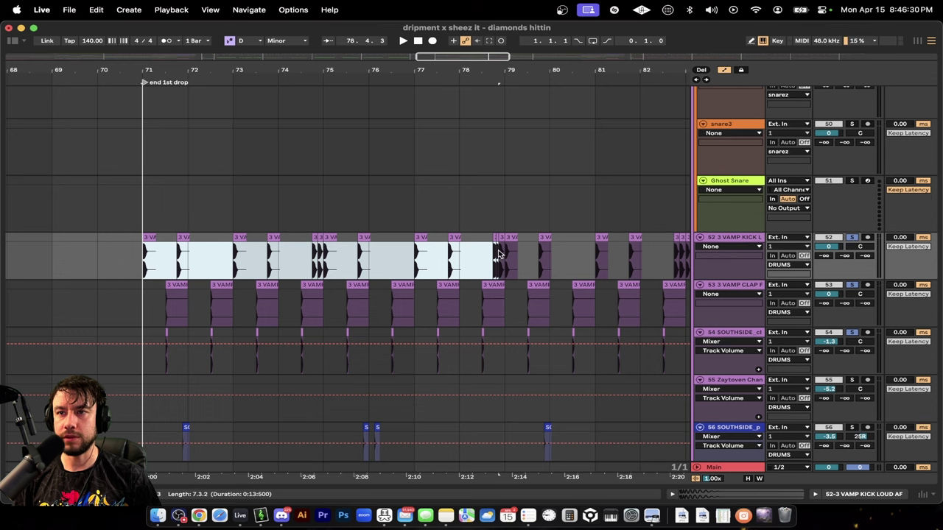
- Select the kick and both clap tracks across bars 71 to 79 and loop that eight-bar range
{"action": "left_click_drag", "start_coordinate": [507, 364], "coordinate": [145, 256]}
{"action": "scroll", "coordinate": [252, 313], "scroll_direction": "up", "scroll_amount": 2}
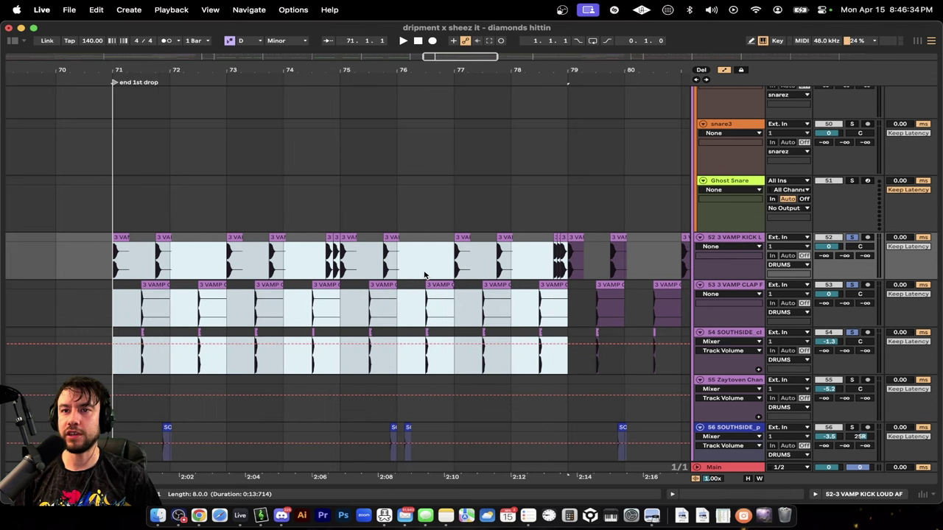
{"action": "key", "text": "super+l"}
{"action": "key", "text": "super+space"}
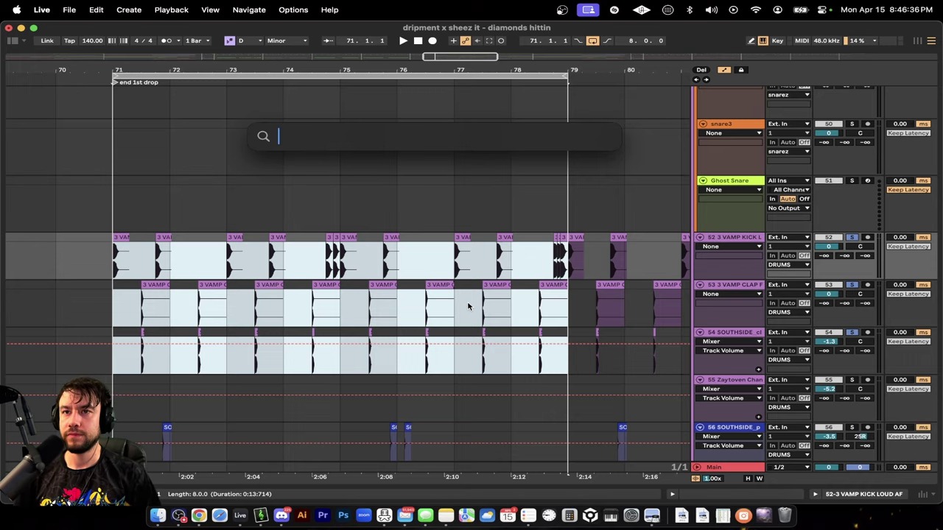
- Play the looped kick and clap pattern and mark the VAMP KICK clips from bar 71 to the quick kicks before bar 79
{"action": "left_click", "coordinate": [401, 345]}
{"action": "key", "text": "space"}
{"action": "left_click_drag", "start_coordinate": [114, 263], "coordinate": [562, 260]}
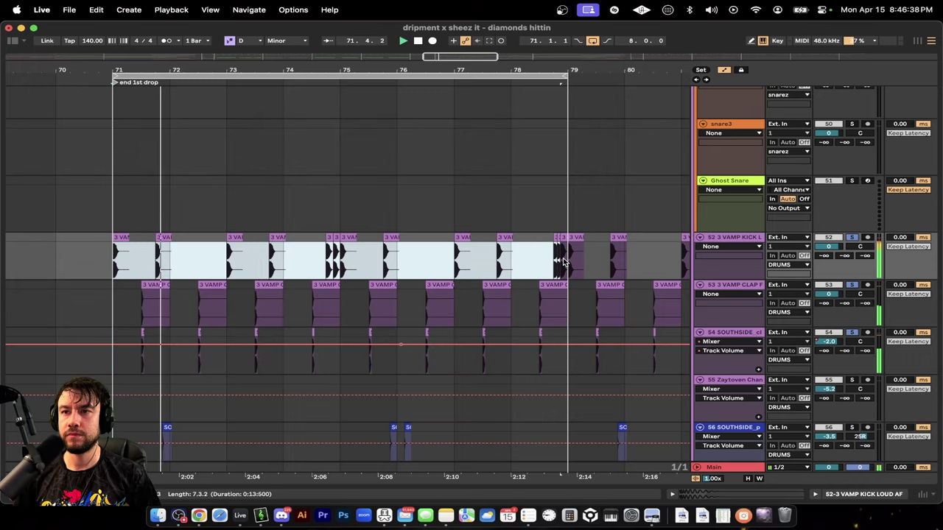
{"action": "left_click", "coordinate": [269, 263]}
{"action": "scroll", "coordinate": [269, 264], "scroll_direction": "down", "scroll_amount": 1}
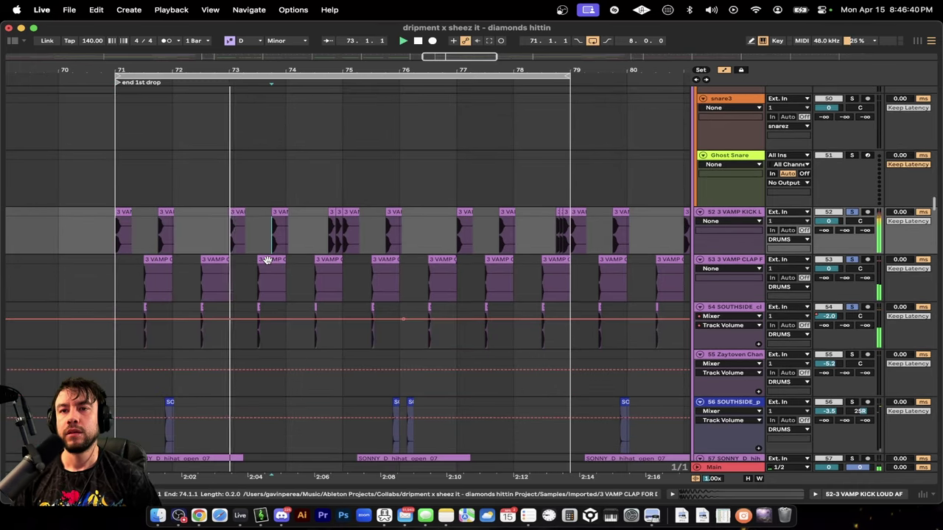
- Solo the SONNY_D_808 track in the LOWS group alongside the soloed kick and claps and start playback
{"action": "scroll", "coordinate": [268, 260], "scroll_direction": "down", "scroll_amount": 10}
{"action": "scroll", "coordinate": [267, 259], "scroll_direction": "down", "scroll_amount": 20}
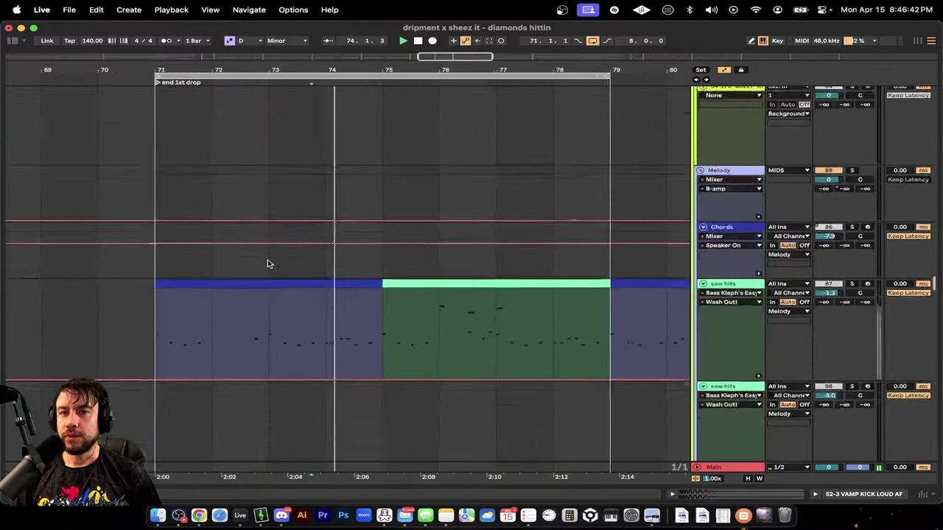
{"action": "scroll", "coordinate": [268, 263], "scroll_direction": "down", "scroll_amount": 15}
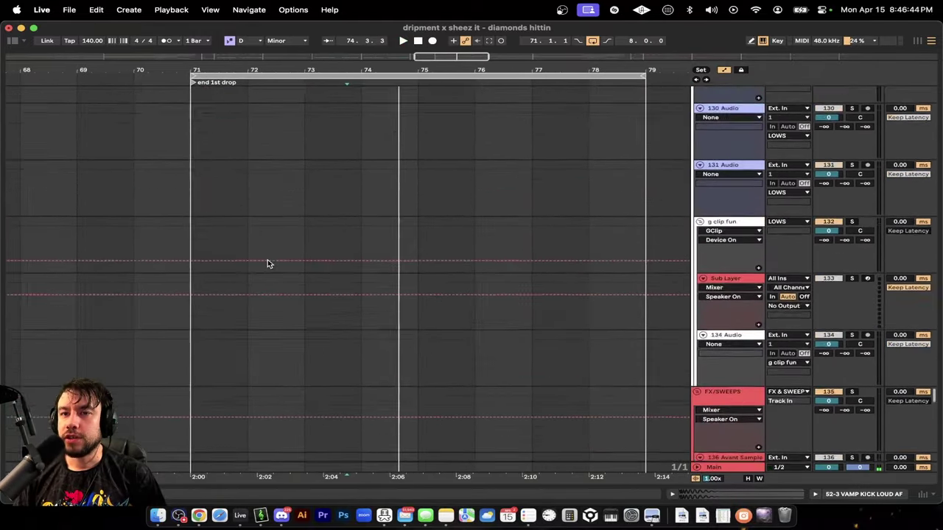
{"action": "left_click", "coordinate": [851, 368]}
{"action": "key", "text": "space"}
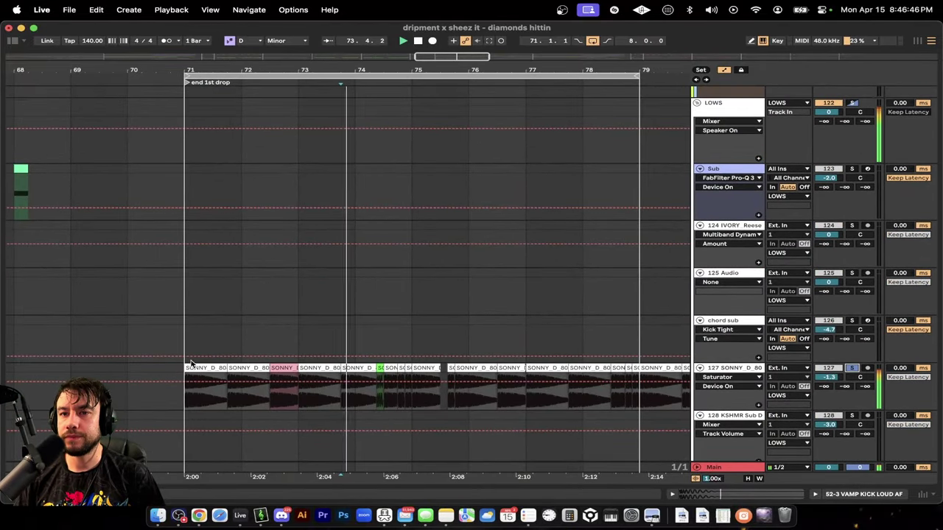
- Select the first 808 clip at bar 71 and play the 808 together with the kick and claps from there
{"action": "scroll", "coordinate": [194, 374], "scroll_direction": "up", "scroll_amount": 3}
{"action": "left_click", "coordinate": [202, 368]}
{"action": "key", "text": "space"}
{"action": "key", "text": "space"}
{"action": "scroll", "coordinate": [292, 385], "scroll_direction": "up", "scroll_amount": 1}
{"action": "scroll", "coordinate": [293, 383], "scroll_direction": "up", "scroll_amount": 2}
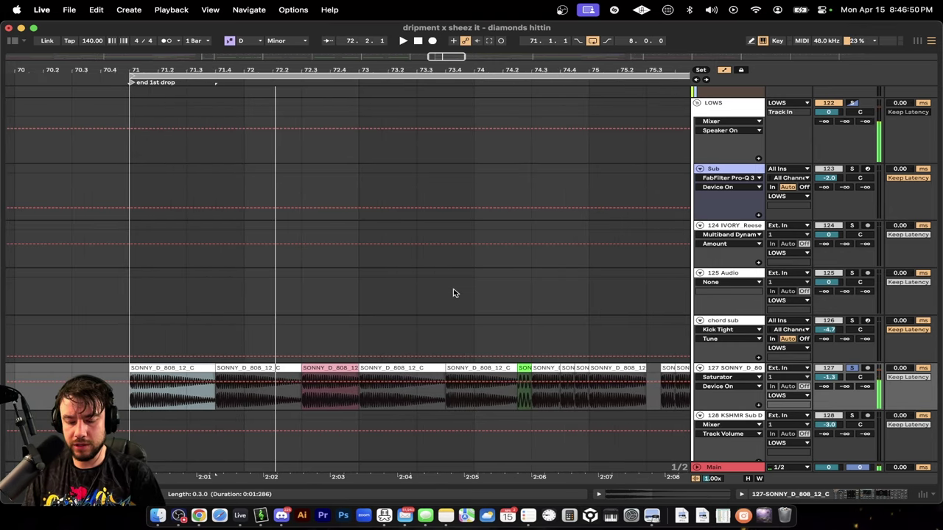
- Fold all tracks and unfold only the LOWS group with its SONNY_D_808 track and the DRUMS group with its VAMP KICK track
{"action": "key", "text": "alt+super+u"}
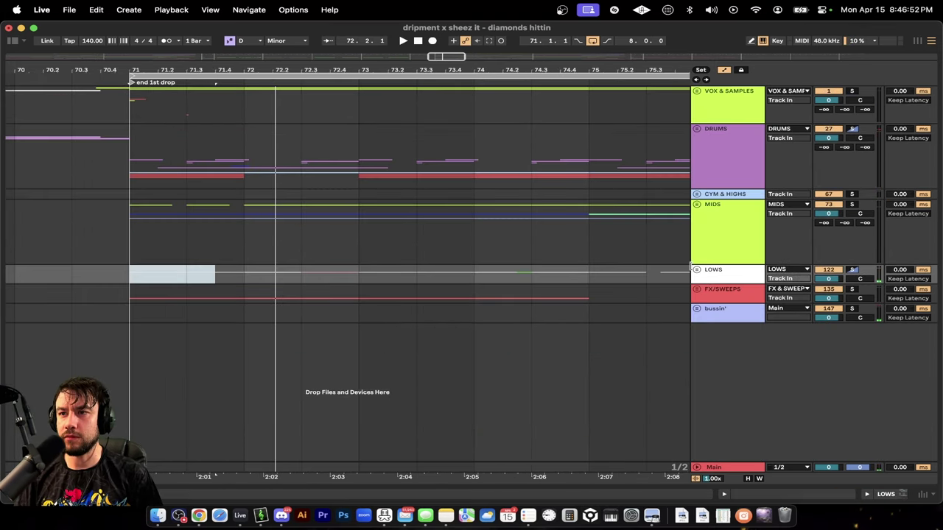
{"action": "left_click", "coordinate": [695, 271]}
{"action": "left_click", "coordinate": [697, 377]}
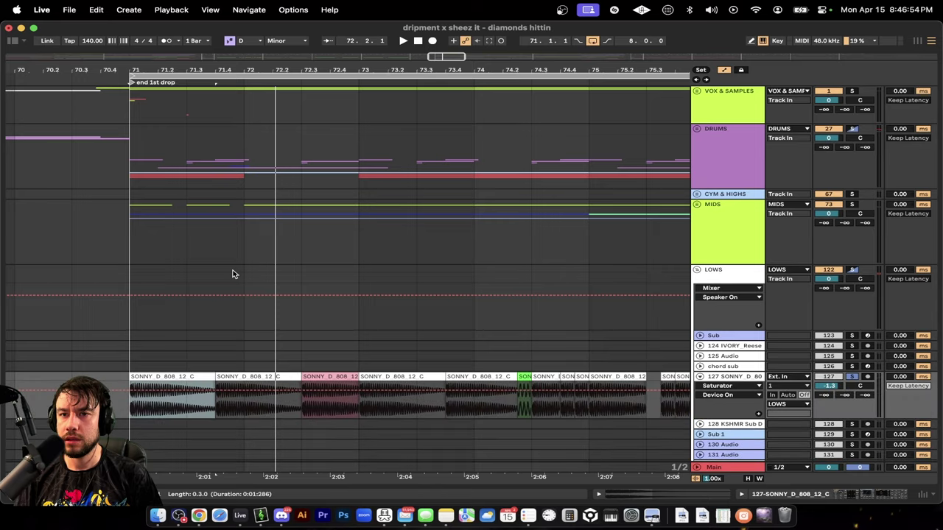
{"action": "left_click", "coordinate": [697, 130]}
{"action": "scroll", "coordinate": [649, 153], "scroll_direction": "down", "scroll_amount": 3}
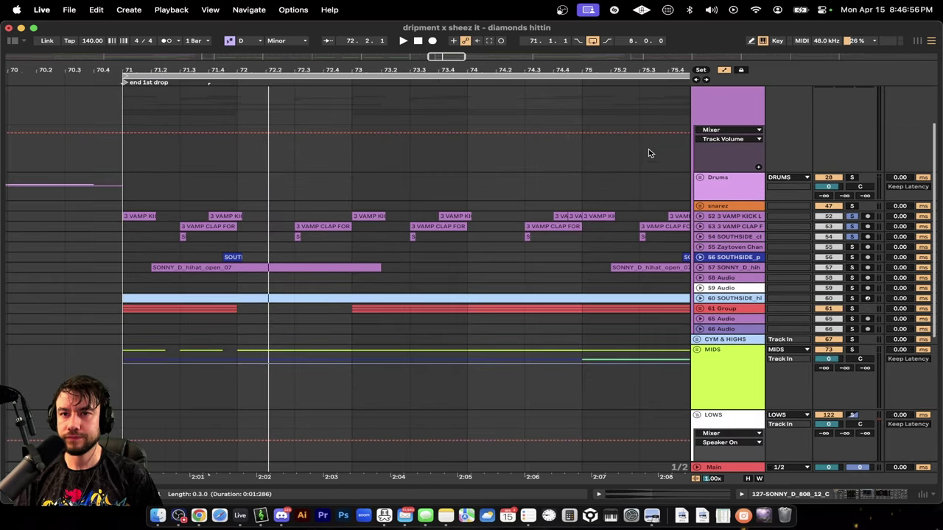
{"action": "left_click", "coordinate": [701, 217]}
- Play the drop from bar 71 to compare the kick hits with the 808 clips
{"action": "scroll", "coordinate": [286, 288], "scroll_direction": "down", "scroll_amount": 5}
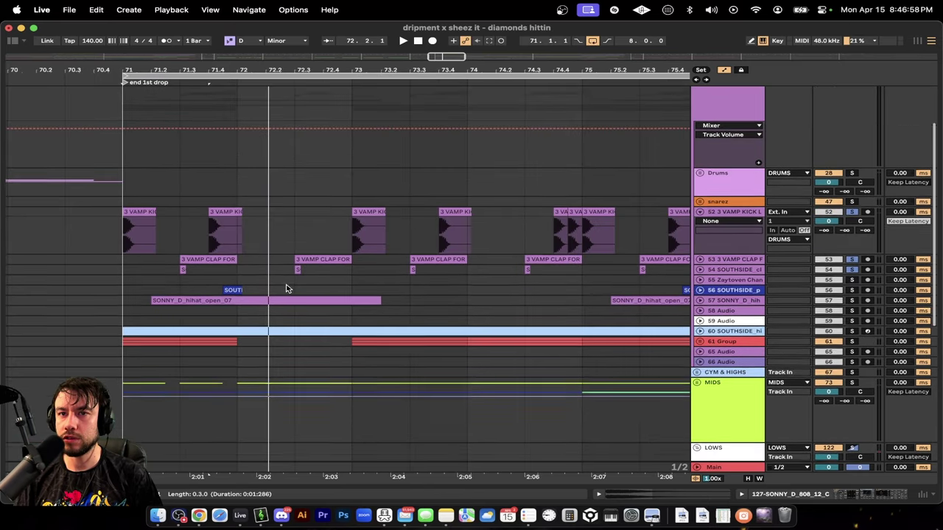
{"action": "scroll", "coordinate": [286, 288], "scroll_direction": "down", "scroll_amount": 2}
{"action": "scroll", "coordinate": [287, 289], "scroll_direction": "up", "scroll_amount": 3}
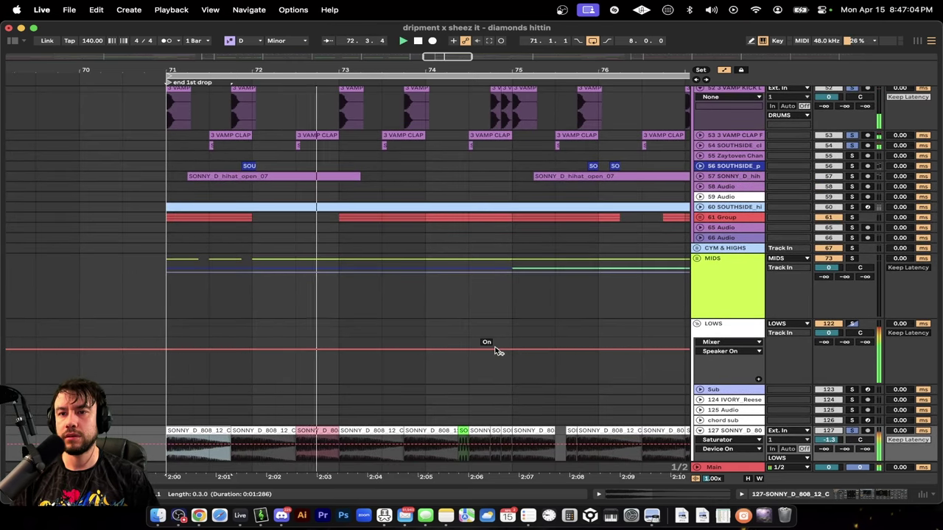
{"action": "scroll", "coordinate": [360, 350], "scroll_direction": "up", "scroll_amount": 1}
{"action": "scroll", "coordinate": [360, 352], "scroll_direction": "up", "scroll_amount": 2}
{"action": "key", "text": "space"}
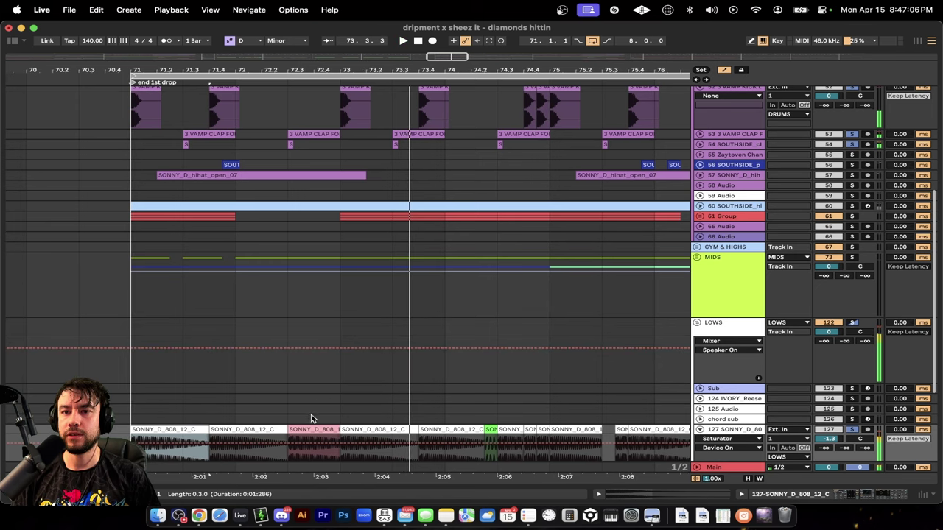
- Play the pink 808 clip just before bar 73 and show its clip Transposition envelope
{"action": "left_click", "coordinate": [308, 430]}
{"action": "key", "text": "space"}
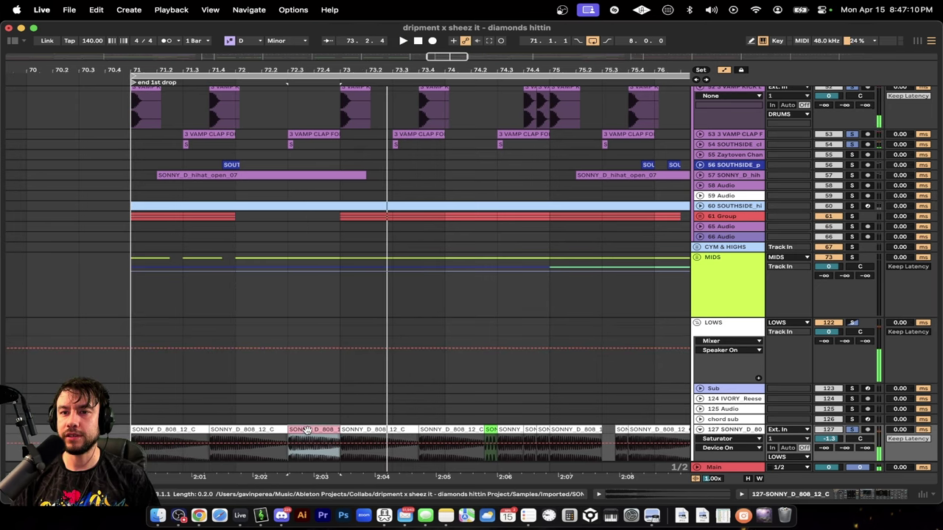
{"action": "double_click", "coordinate": [300, 433]}
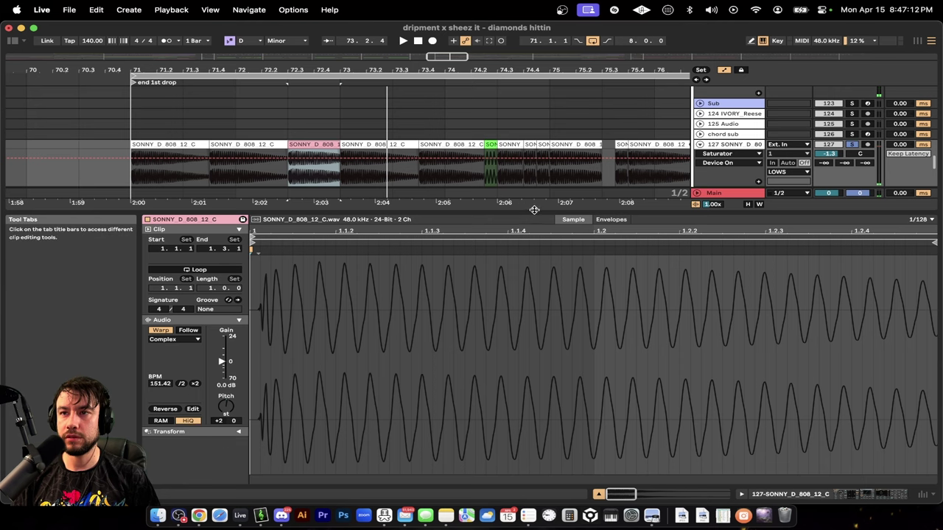
{"action": "left_click", "coordinate": [291, 479]}
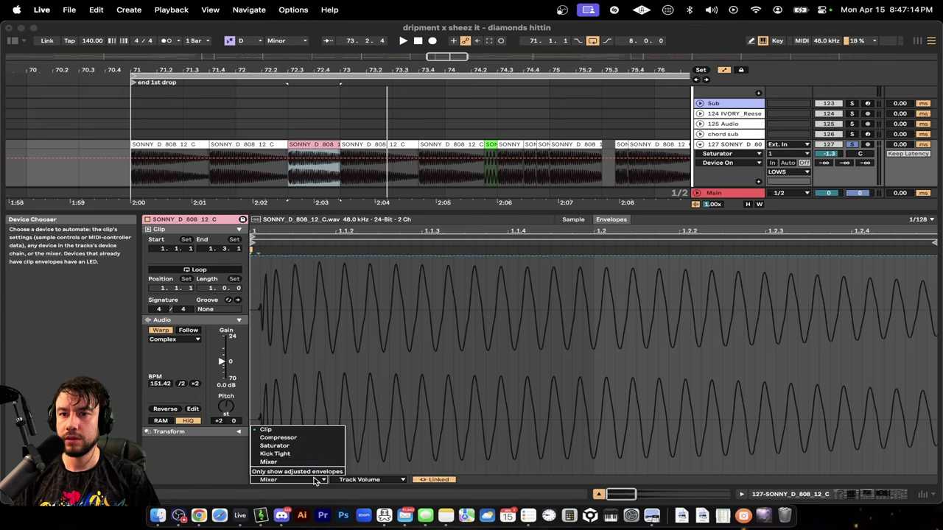
{"action": "left_click", "coordinate": [278, 429]}
{"action": "scroll", "coordinate": [594, 394], "scroll_direction": "up", "scroll_amount": 2}
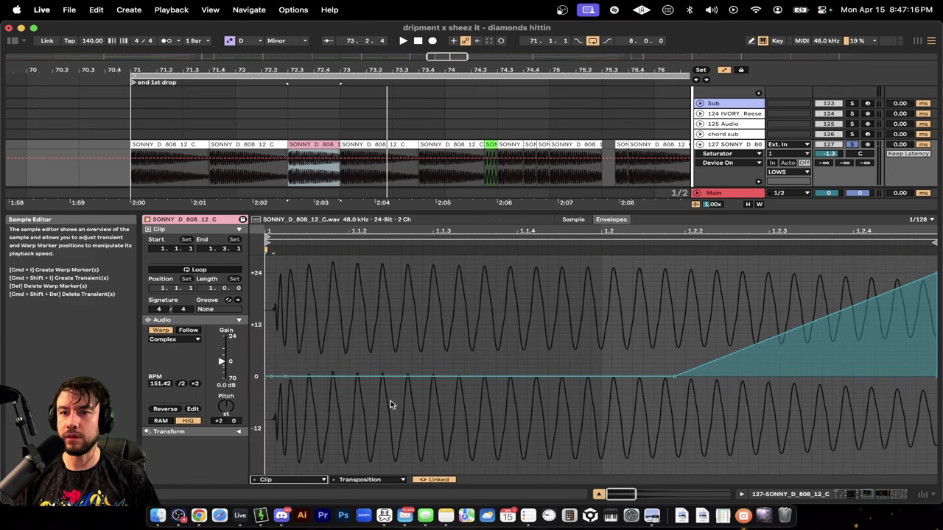
- Play from the middle of the pink 808 clip to hear its transposition ramp, and close the clip view
{"action": "left_click", "coordinate": [527, 412]}
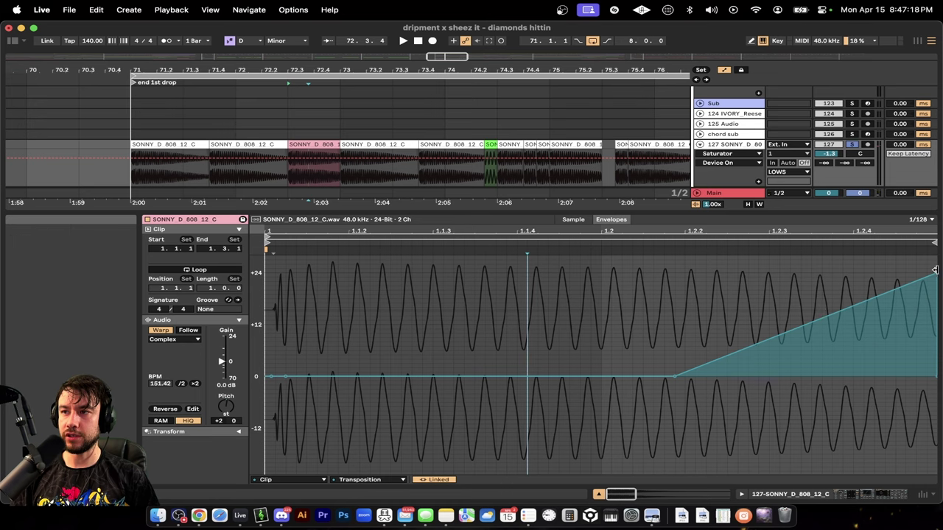
{"action": "key", "text": "space"}
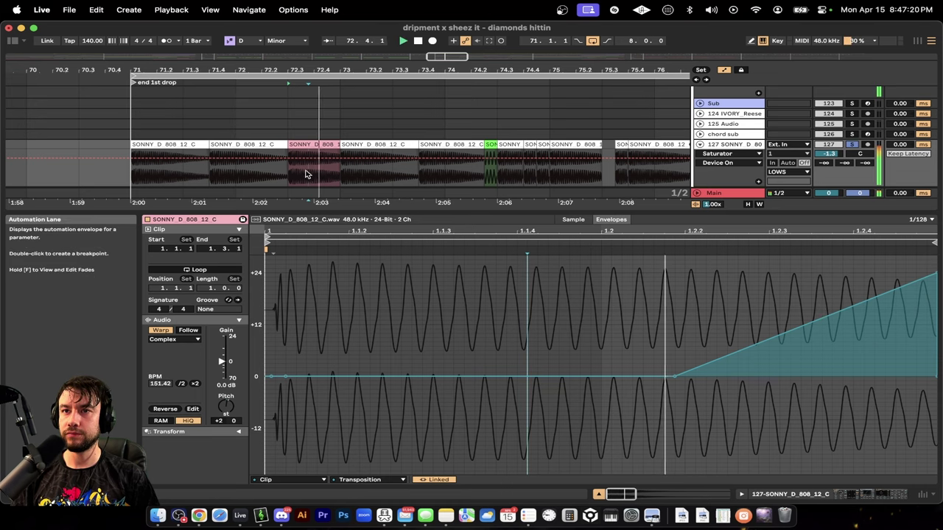
{"action": "key", "text": "space"}
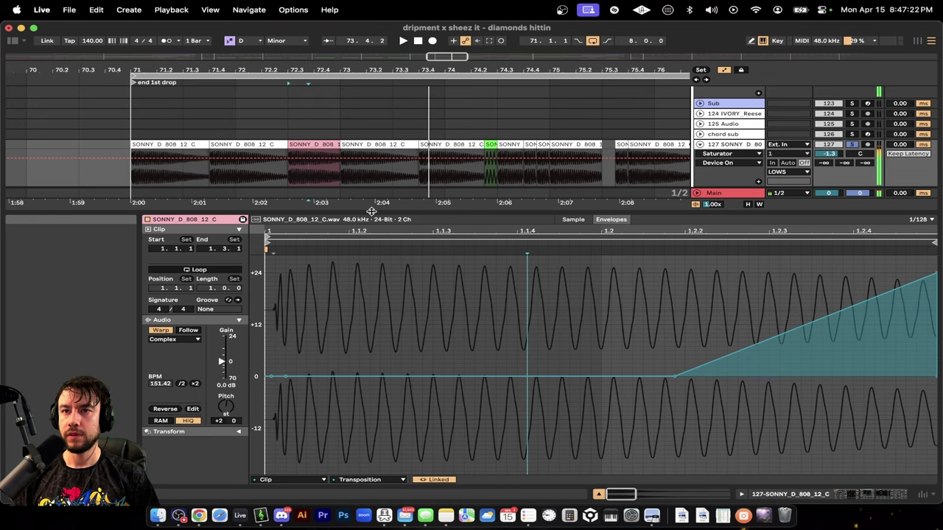
{"action": "key", "text": "super+alt+l"}
- Inspect the pitch and Transposition envelope of the first 808 clip at bar 71
{"action": "left_click", "coordinate": [176, 305]}
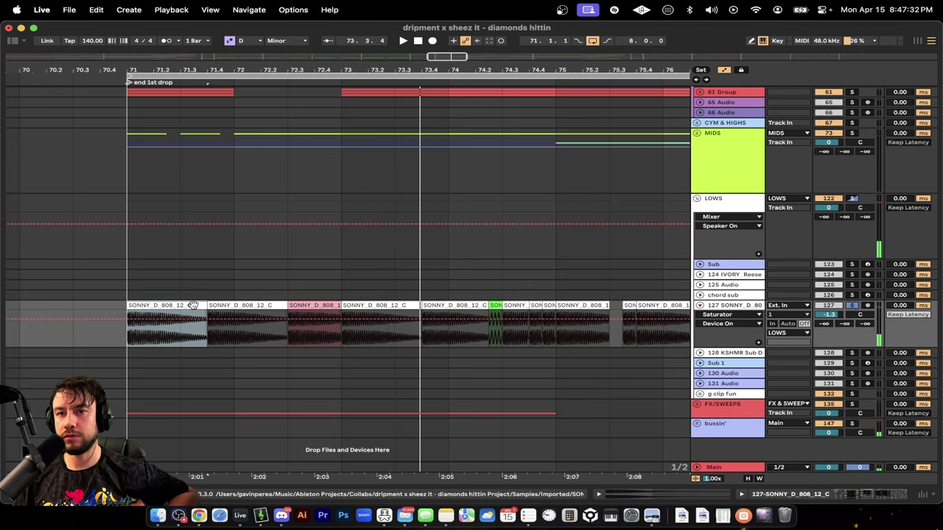
{"action": "double_click", "coordinate": [195, 305]}
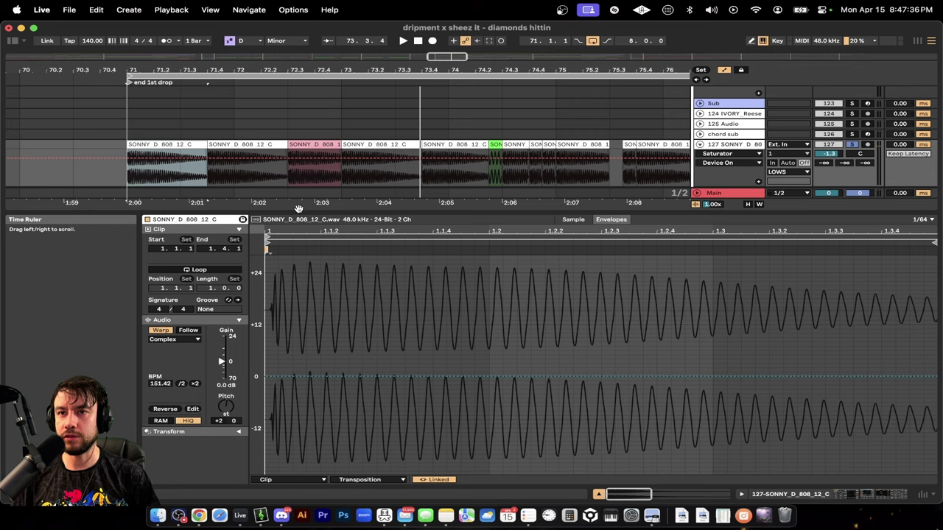
{"action": "key", "text": "super+alt+l"}
- Listen to the 808 pattern from bar 71 through bar 78, briefly rechecking the first clip's settings
{"action": "key", "text": "space"}
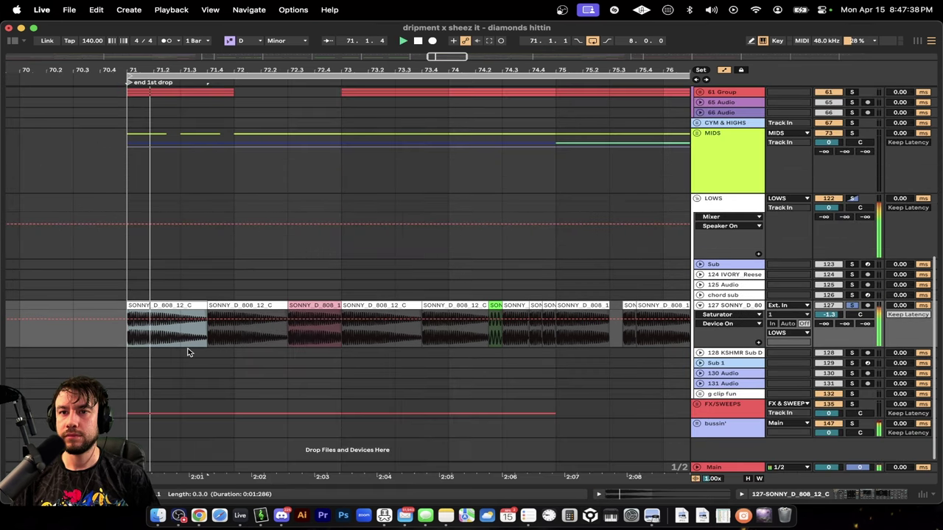
{"action": "scroll", "coordinate": [131, 347], "scroll_direction": "up", "scroll_amount": 3}
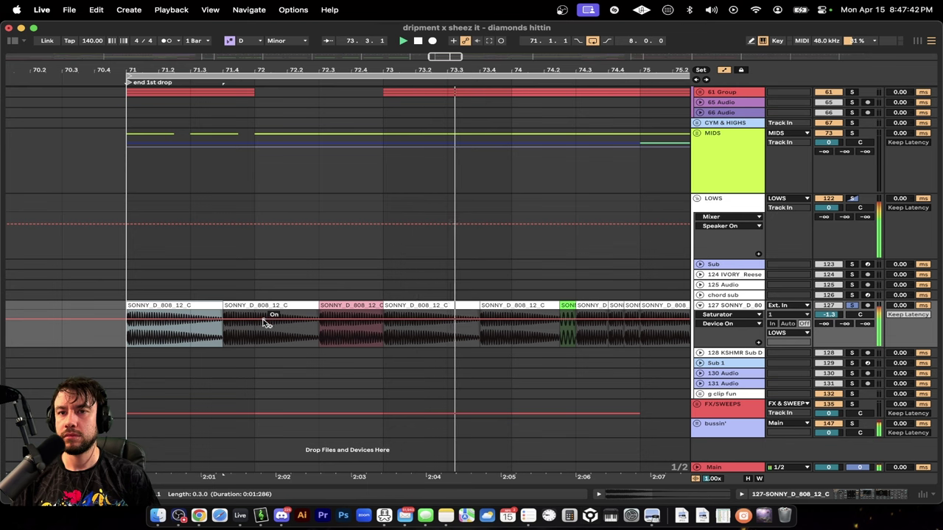
{"action": "scroll", "coordinate": [263, 330], "scroll_direction": "down", "scroll_amount": 2}
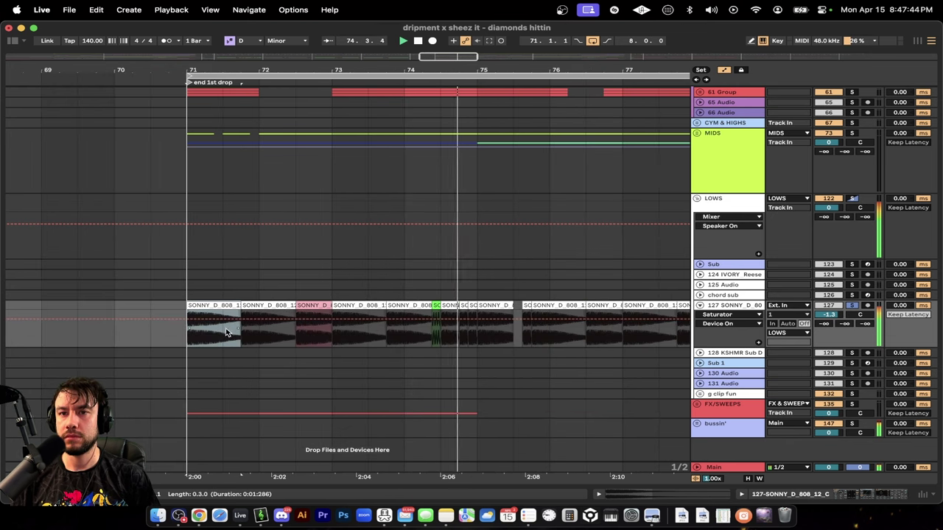
{"action": "scroll", "coordinate": [210, 317], "scroll_direction": "up", "scroll_amount": 2}
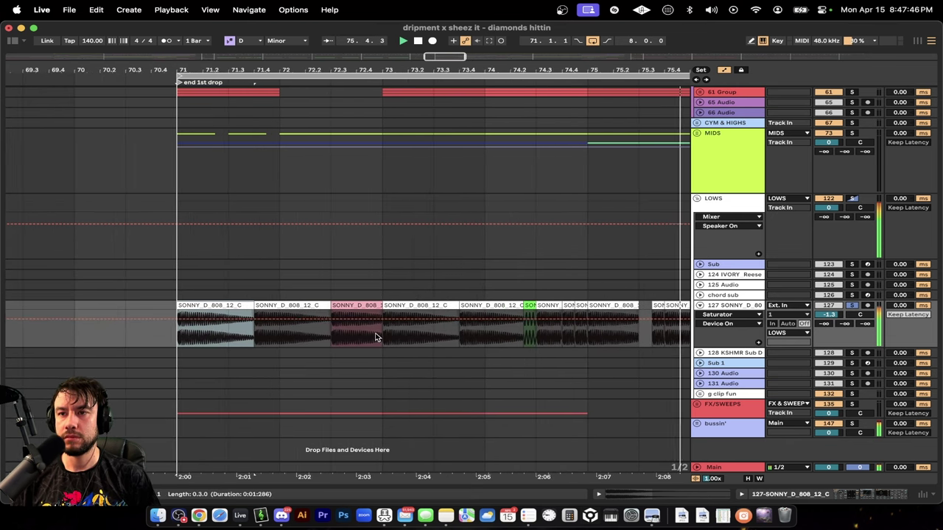
{"action": "scroll", "coordinate": [377, 337], "scroll_direction": "right", "scroll_amount": 3}
{"action": "double_click", "coordinate": [108, 310]}
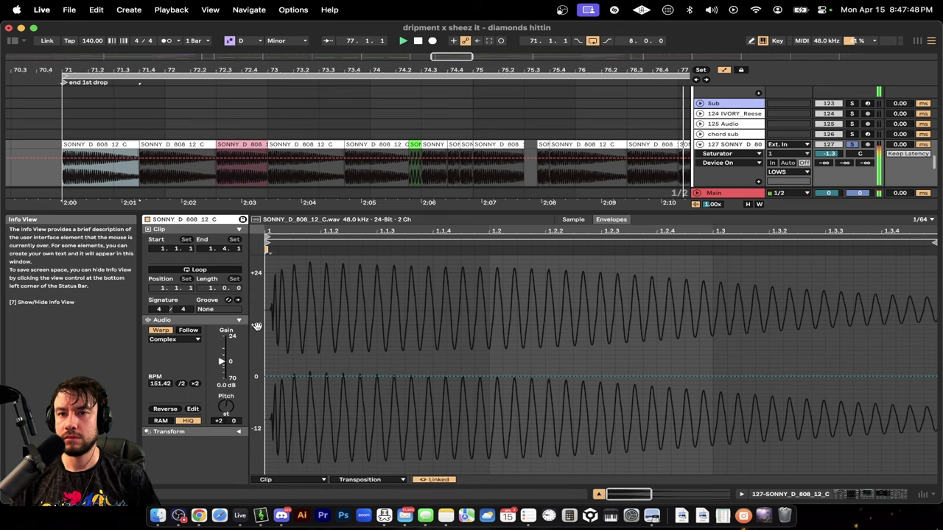
{"action": "key", "text": "super+alt+l"}
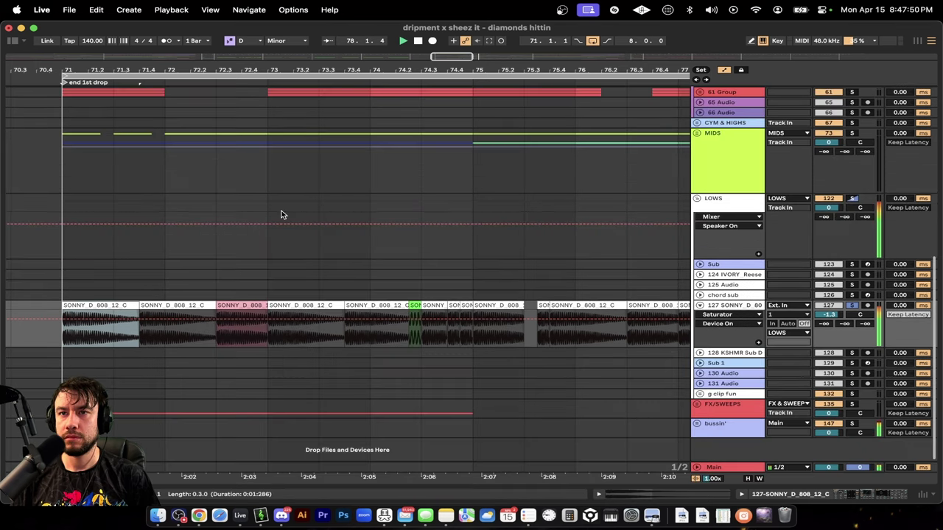
{"action": "scroll", "coordinate": [282, 214], "scroll_direction": "down", "scroll_amount": 2}
{"action": "key", "text": "space"}
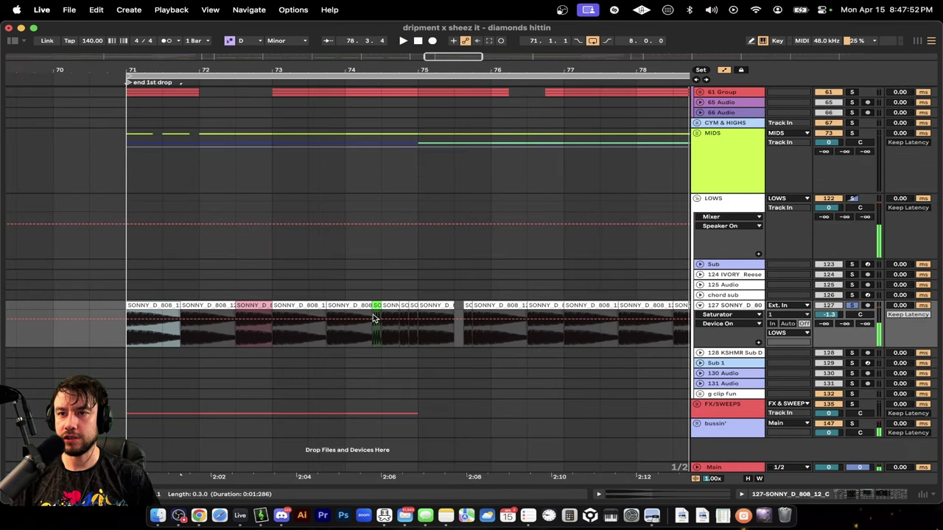
- Examine the pitch setting of the short green 808 clip between bars 74 and 75 and play that clip
{"action": "left_click", "coordinate": [374, 318]}
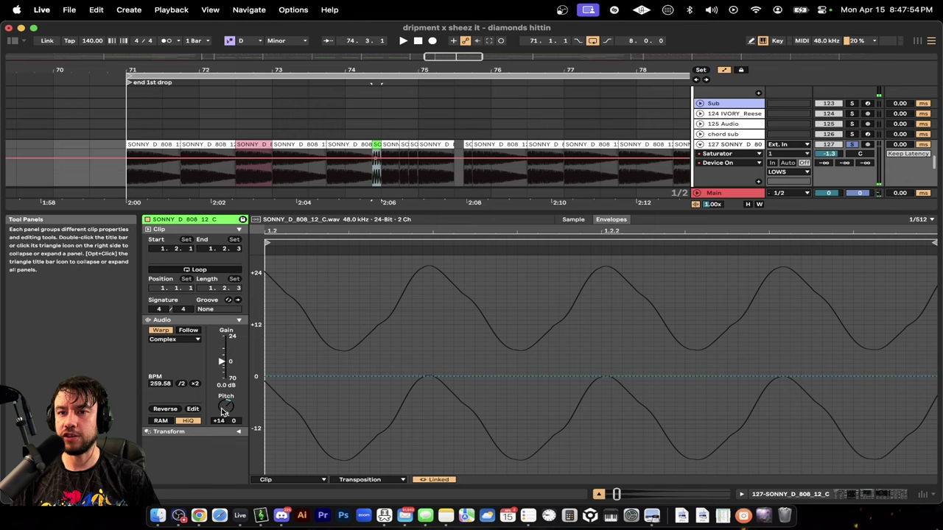
{"action": "scroll", "coordinate": [400, 171], "scroll_direction": "up", "scroll_amount": 5}
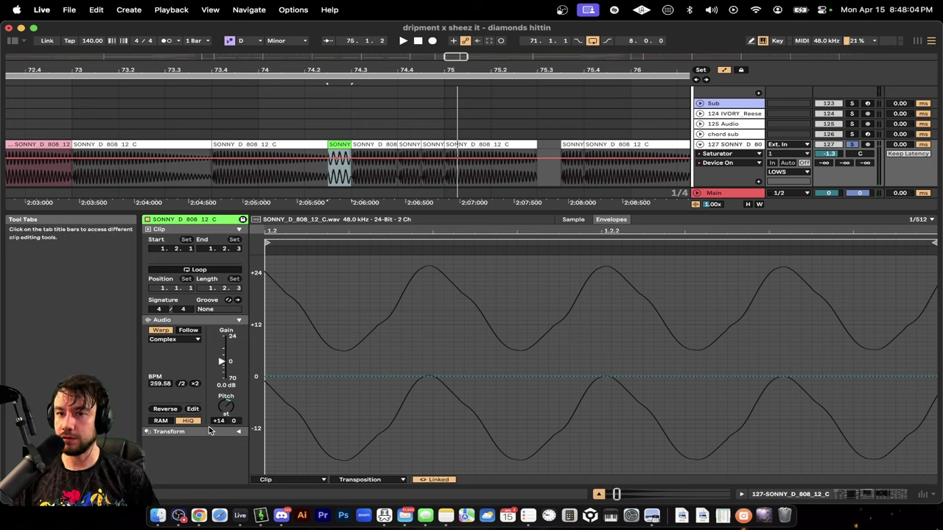
{"action": "key", "text": "space"}
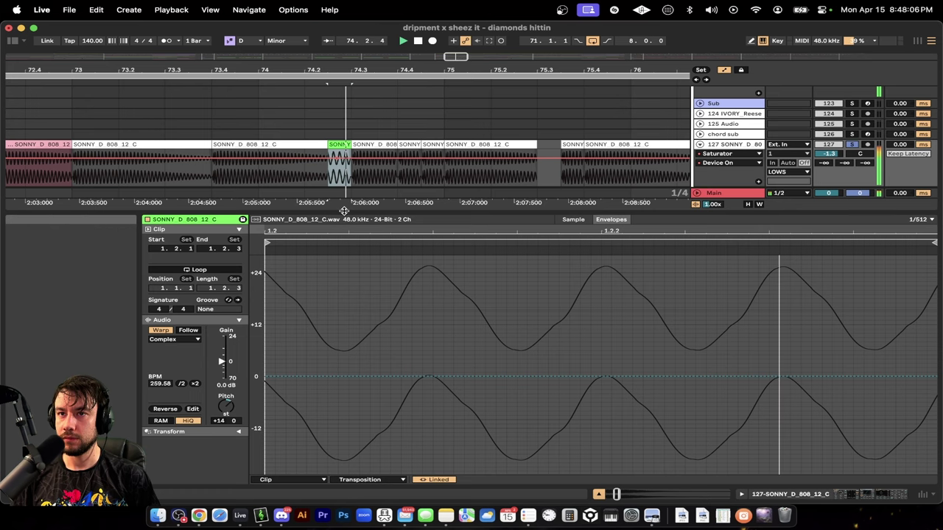
{"action": "key", "text": "space"}
{"action": "key", "text": "alt+super+l"}
{"action": "key", "text": "minus"}
{"action": "key", "text": "minus"}
{"action": "key", "text": "minus"}
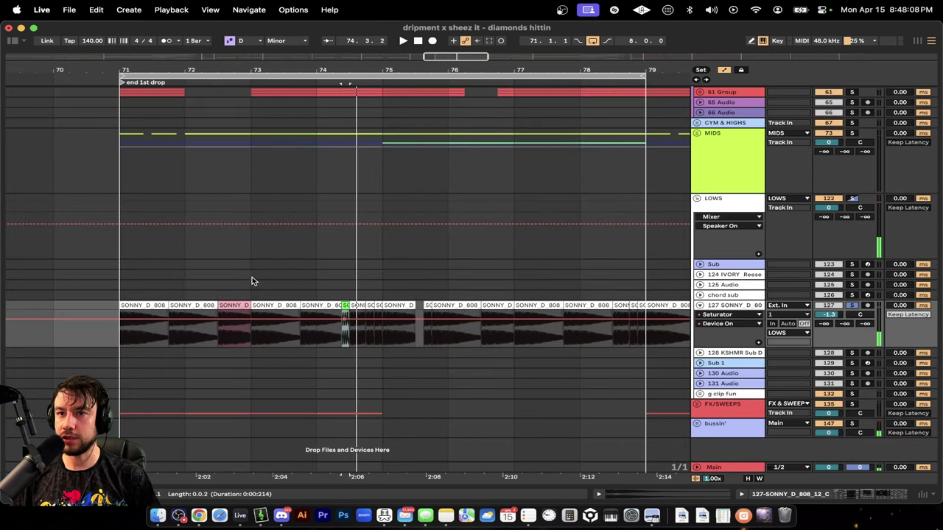
- Play the 808 briefly and mark out its first four bars, from 71 to 75
{"action": "left_click", "coordinate": [254, 283]}
{"action": "key", "text": "space"}
{"action": "key", "text": "space"}
{"action": "left_click_drag", "start_coordinate": [382, 333], "coordinate": [111, 327]}
{"action": "left_click_drag", "start_coordinate": [370, 343], "coordinate": [373, 338]}
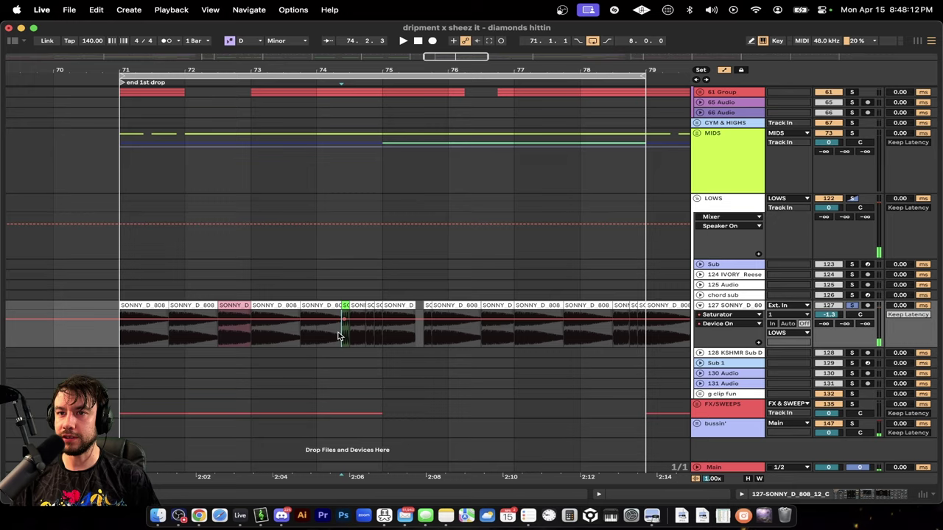
- Compare the kick pattern with the 808 clips around bar 75 and play the 808 through to the loop's end
{"action": "left_click", "coordinate": [384, 336]}
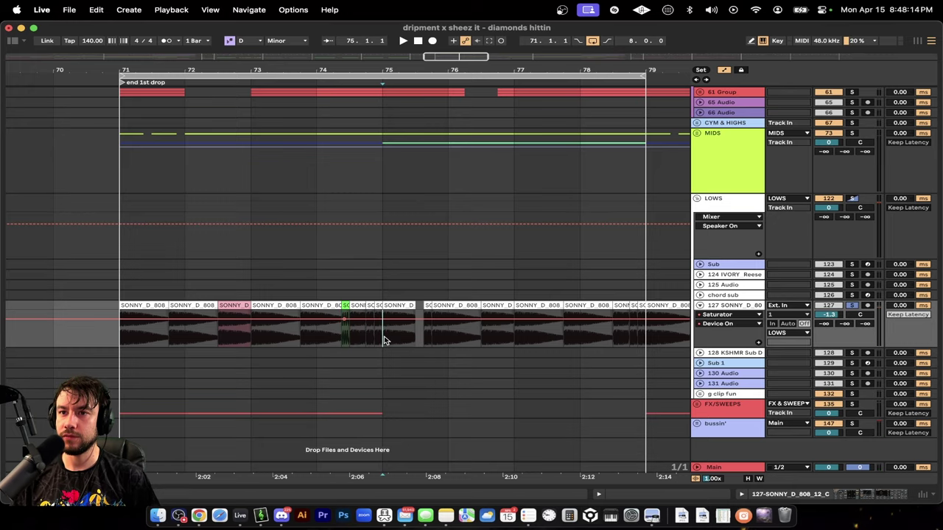
{"action": "scroll", "coordinate": [383, 336], "scroll_direction": "up", "scroll_amount": 10}
{"action": "scroll", "coordinate": [384, 336], "scroll_direction": "left", "scroll_amount": 3}
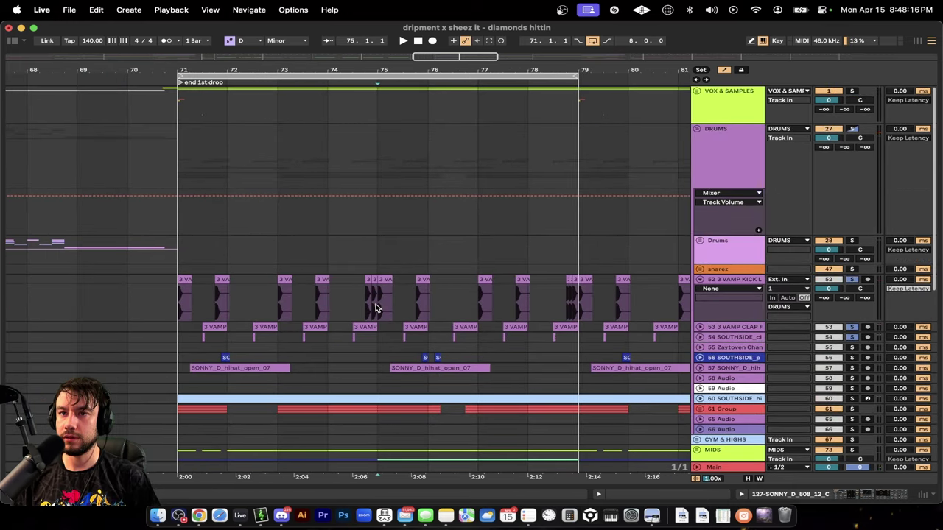
{"action": "scroll", "coordinate": [375, 309], "scroll_direction": "down", "scroll_amount": 10}
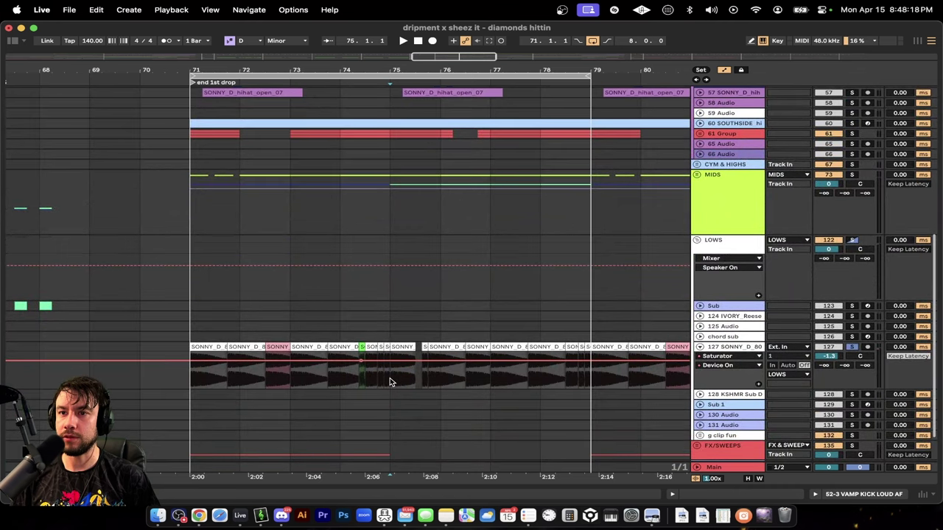
{"action": "left_click", "coordinate": [367, 382]}
{"action": "key", "text": "space"}
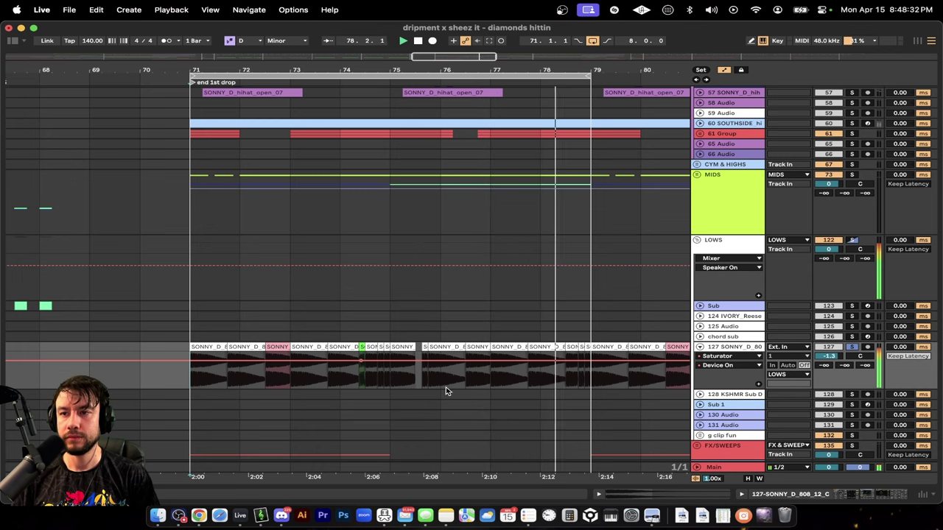
{"action": "scroll", "coordinate": [495, 395], "scroll_direction": "up", "scroll_amount": 3}
{"action": "key", "text": "space"}
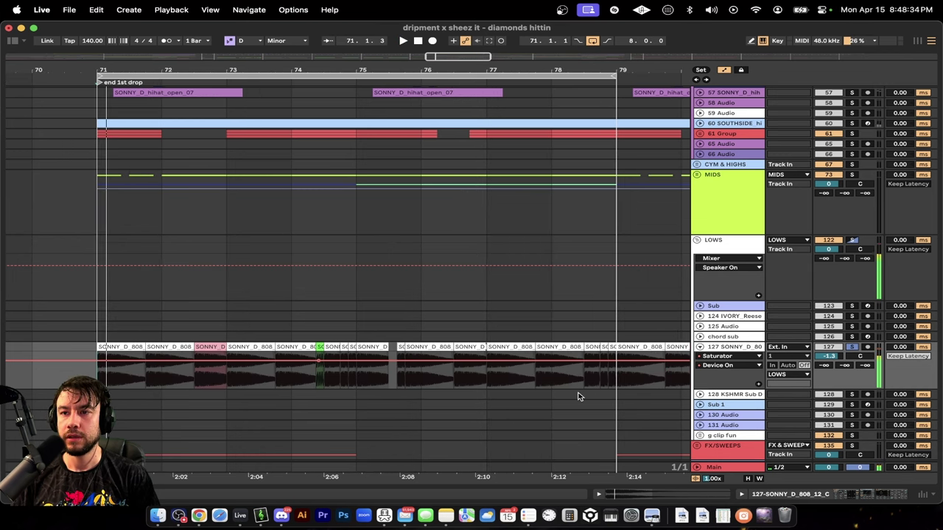
- Mark out the two four-bar halves of the 808 pattern and select the short clips from 78.3 to bar 79
{"action": "scroll", "coordinate": [579, 396], "scroll_direction": "up", "scroll_amount": 3}
{"action": "scroll", "coordinate": [579, 396], "scroll_direction": "up", "scroll_amount": 1}
{"action": "left_click_drag", "start_coordinate": [635, 379], "coordinate": [272, 377]}
{"action": "scroll", "coordinate": [269, 377], "scroll_direction": "down", "scroll_amount": 1}
{"action": "left_click_drag", "start_coordinate": [333, 378], "coordinate": [70, 375]}
{"action": "left_click_drag", "start_coordinate": [333, 382], "coordinate": [566, 374]}
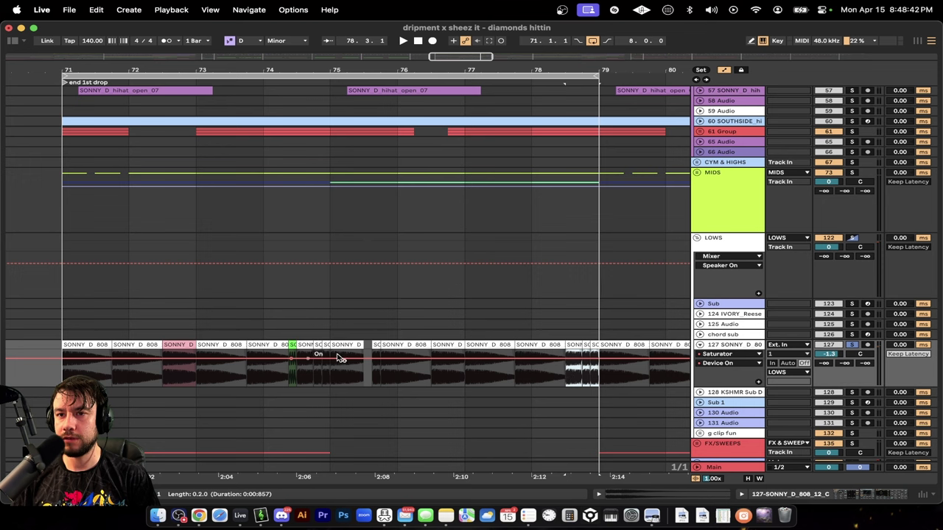
- Mark the short gap between 808 clips just after 75.3, select the clip before it and play briefly
{"action": "scroll", "coordinate": [402, 370], "scroll_direction": "up", "scroll_amount": 5}
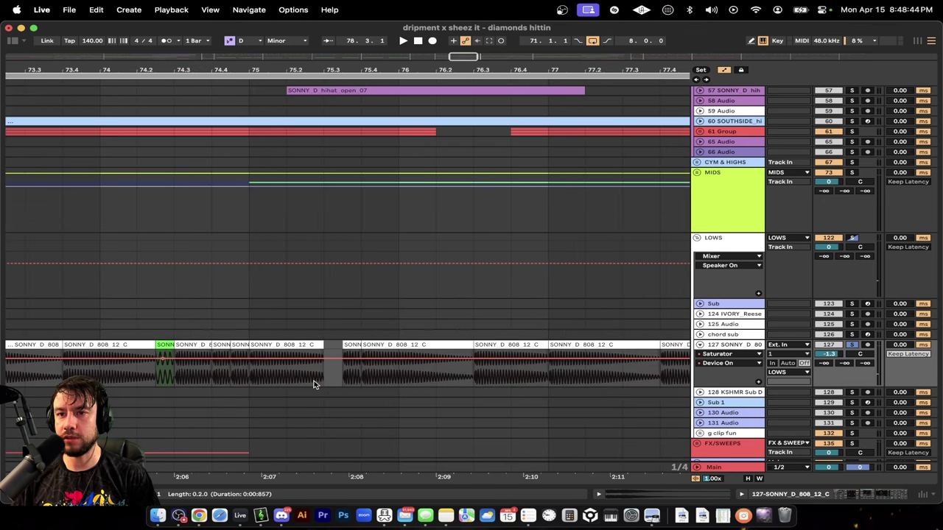
{"action": "left_click_drag", "start_coordinate": [328, 377], "coordinate": [339, 380]}
{"action": "scroll", "coordinate": [340, 380], "scroll_direction": "down", "scroll_amount": 3}
{"action": "scroll", "coordinate": [340, 382], "scroll_direction": "down", "scroll_amount": 2}
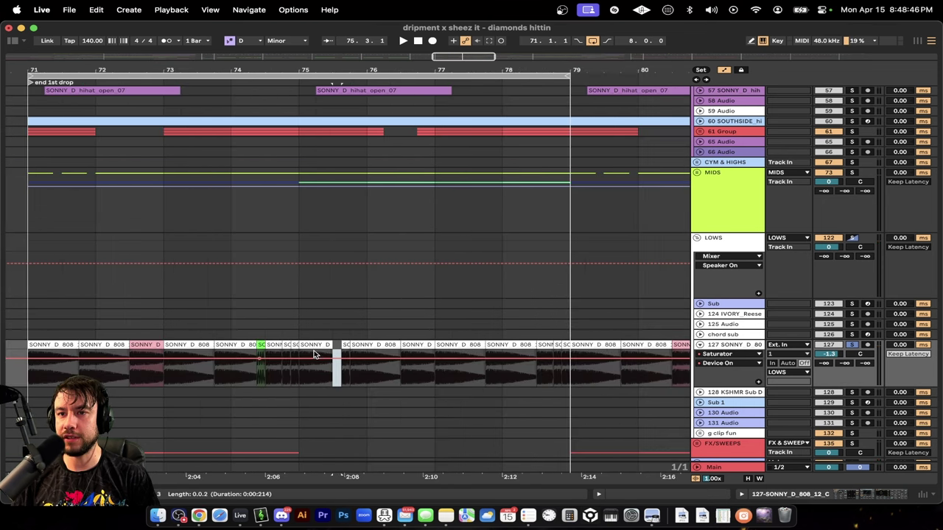
{"action": "left_click", "coordinate": [316, 345]}
{"action": "key", "text": "space"}
{"action": "key", "text": "space"}
- Solo the SOUTHSIDE hi-hat track together with the kick, clap and 808, and play the drop from bar 71
{"action": "left_click", "coordinate": [23, 326]}
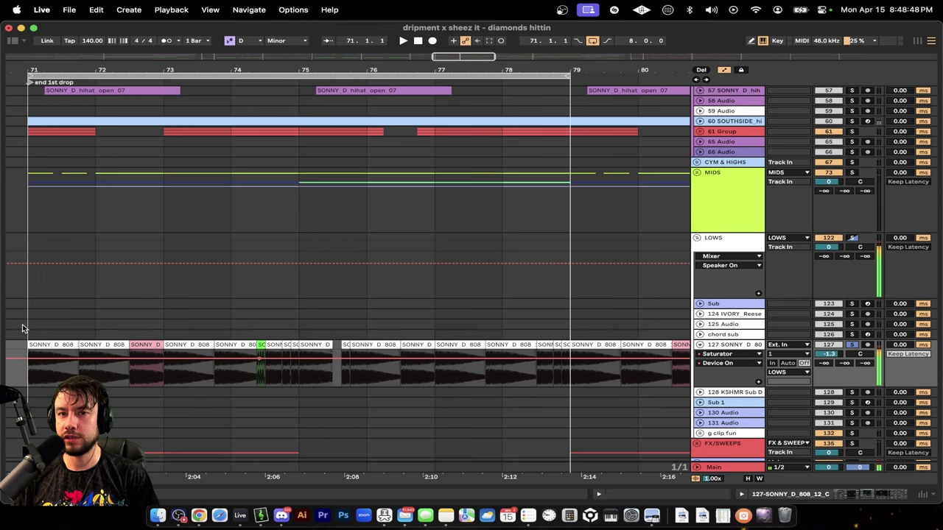
{"action": "scroll", "coordinate": [287, 309], "scroll_direction": "up", "scroll_amount": 7}
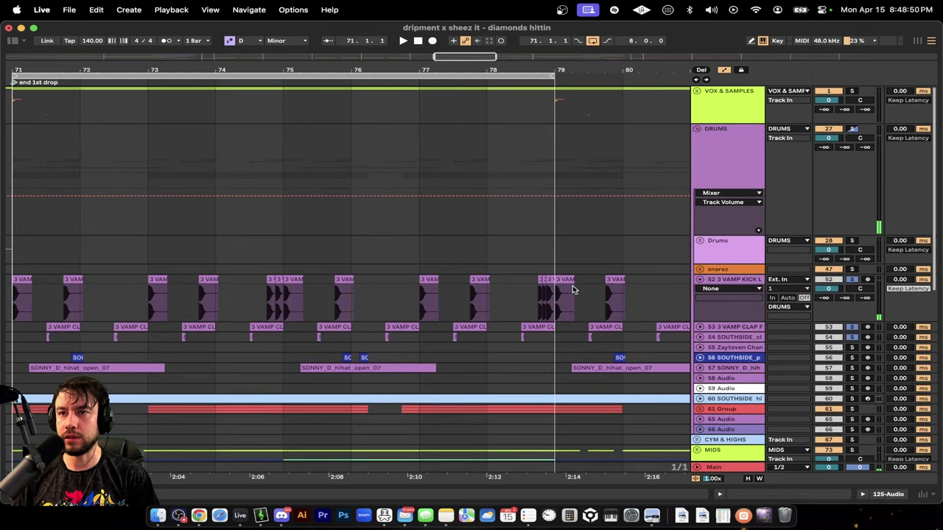
{"action": "scroll", "coordinate": [572, 285], "scroll_direction": "down", "scroll_amount": 3}
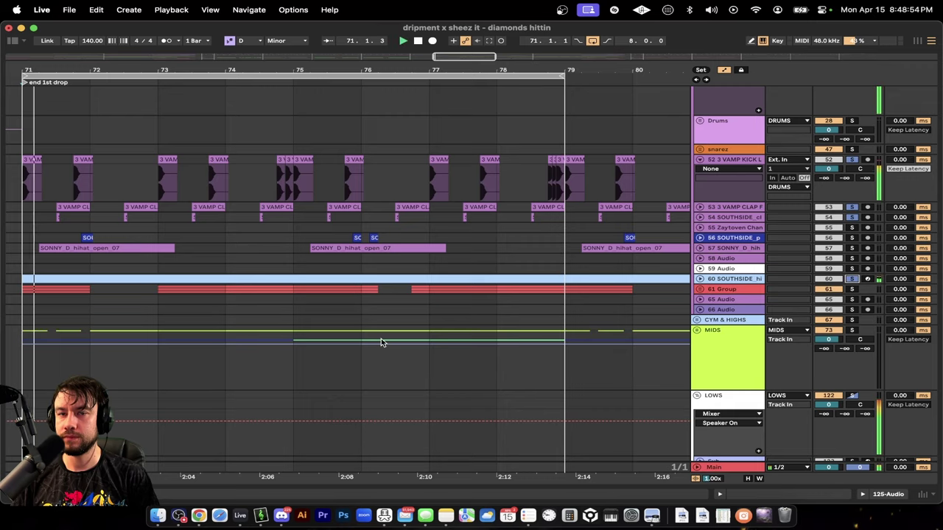
{"action": "scroll", "coordinate": [381, 338], "scroll_direction": "down", "scroll_amount": 5}
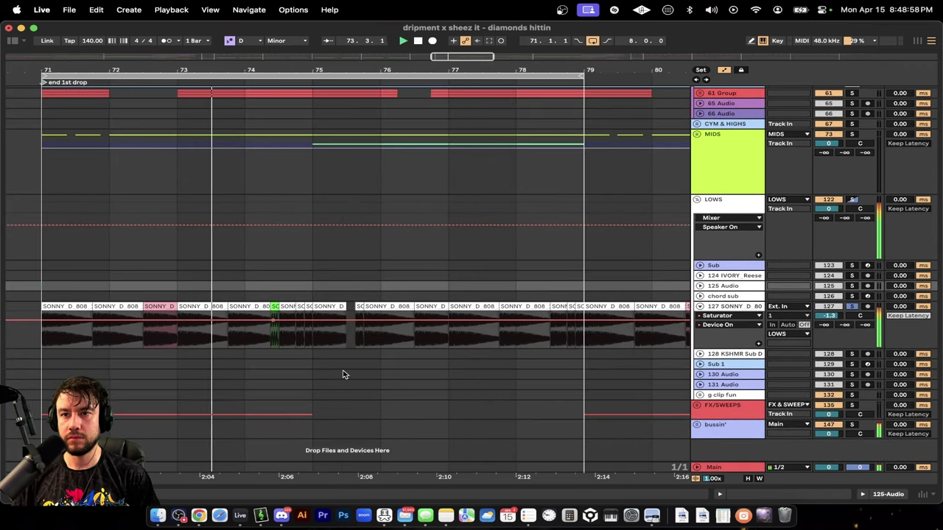
{"action": "scroll", "coordinate": [343, 375], "scroll_direction": "up", "scroll_amount": 1}
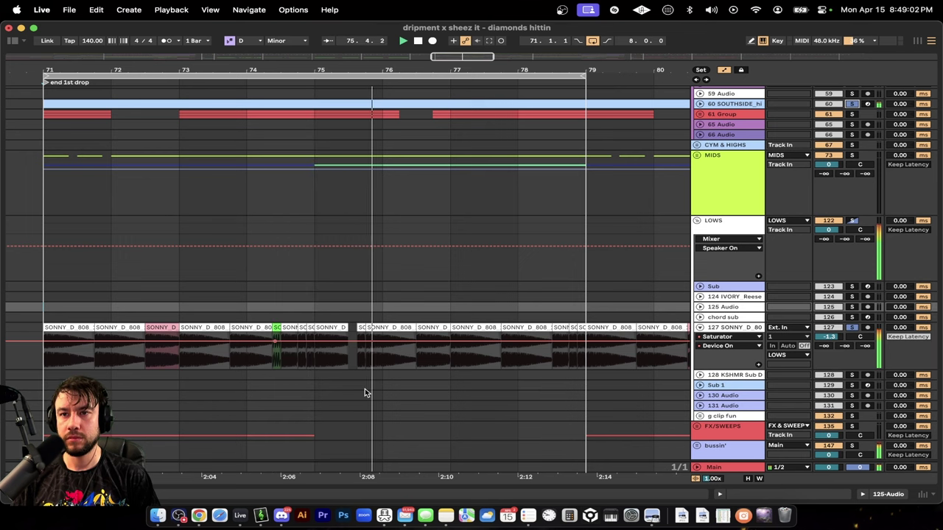
{"action": "scroll", "coordinate": [337, 374], "scroll_direction": "up", "scroll_amount": 5}
{"action": "key", "text": "space"}
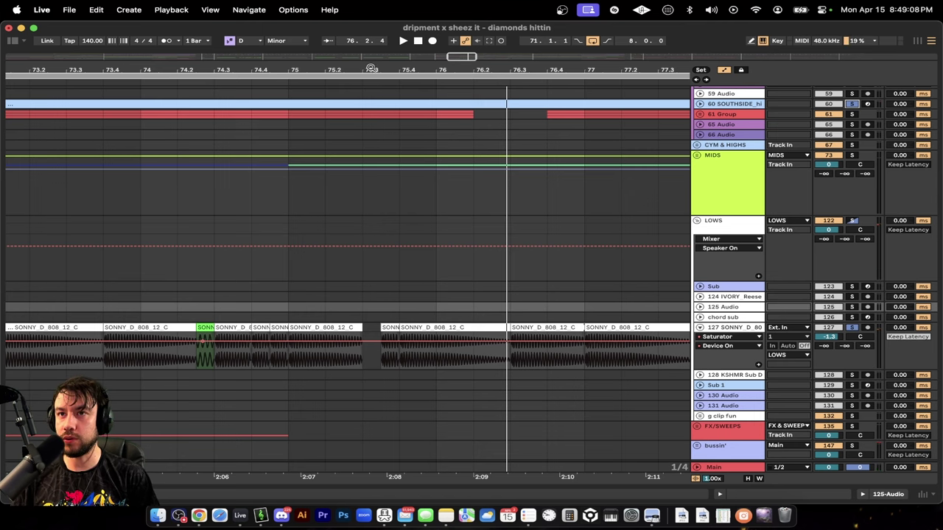
- Select the first 808 clip at bar 71 and start playback of the loop from there
{"action": "scroll", "coordinate": [363, 350], "scroll_direction": "down", "scroll_amount": 2}
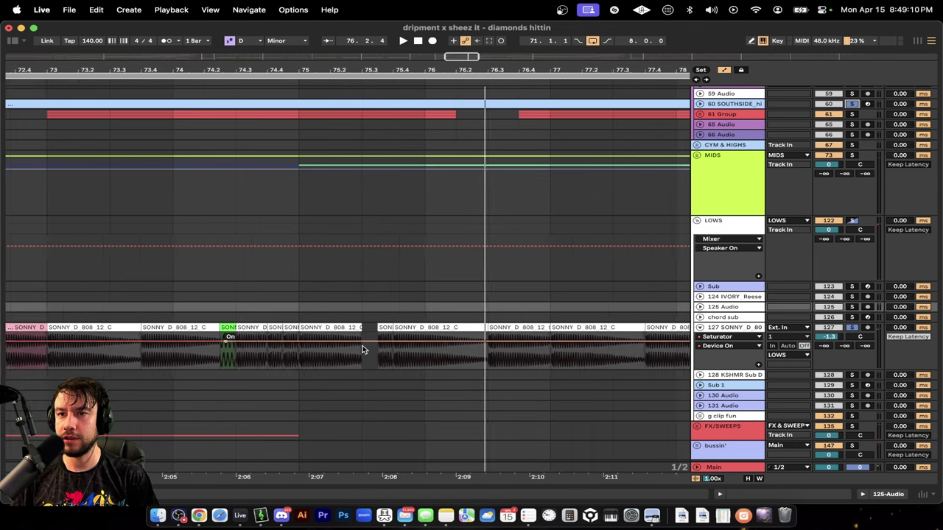
{"action": "scroll", "coordinate": [362, 350], "scroll_direction": "left", "scroll_amount": 5}
{"action": "scroll", "coordinate": [363, 350], "scroll_direction": "right", "scroll_amount": 2}
{"action": "scroll", "coordinate": [362, 350], "scroll_direction": "down", "scroll_amount": 1}
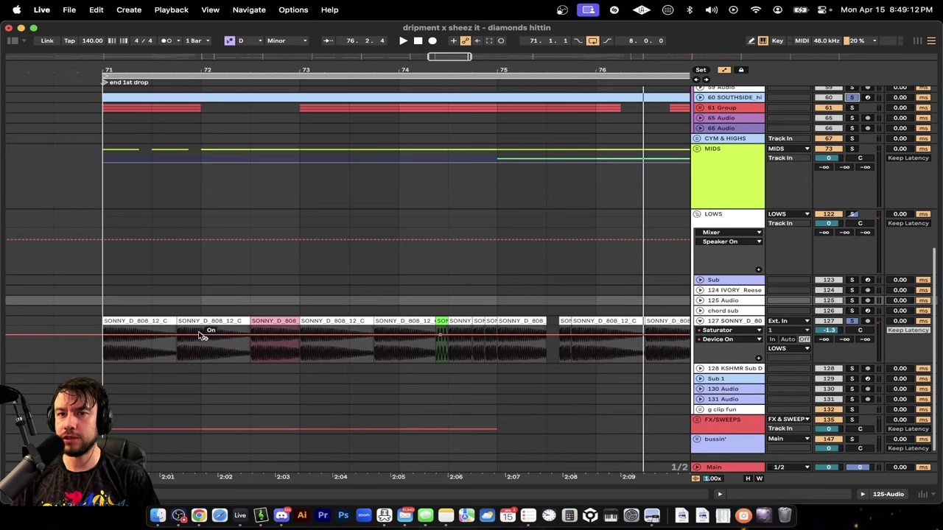
{"action": "left_click", "coordinate": [161, 337]}
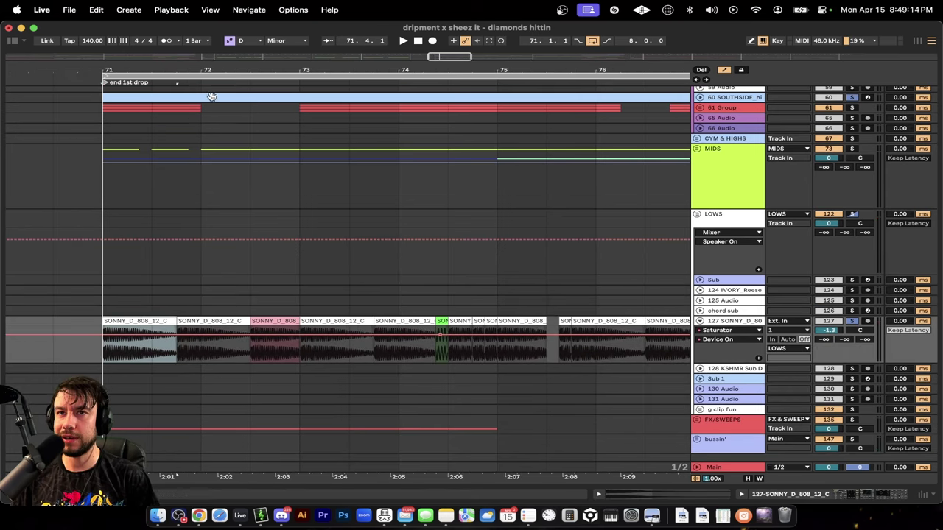
{"action": "scroll", "coordinate": [175, 264], "scroll_direction": "up", "scroll_amount": 4}
{"action": "key", "text": "space"}
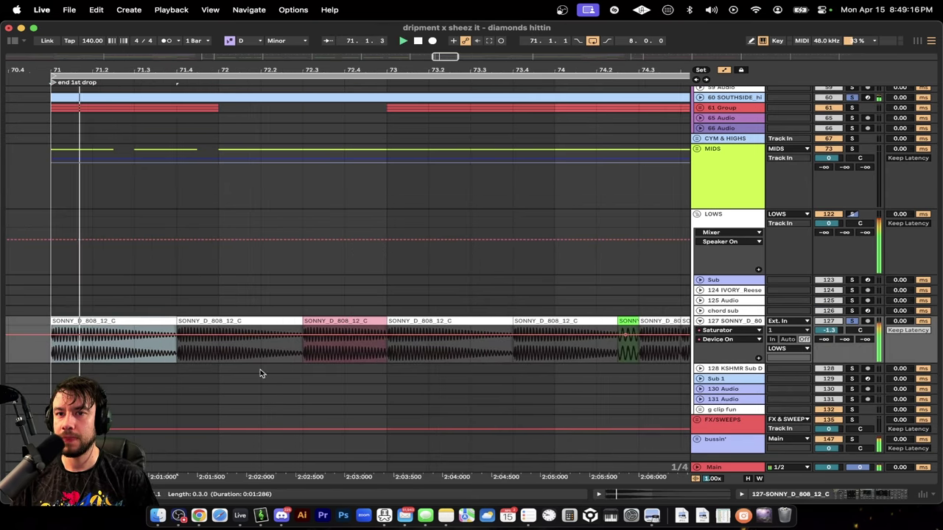
- Follow the 808 clips against the hi-hats from bar 71 through bar 78 and stop playback when the loop restarts
{"action": "scroll", "coordinate": [321, 399], "scroll_direction": "up", "scroll_amount": 1}
{"action": "scroll", "coordinate": [320, 399], "scroll_direction": "right", "scroll_amount": 1}
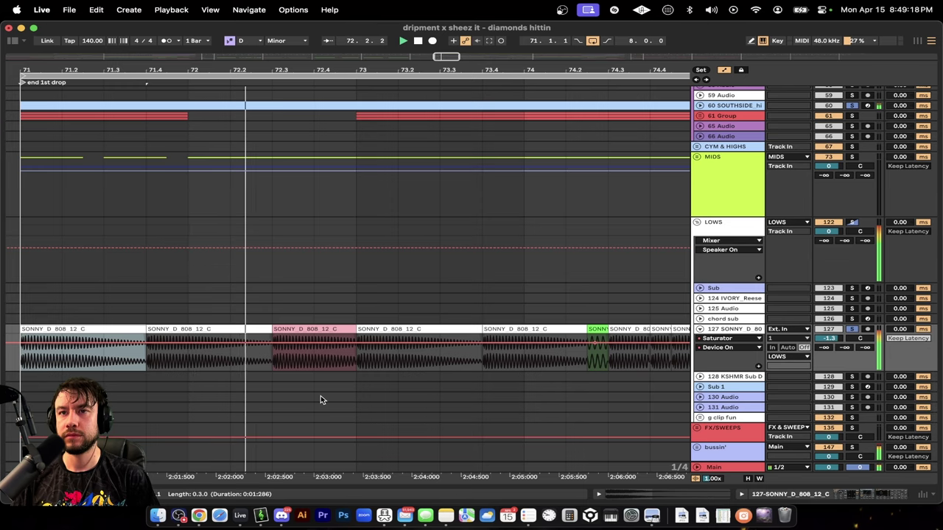
{"action": "scroll", "coordinate": [434, 378], "scroll_direction": "right", "scroll_amount": 1}
{"action": "scroll", "coordinate": [434, 379], "scroll_direction": "down", "scroll_amount": 1}
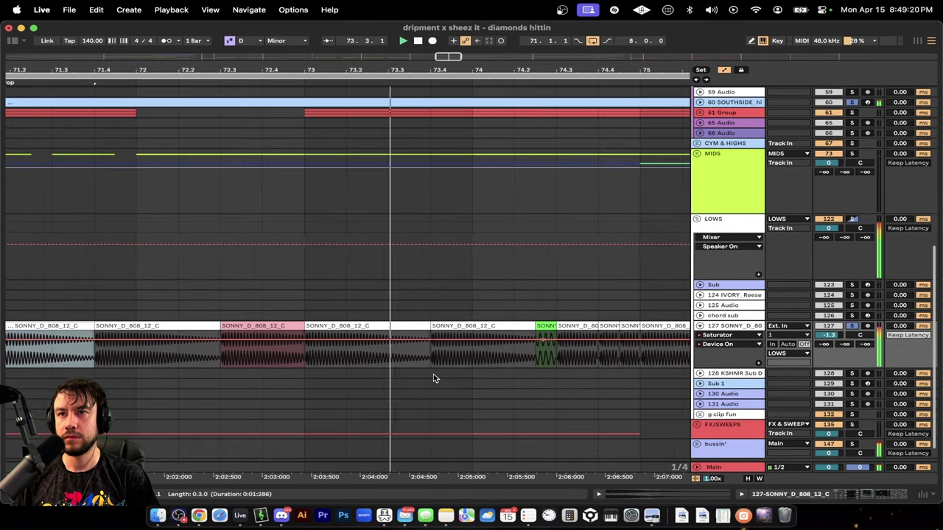
{"action": "scroll", "coordinate": [434, 379], "scroll_direction": "right", "scroll_amount": 3}
{"action": "scroll", "coordinate": [434, 379], "scroll_direction": "down", "scroll_amount": 1}
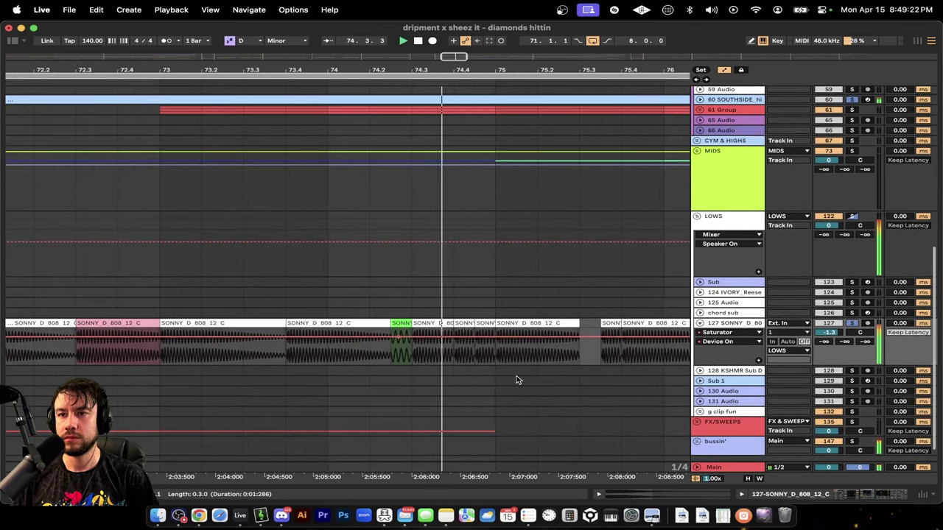
{"action": "scroll", "coordinate": [516, 380], "scroll_direction": "down", "scroll_amount": 2}
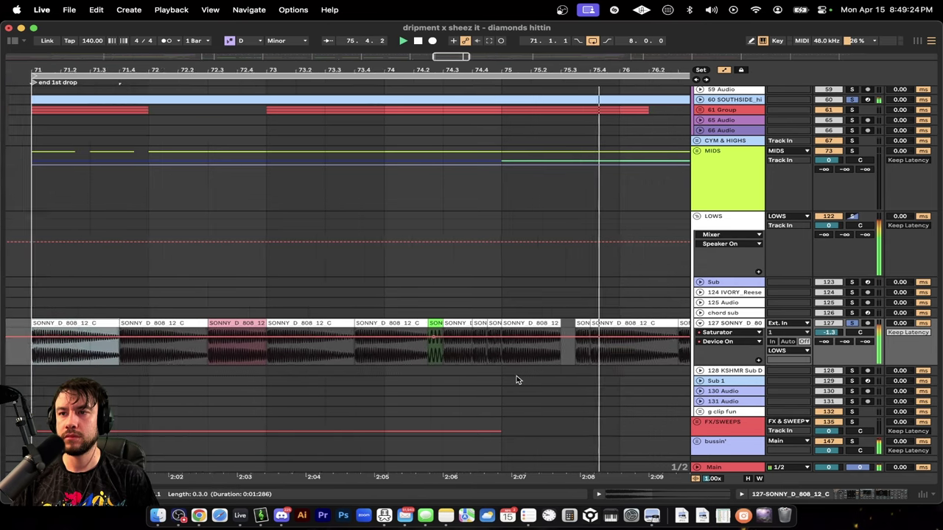
{"action": "scroll", "coordinate": [517, 380], "scroll_direction": "down", "scroll_amount": 2}
{"action": "scroll", "coordinate": [516, 380], "scroll_direction": "right", "scroll_amount": 6}
{"action": "scroll", "coordinate": [516, 380], "scroll_direction": "up", "scroll_amount": 1}
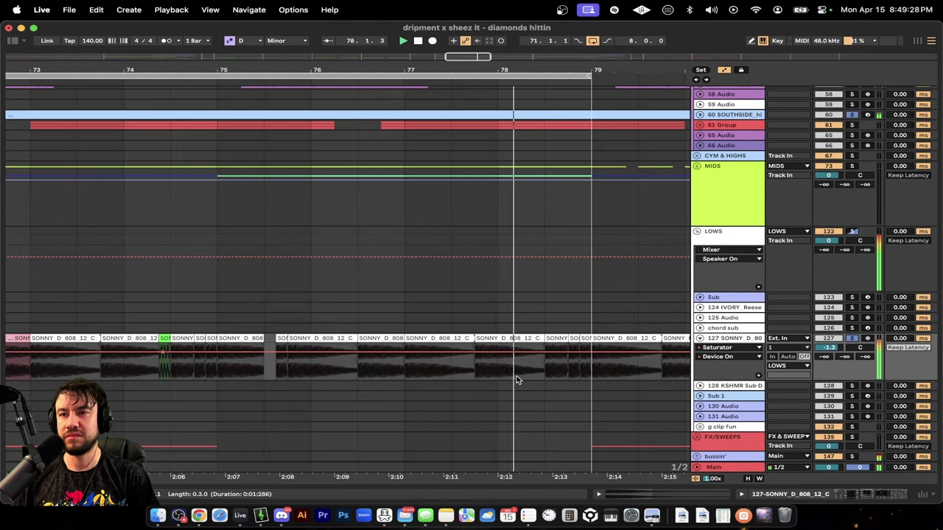
{"action": "key", "text": "space"}
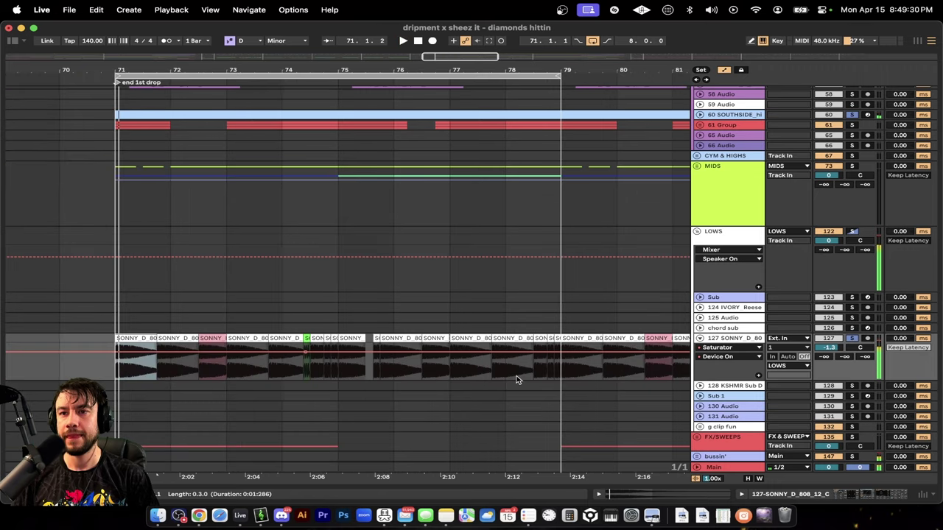
- Unfold the SOUTHSIDE hi-hat track and open its eight-bar MIDI clip at bar 71 in the note editor
{"action": "scroll", "coordinate": [516, 380], "scroll_direction": "up", "scroll_amount": 10}
{"action": "scroll", "coordinate": [516, 380], "scroll_direction": "left", "scroll_amount": 1}
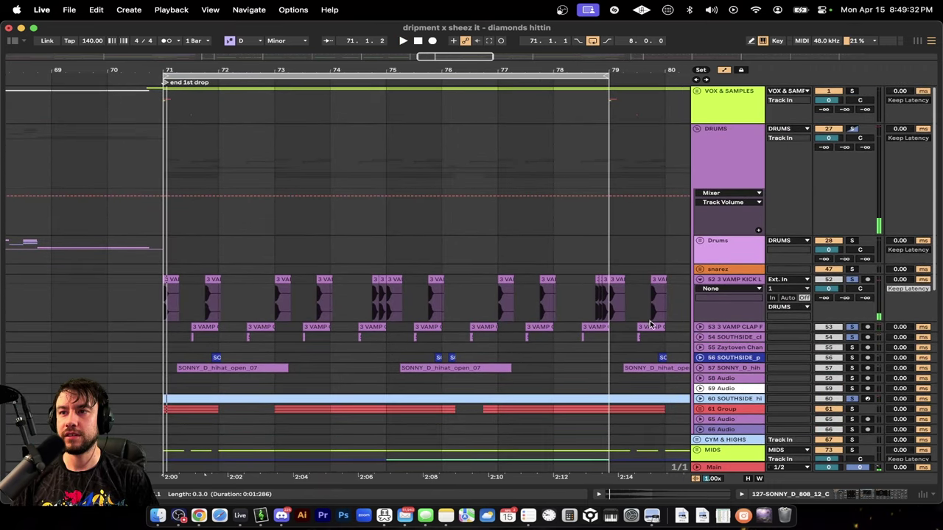
{"action": "left_click", "coordinate": [693, 369]}
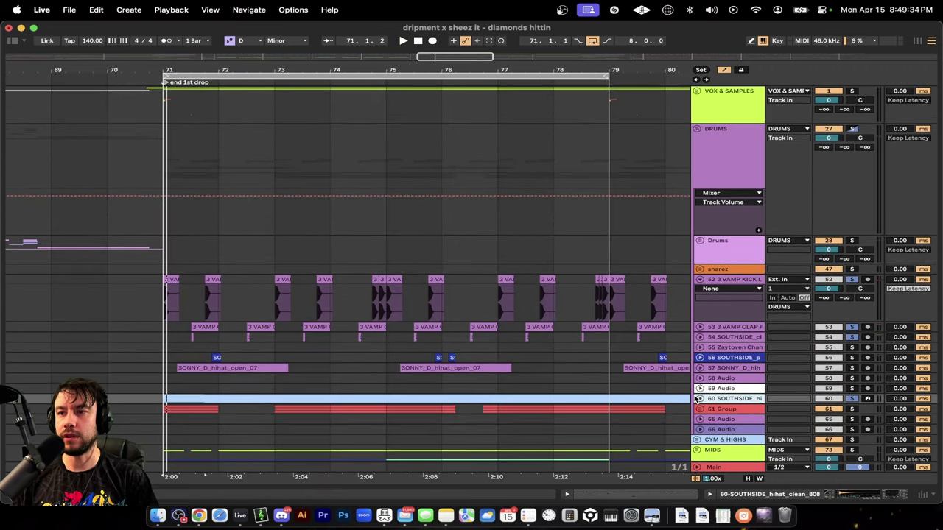
{"action": "left_click", "coordinate": [701, 398]}
{"action": "scroll", "coordinate": [304, 364], "scroll_direction": "down", "scroll_amount": 2}
{"action": "scroll", "coordinate": [304, 365], "scroll_direction": "left", "scroll_amount": 1}
{"action": "double_click", "coordinate": [249, 326]}
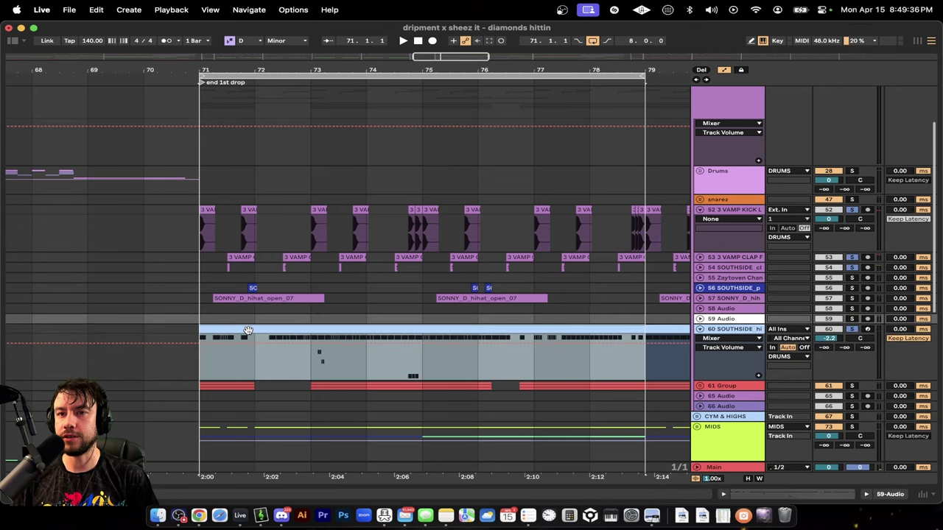
{"action": "scroll", "coordinate": [304, 349], "scroll_direction": "up", "scroll_amount": 3}
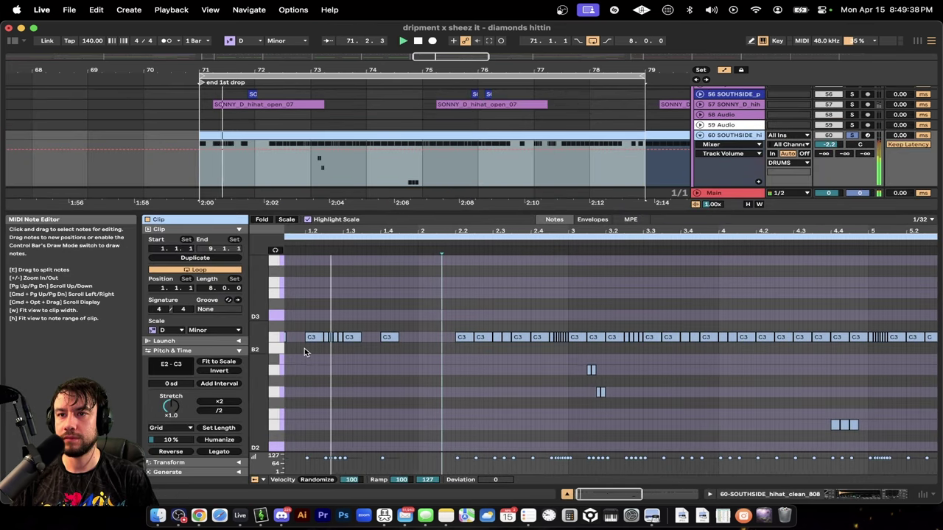
- Stop playback, select the fast C3 hi-hat roll just before beat 1.3 and widen the note grid to 1/8
{"action": "key", "text": "space"}
{"action": "scroll", "coordinate": [370, 357], "scroll_direction": "left", "scroll_amount": 1}
{"action": "left_click", "coordinate": [363, 360]}
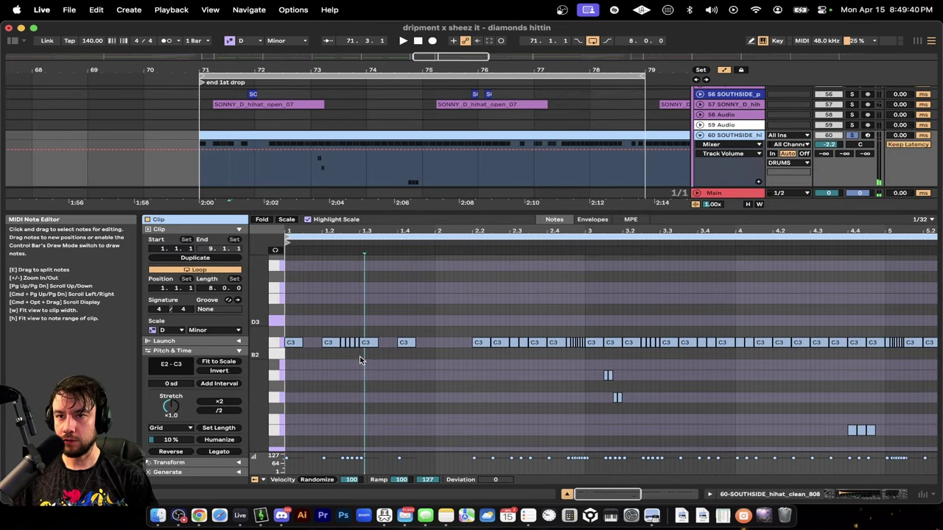
{"action": "left_click_drag", "start_coordinate": [358, 354], "coordinate": [342, 341]}
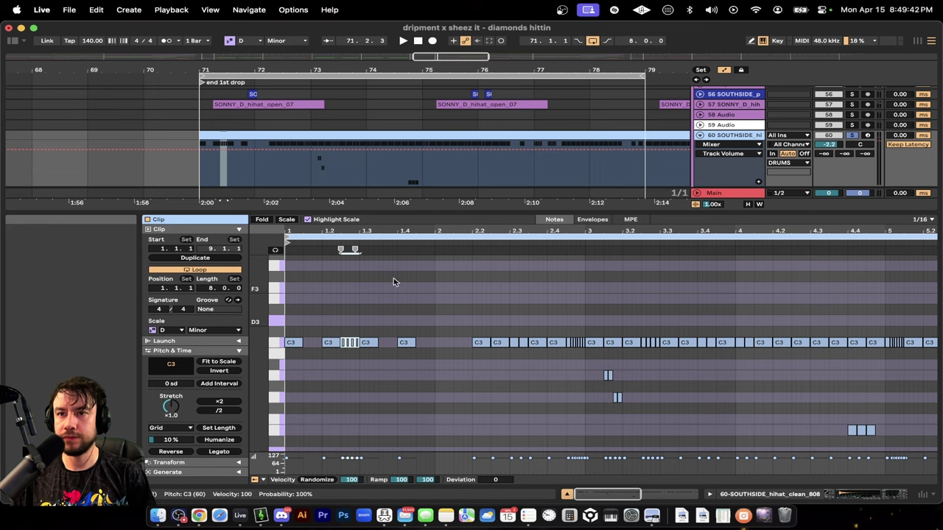
{"action": "key", "text": "super+2"}
{"action": "key", "text": "super+2"}
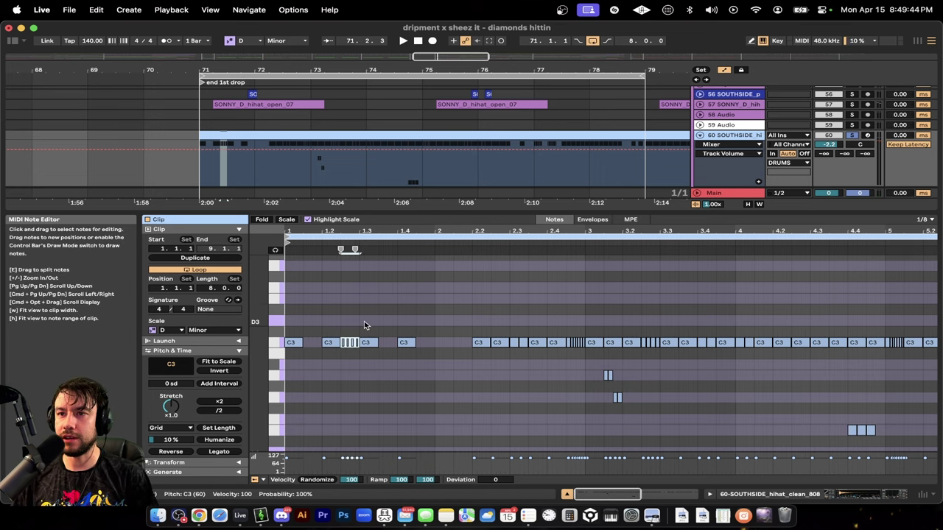
- Play the hi-hat pattern and pick out the pair of short C3 notes at 2.3 and the fast roll before 3.3
{"action": "key", "text": "space"}
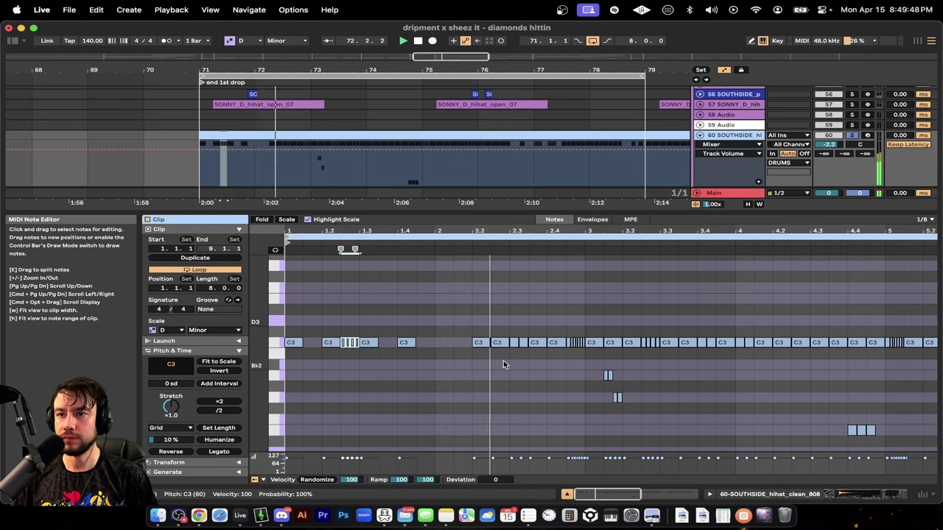
{"action": "left_click", "coordinate": [508, 360]}
{"action": "key", "text": "space"}
{"action": "left_click", "coordinate": [515, 342]}
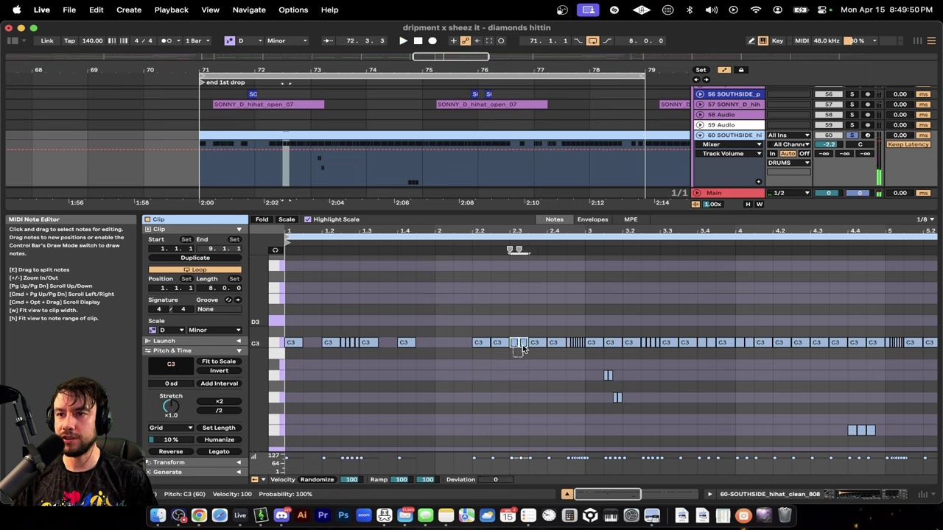
{"action": "key", "text": "space"}
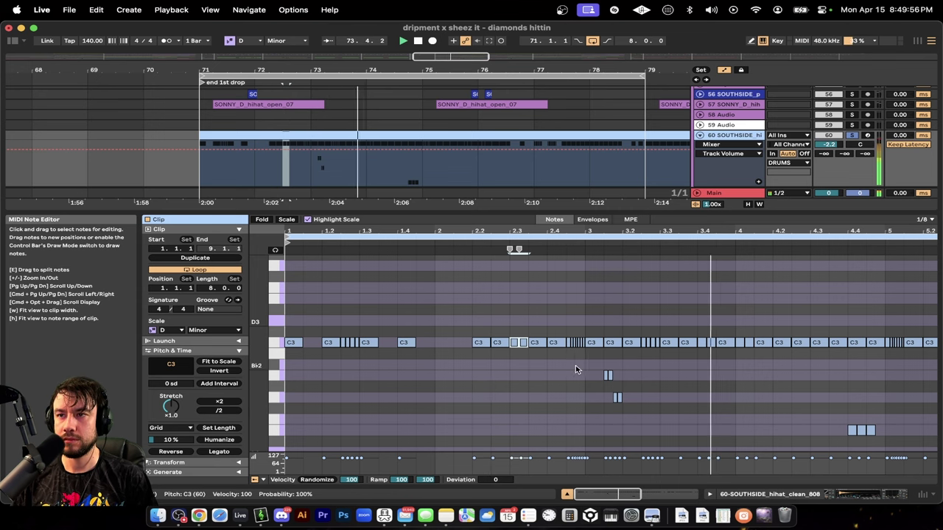
{"action": "left_click", "coordinate": [649, 344]}
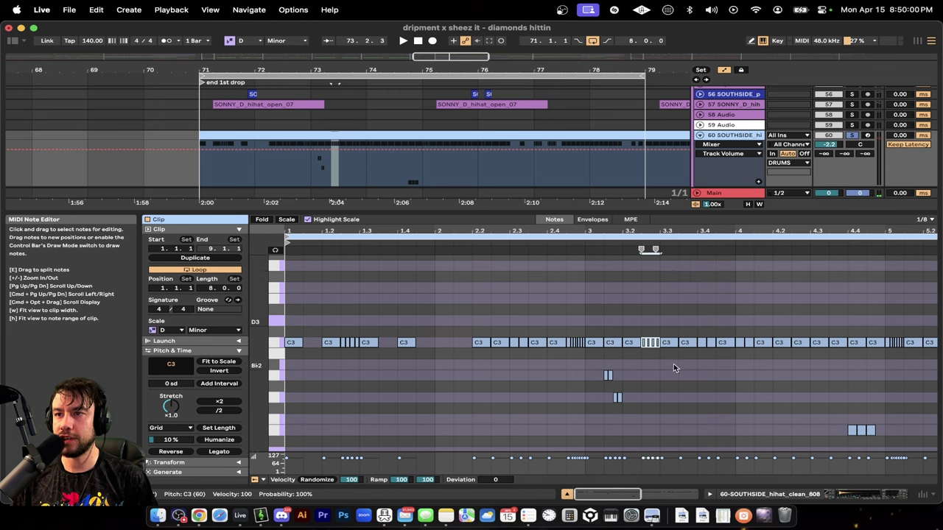
- Select the fast C3 hi-hat roll leading into bar 3 and play the pattern through to it
{"action": "left_click", "coordinate": [574, 343]}
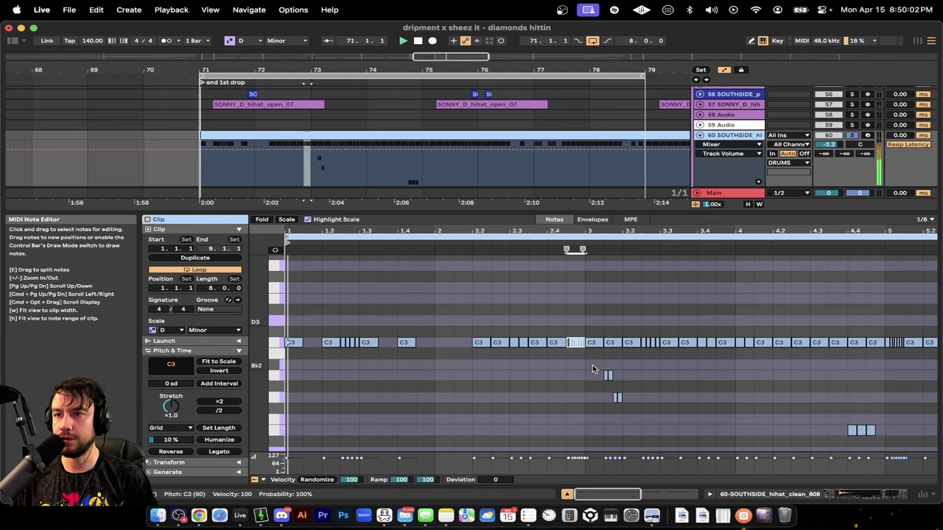
{"action": "key", "text": "space"}
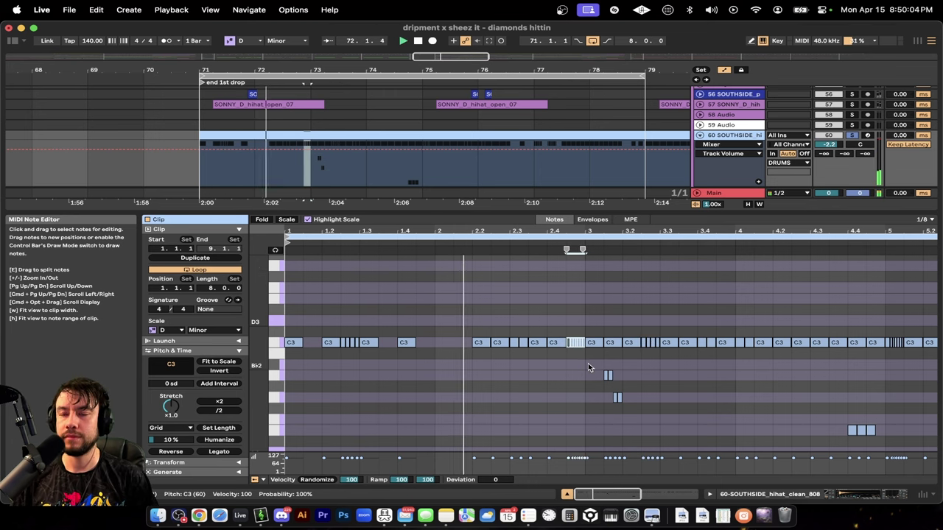
{"action": "left_click", "coordinate": [585, 360]}
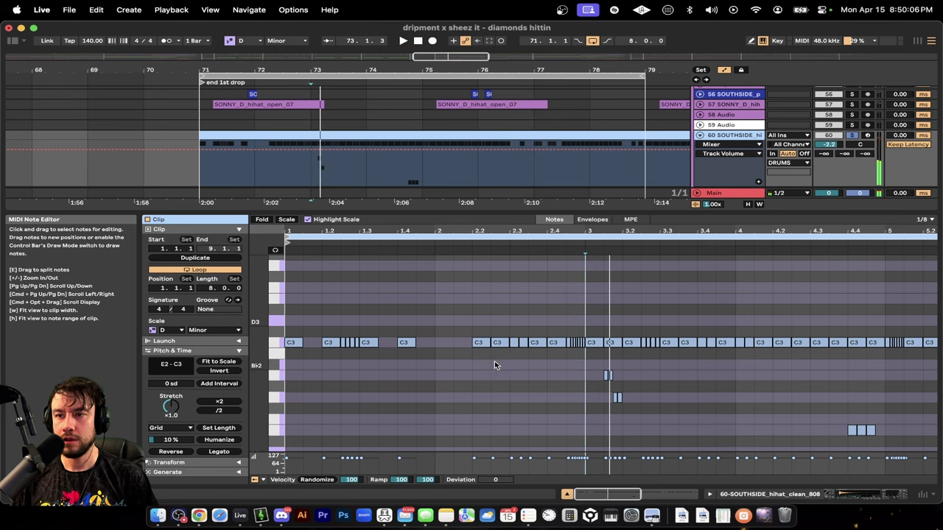
- Switch on draw mode and narrow the note grid to 1/32
{"action": "key", "text": "b"}
{"action": "key", "text": "b"}
{"action": "key", "text": "b"}
{"action": "key", "text": "b"}
{"action": "key", "text": "b"}
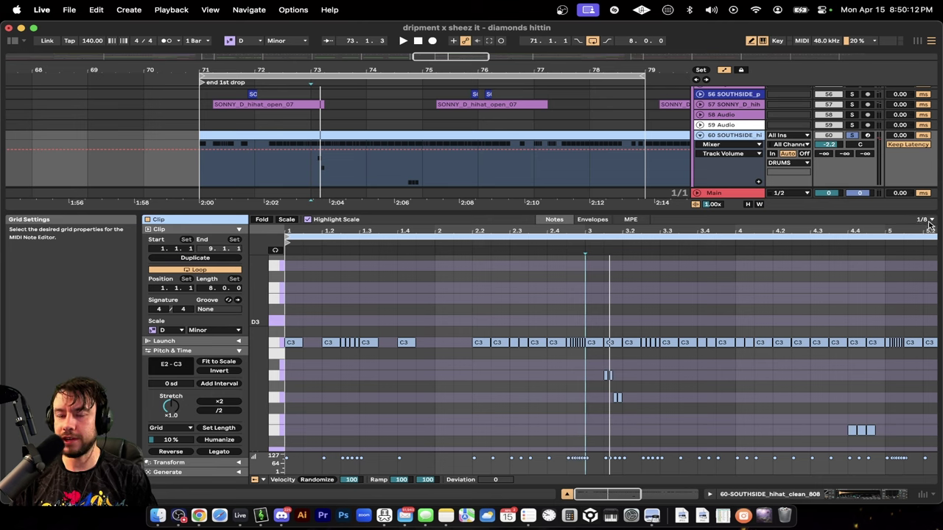
{"action": "key", "text": "super+1"}
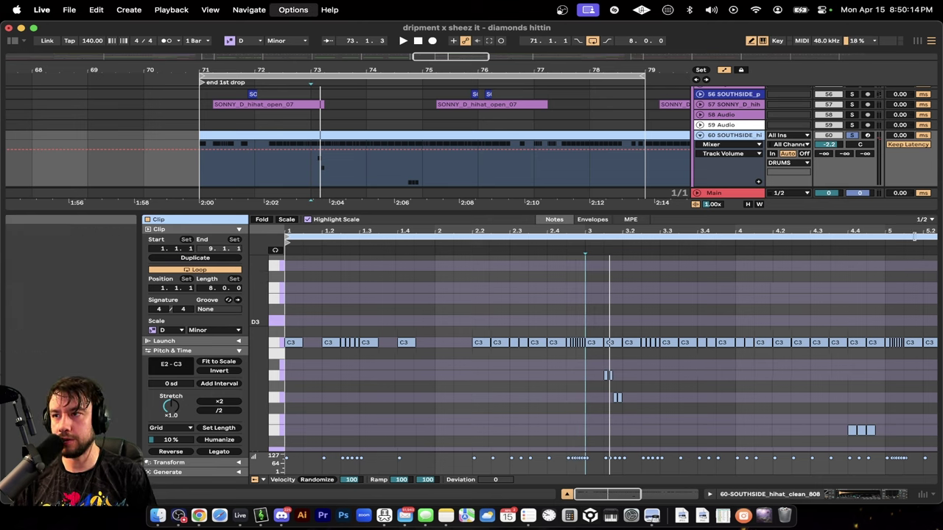
{"action": "key", "text": "super+2"}
{"action": "key", "text": "super+1"}
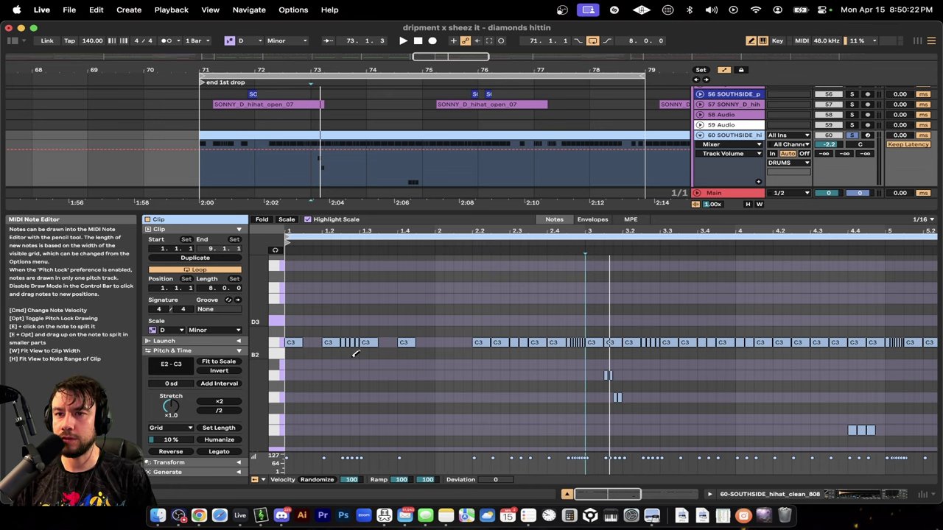
{"action": "key", "text": "super+1"}
{"action": "key", "text": "super+1"}
{"action": "key", "text": "super+1"}
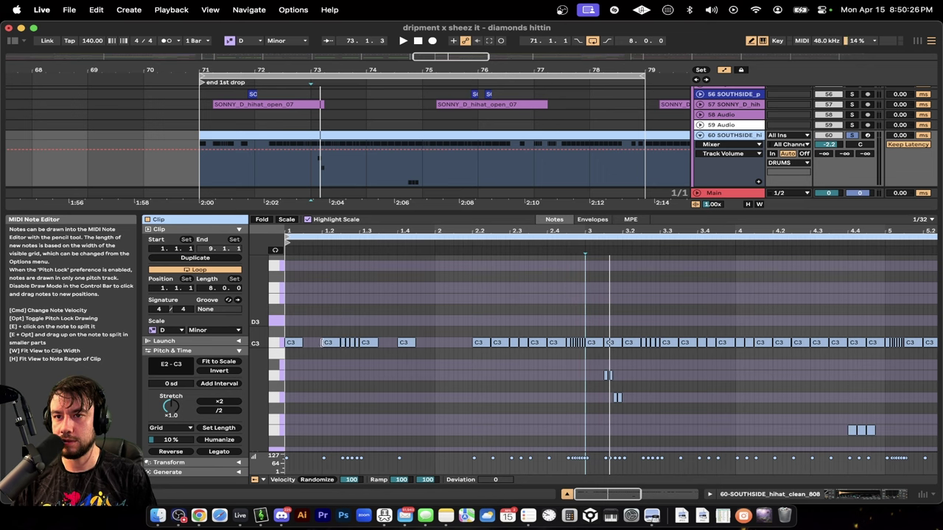
- Try drawing a run of 1/32 C3 notes over the hit at 1.2, play it back and undo it
{"action": "left_click", "coordinate": [326, 342]}
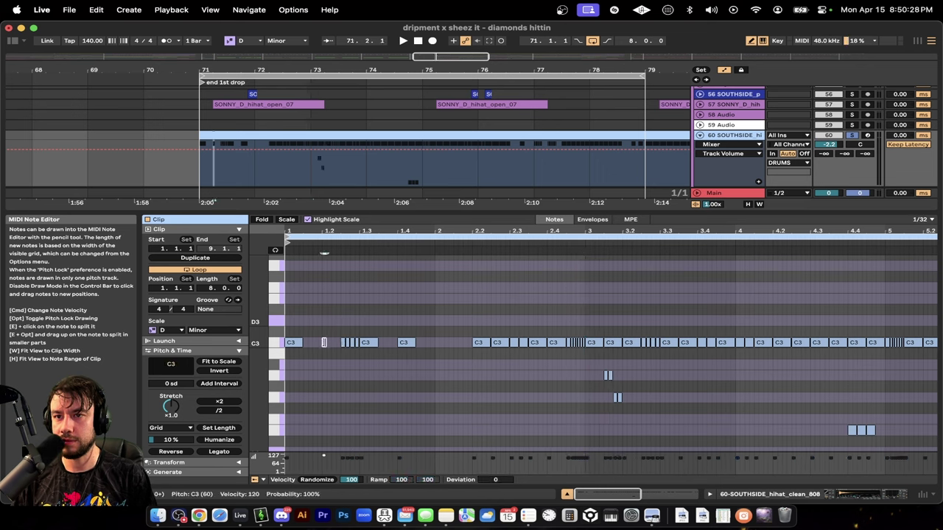
{"action": "left_click", "coordinate": [325, 343]}
{"action": "left_click_drag", "start_coordinate": [325, 342], "coordinate": [334, 342]}
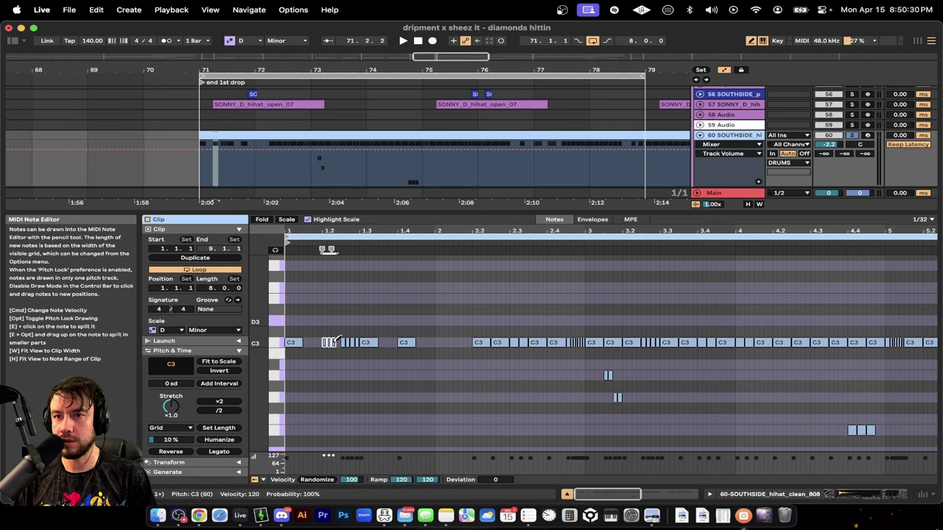
{"action": "key", "text": "space"}
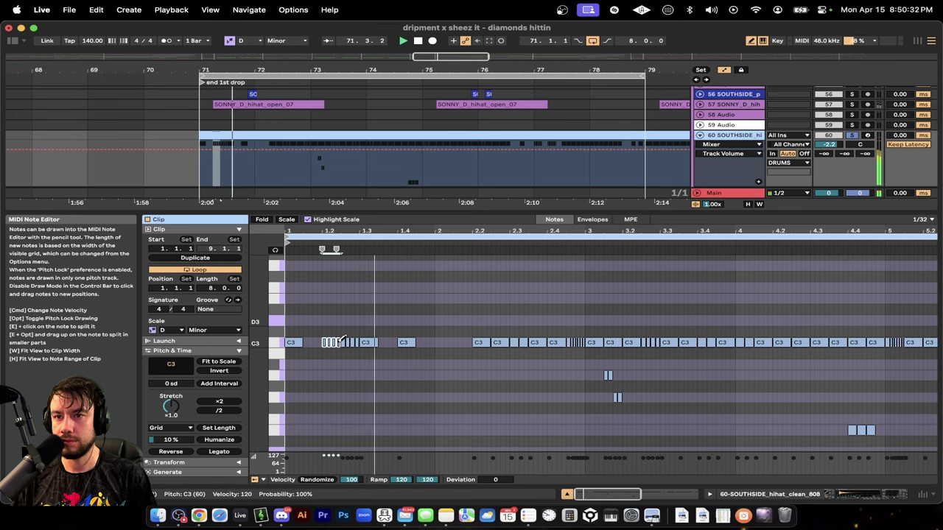
{"action": "key", "text": "space"}
{"action": "key", "text": "super+z"}
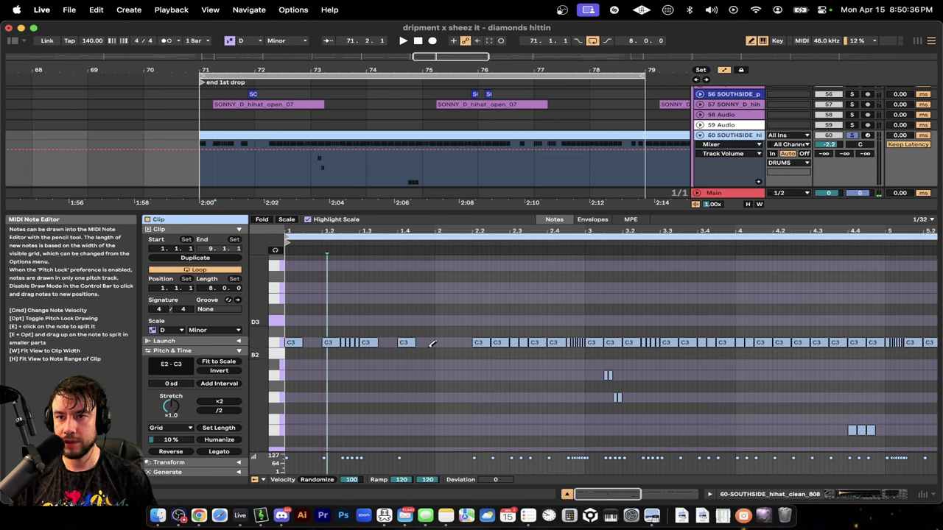
- Highlight the empty gap between the C3 hits at 1.4 and 2.2, play through it and set the note grid to 1/8
{"action": "left_click_drag", "start_coordinate": [416, 354], "coordinate": [462, 366]}
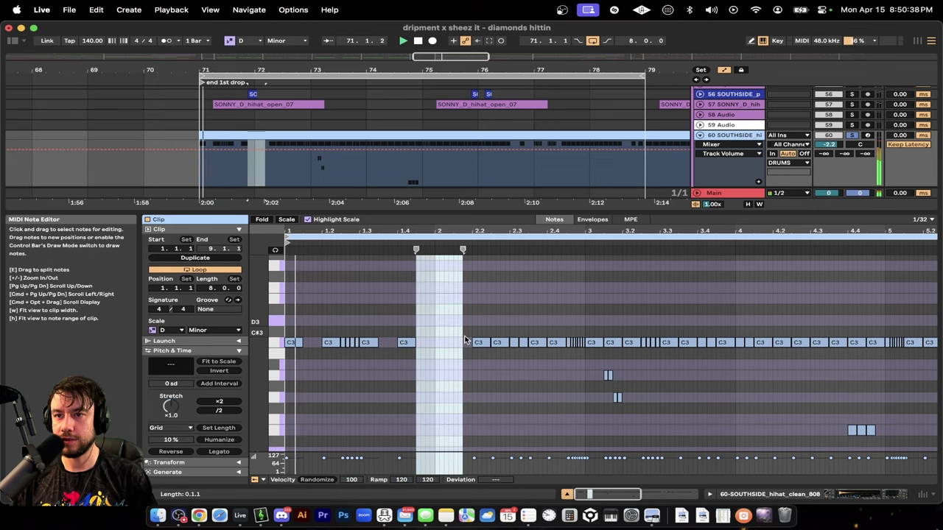
{"action": "key", "text": "space"}
{"action": "left_click", "coordinate": [465, 368]}
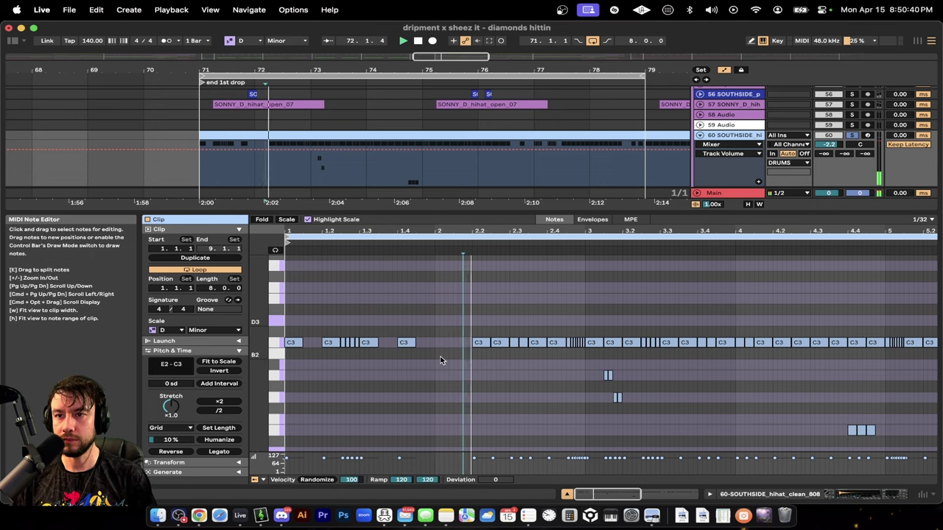
{"action": "key", "text": "space"}
{"action": "key", "text": "super+2"}
{"action": "key", "text": "super+2"}
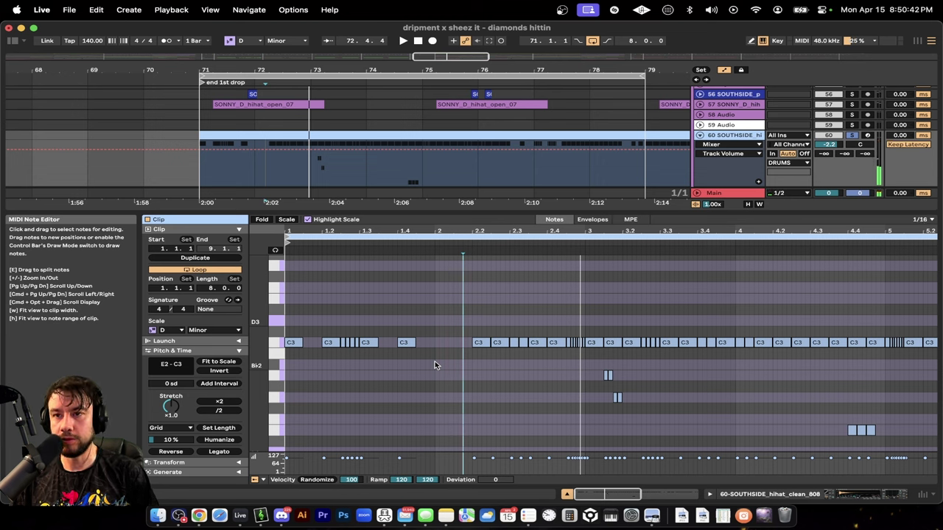
{"action": "key", "text": "space"}
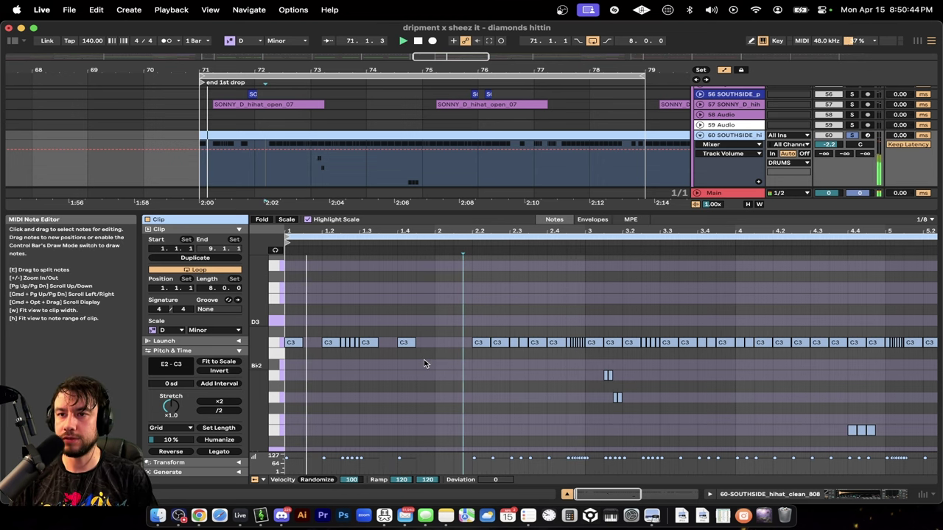
{"action": "key", "text": "space"}
- Try filling the gaps after beats 1.3 and 1.4 with duplicated C3 hits and play the continuous pattern
{"action": "left_click", "coordinate": [411, 344]}
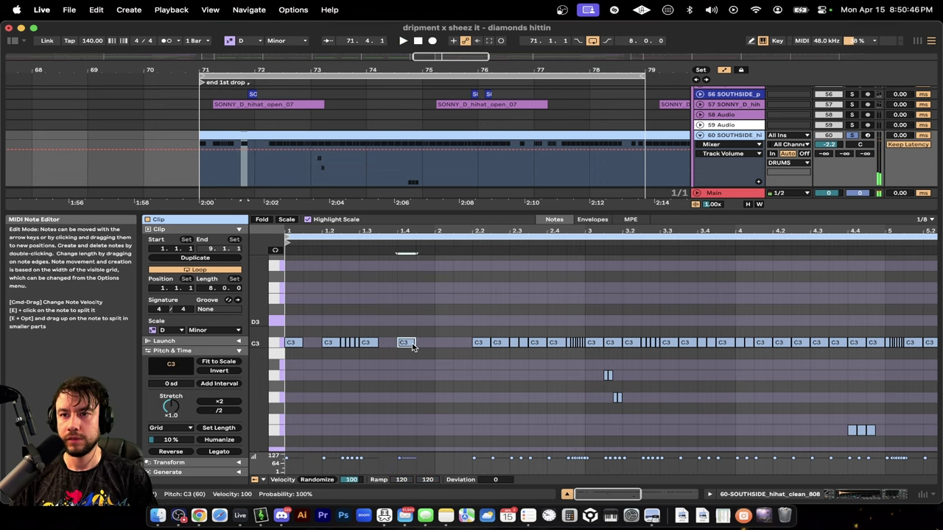
{"action": "key", "text": "super+d"}
{"action": "key", "text": "super+d"}
{"action": "key", "text": "super+d"}
{"action": "left_click", "coordinate": [367, 344]}
{"action": "key", "text": "super+d"}
{"action": "key", "text": "space"}
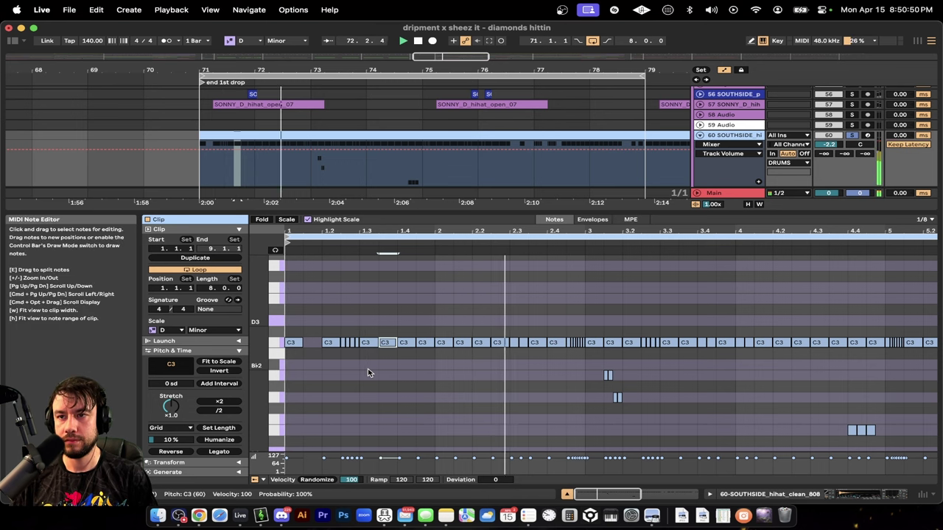
{"action": "key", "text": "space"}
- Undo the duplicated C3 hits in the first two bars
{"action": "key", "text": "super+z"}
{"action": "key", "text": "super+z"}
{"action": "key", "text": "super+z"}
{"action": "key", "text": "super+z"}
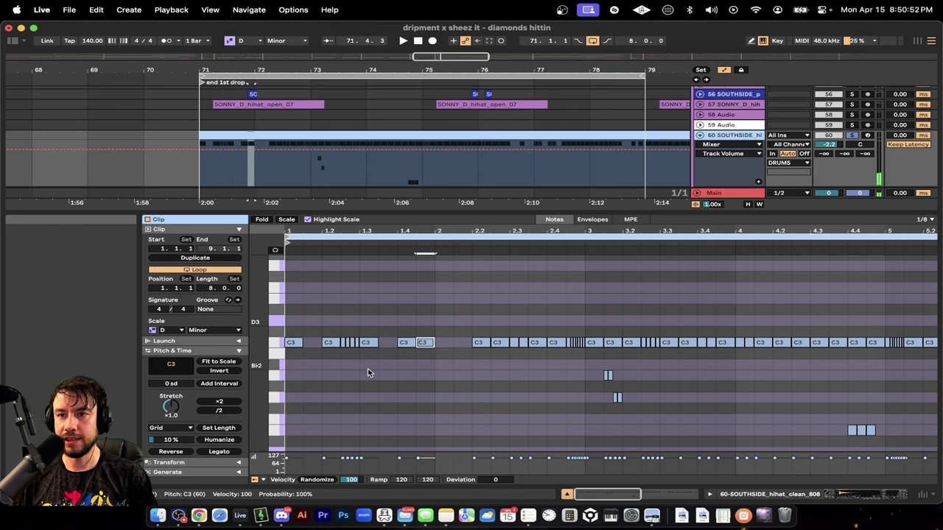
- Play the original hi-hat pattern with its gaps through bar 4 and return to the start of the clip
{"action": "key", "text": "space"}
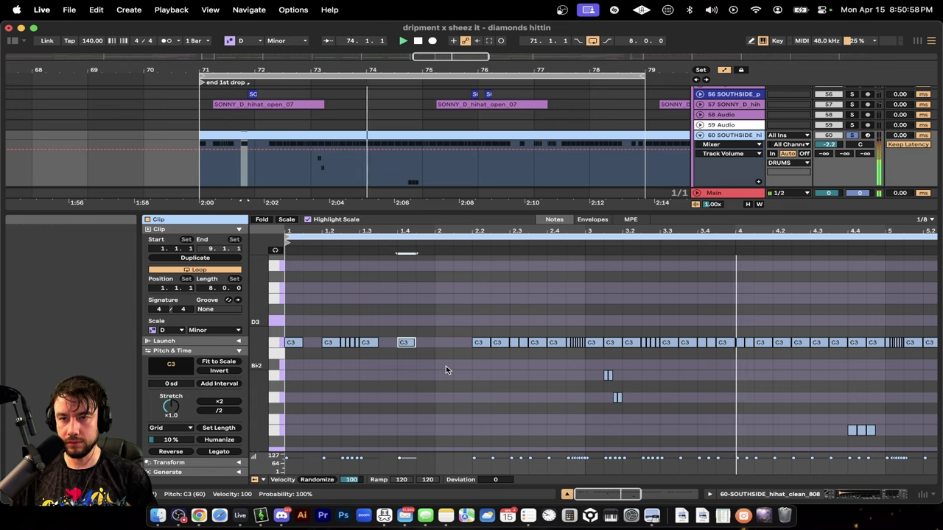
{"action": "scroll", "coordinate": [372, 354], "scroll_direction": "down", "scroll_amount": 3}
{"action": "key", "text": "space"}
{"action": "scroll", "coordinate": [353, 365], "scroll_direction": "up", "scroll_amount": 4}
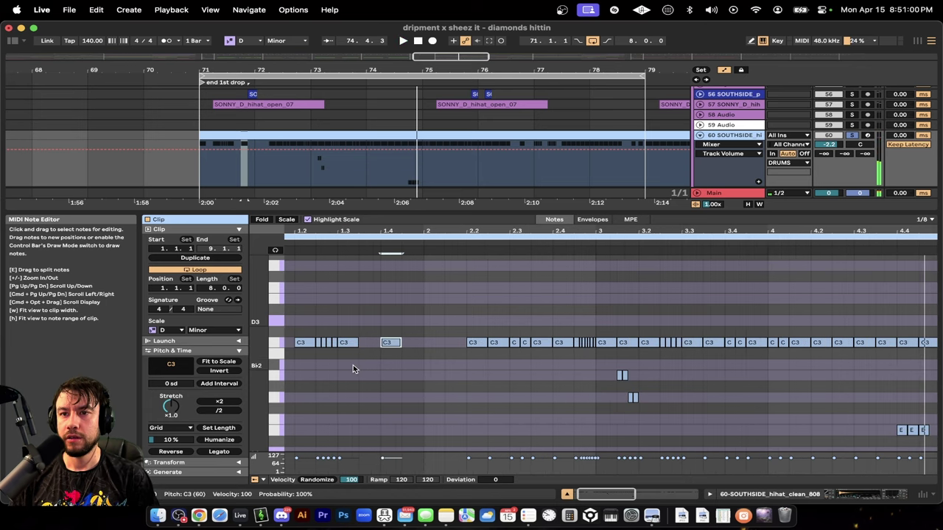
{"action": "scroll", "coordinate": [353, 365], "scroll_direction": "left", "scroll_amount": 1}
{"action": "scroll", "coordinate": [398, 357], "scroll_direction": "left", "scroll_amount": 2}
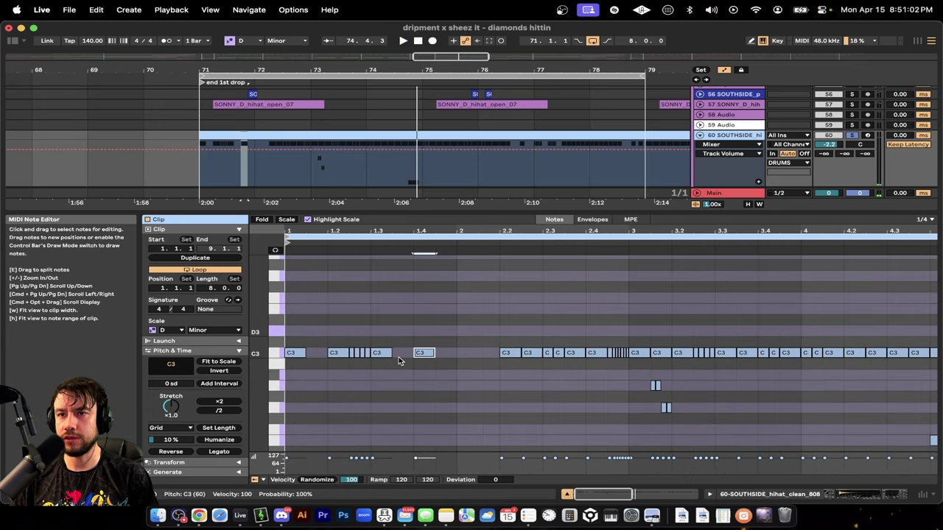
- Pick out the C3 hits at 1, 1.4 and 2.2 and the pitched-down A2 and G2 notes before 3.2
{"action": "left_click", "coordinate": [302, 356]}
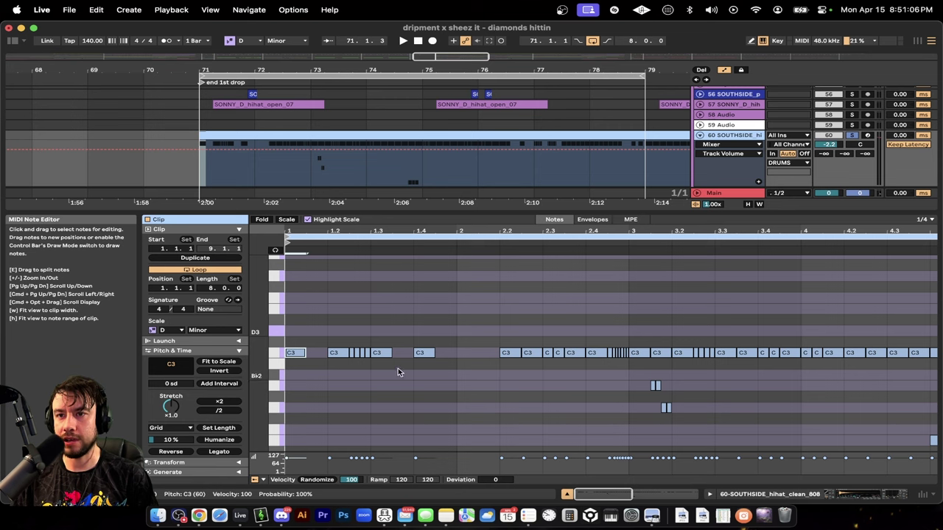
{"action": "left_click", "coordinate": [424, 353]}
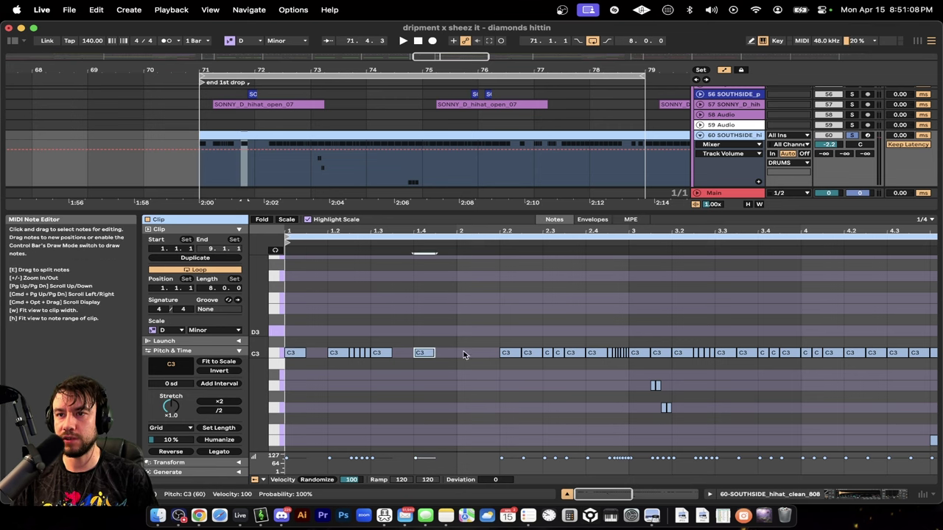
{"action": "left_click", "coordinate": [508, 354]}
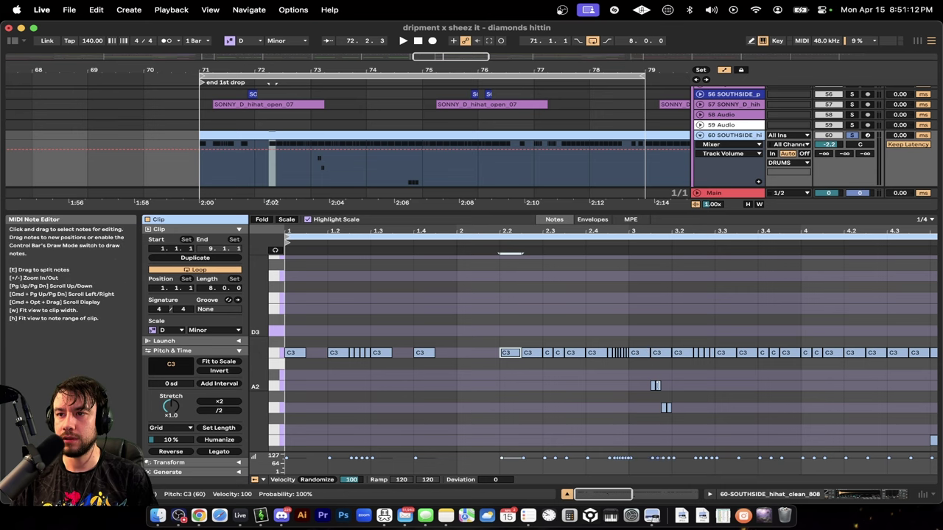
{"action": "left_click", "coordinate": [649, 385]}
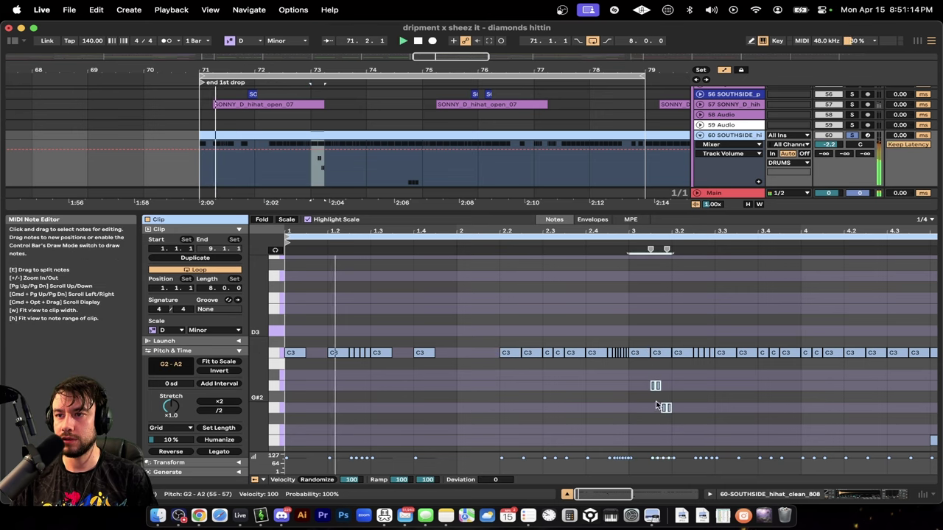
- Check the hi-hat track's devices, reopen its MIDI clip with all eight bars in view and start playback
{"action": "left_click", "coordinate": [846, 498]}
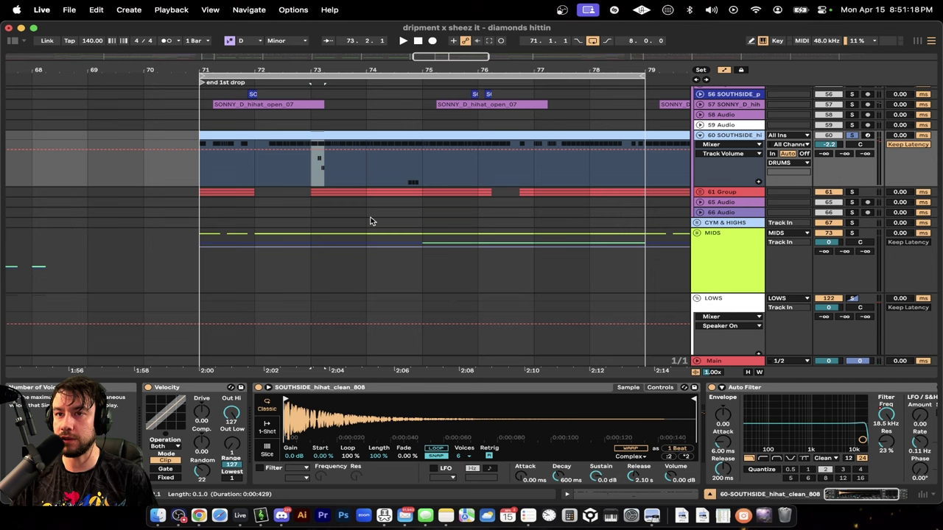
{"action": "scroll", "coordinate": [388, 251], "scroll_direction": "down", "scroll_amount": 3}
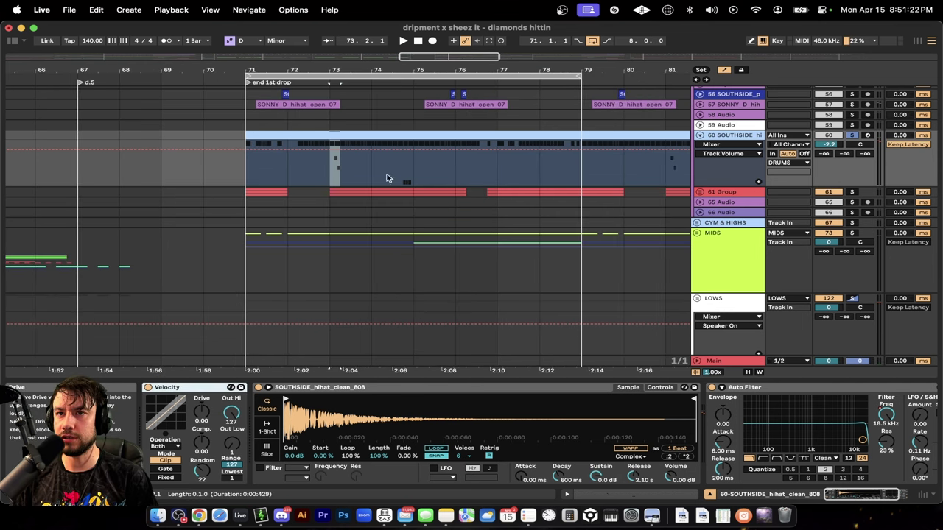
{"action": "double_click", "coordinate": [389, 177]}
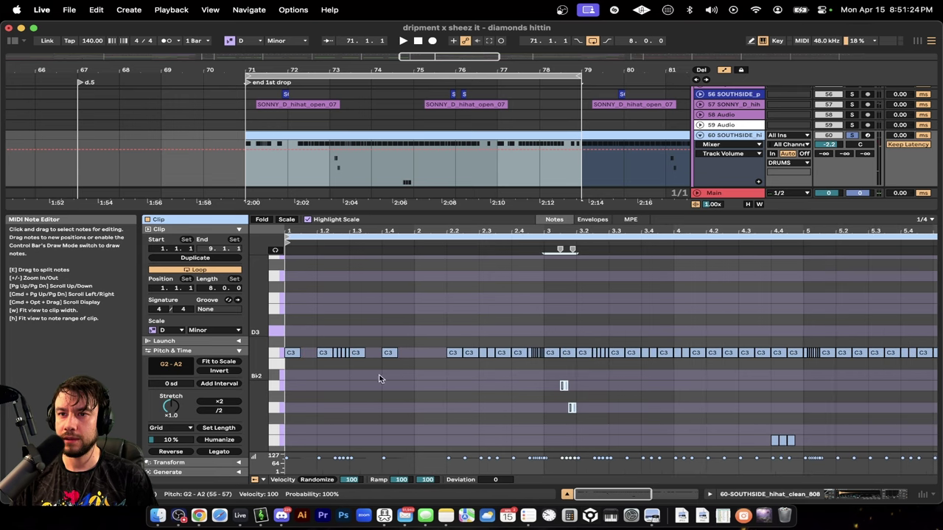
{"action": "key", "text": "w"}
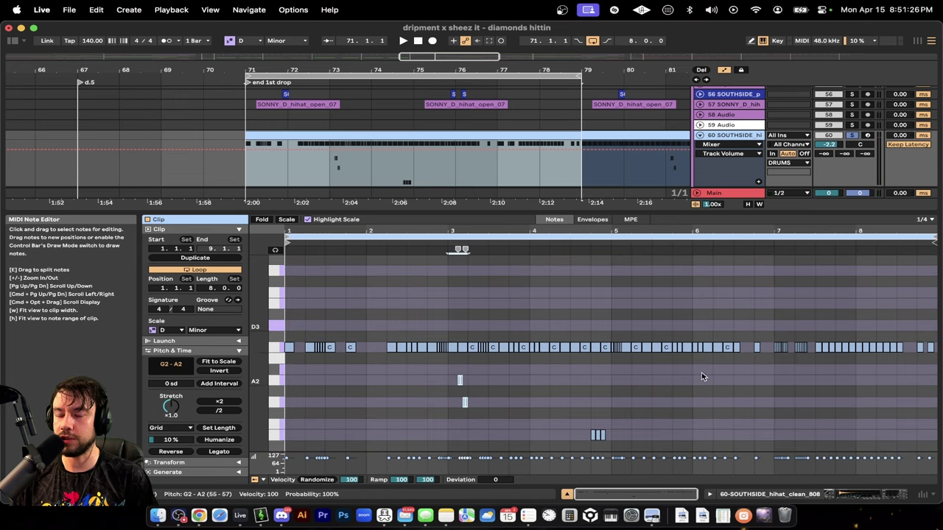
{"action": "key", "text": "space"}
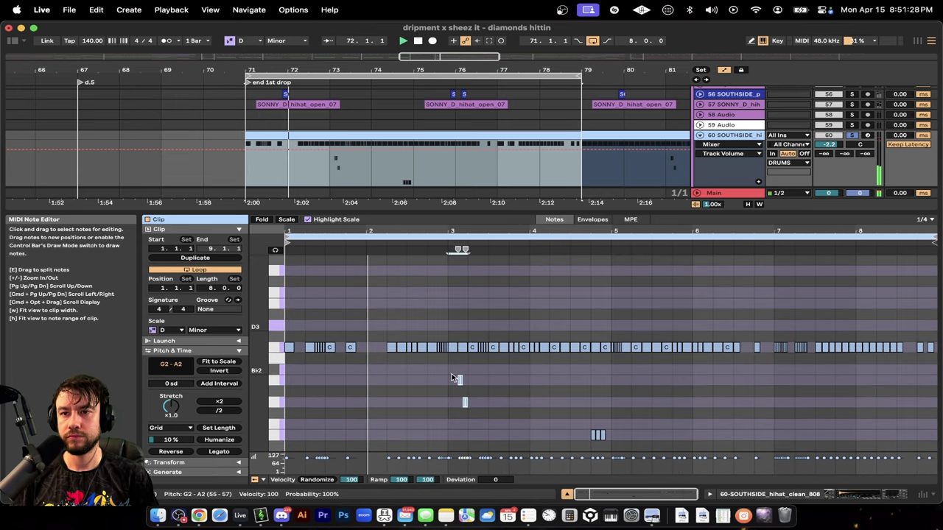
- Inspect the hi-hat device chain from the Velocity device's Random control to the sampler and Auto Filter, and stop playback
{"action": "key", "text": "shift+Tab"}
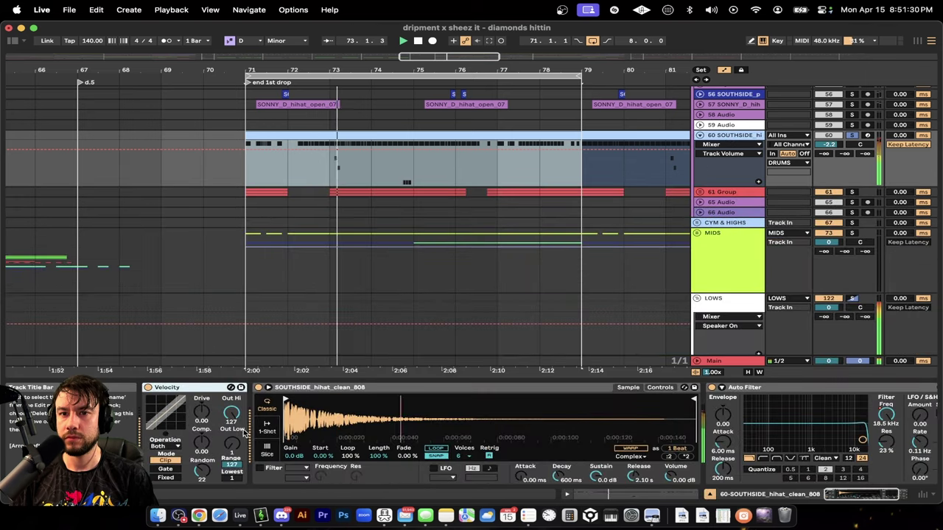
{"action": "left_click", "coordinate": [208, 479]}
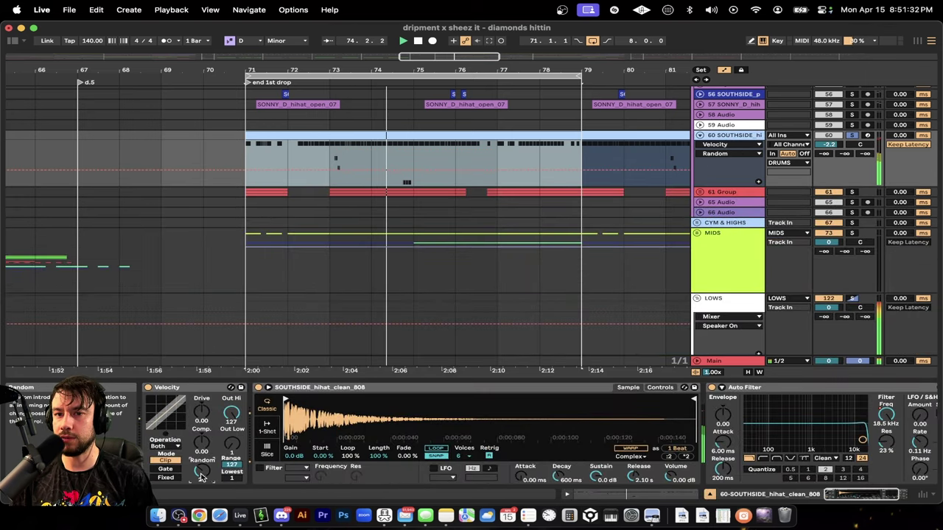
{"action": "scroll", "coordinate": [642, 423], "scroll_direction": "right", "scroll_amount": 3}
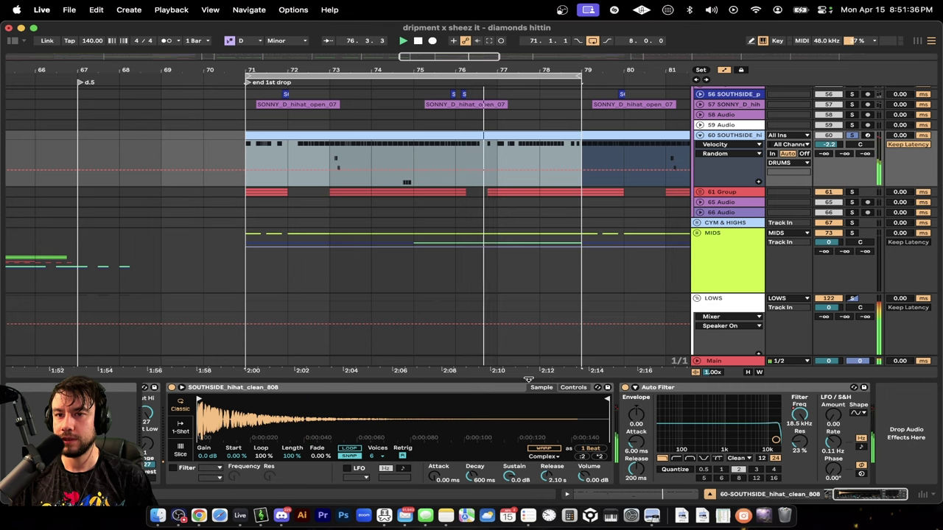
{"action": "scroll", "coordinate": [442, 427], "scroll_direction": "left", "scroll_amount": 3}
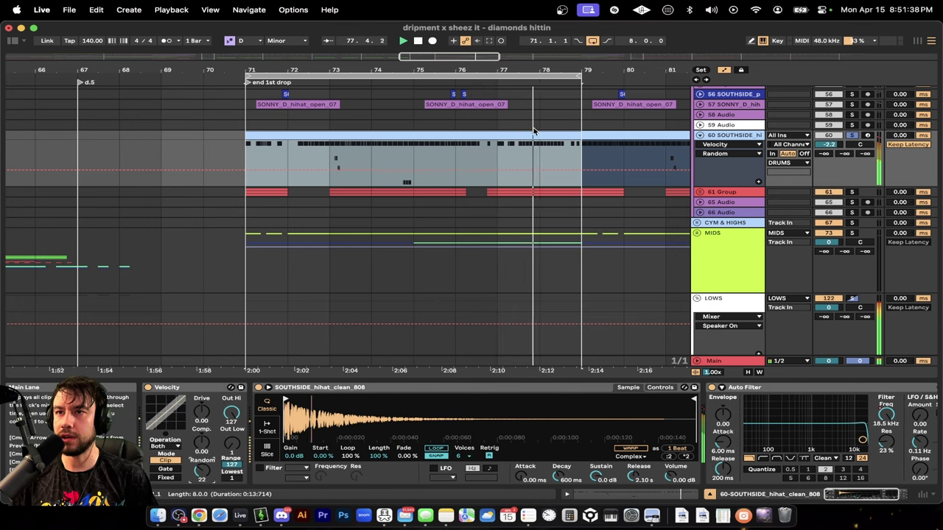
{"action": "scroll", "coordinate": [534, 134], "scroll_direction": "down", "scroll_amount": 5}
{"action": "key", "text": "space"}
{"action": "scroll", "coordinate": [540, 177], "scroll_direction": "right", "scroll_amount": 4}
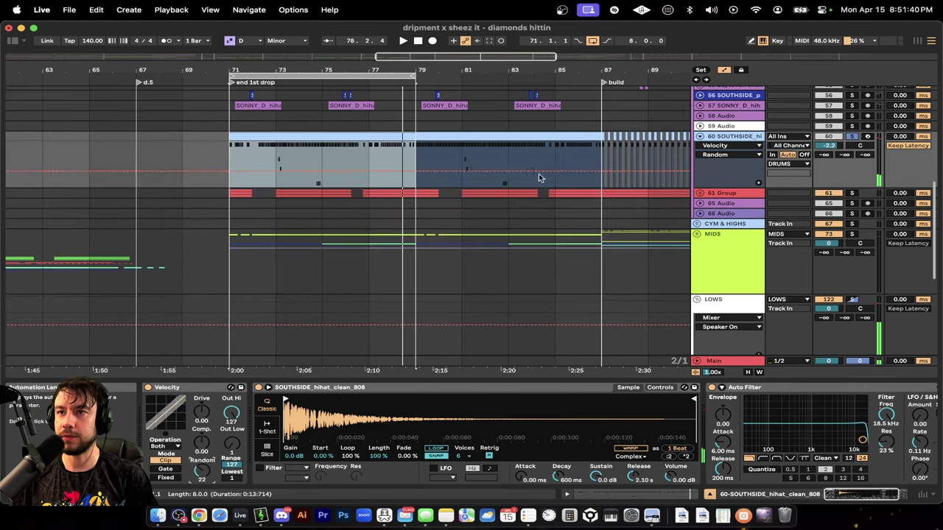
- Open the hi-hat MIDI clip and play through the rolls and gaps in bars 5 to 8
{"action": "double_click", "coordinate": [377, 138]}
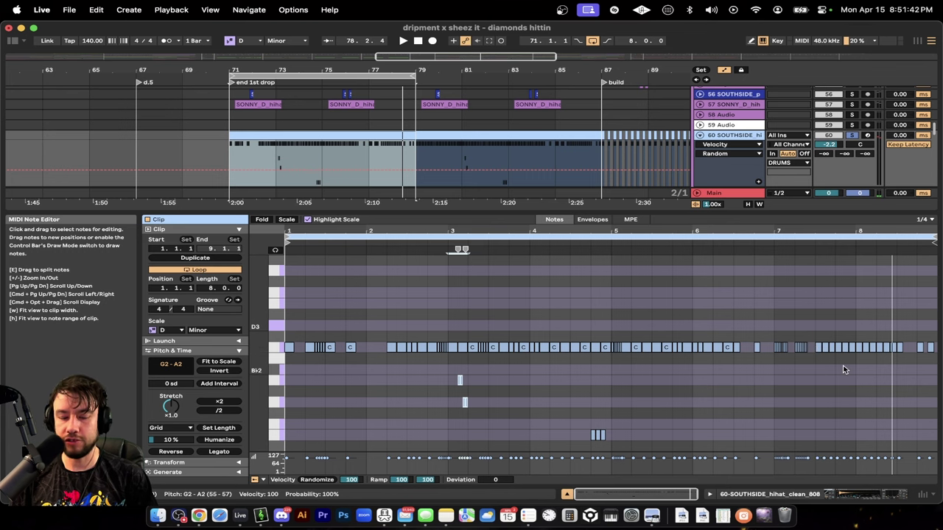
{"action": "scroll", "coordinate": [861, 378], "scroll_direction": "up", "scroll_amount": 4}
{"action": "scroll", "coordinate": [860, 378], "scroll_direction": "down", "scroll_amount": 2}
{"action": "scroll", "coordinate": [861, 378], "scroll_direction": "up", "scroll_amount": 2}
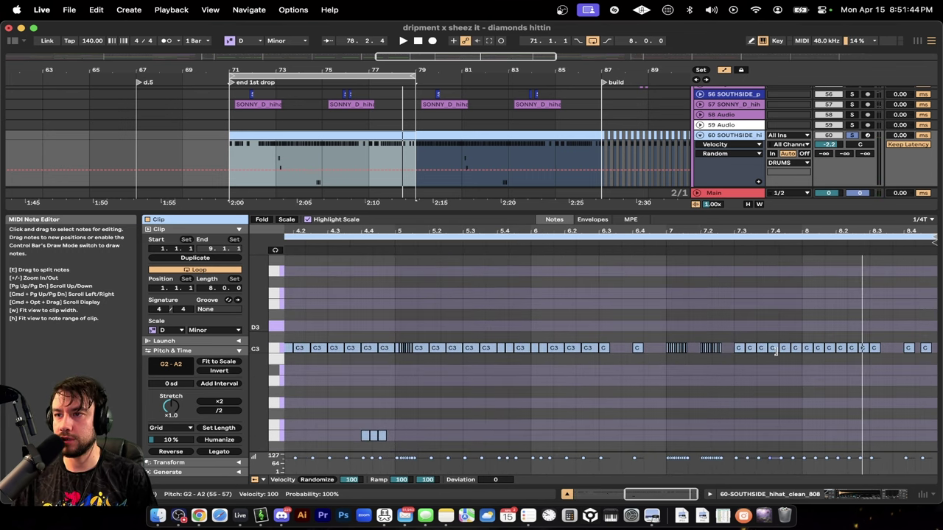
{"action": "scroll", "coordinate": [748, 369], "scroll_direction": "up", "scroll_amount": 1}
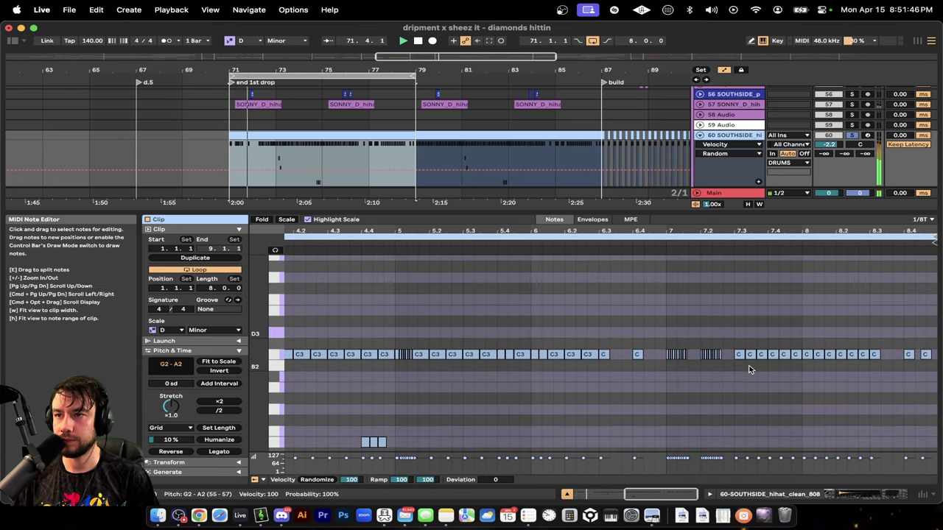
{"action": "left_click", "coordinate": [672, 235]}
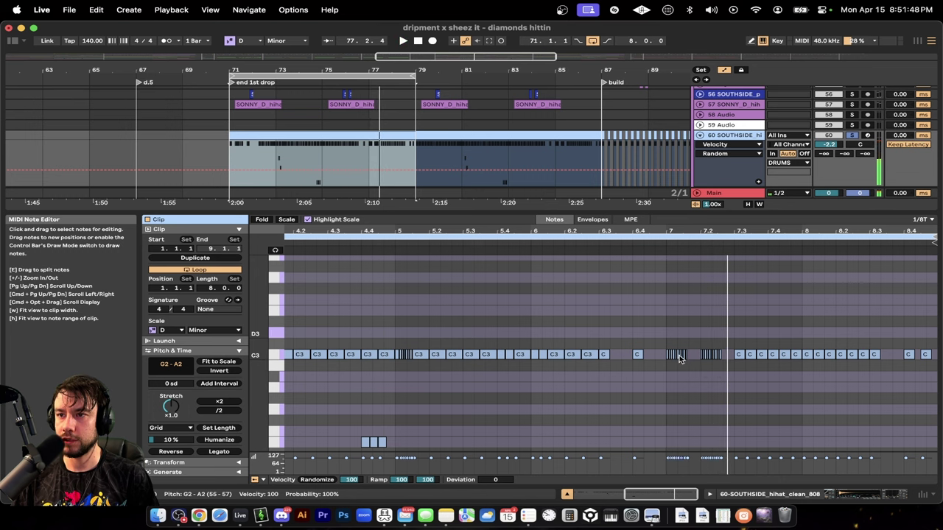
{"action": "left_click", "coordinate": [602, 237]}
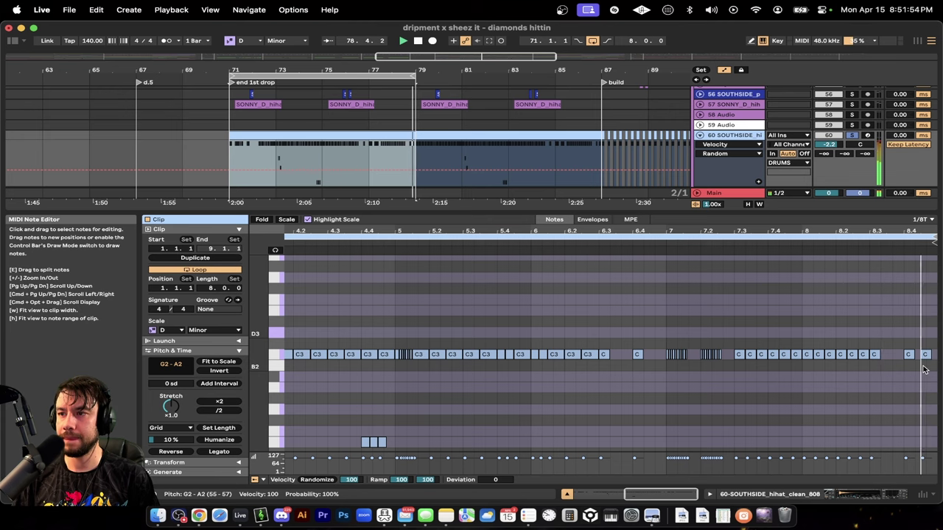
- Show all eight bars of the hi-hat clip and select the C3 hits in its first four bars
{"action": "scroll", "coordinate": [925, 370], "scroll_direction": "down", "scroll_amount": 5}
{"action": "scroll", "coordinate": [678, 392], "scroll_direction": "down", "scroll_amount": 1}
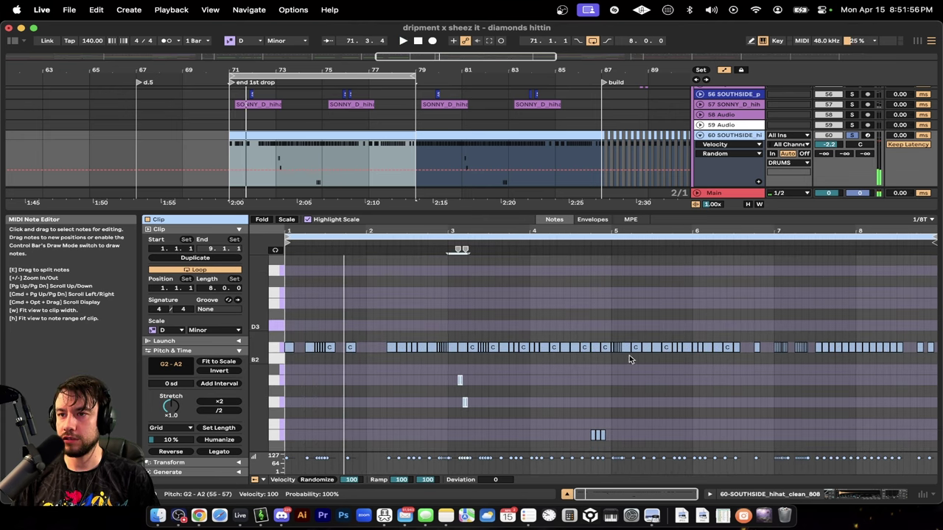
{"action": "left_click_drag", "start_coordinate": [610, 358], "coordinate": [287, 353]}
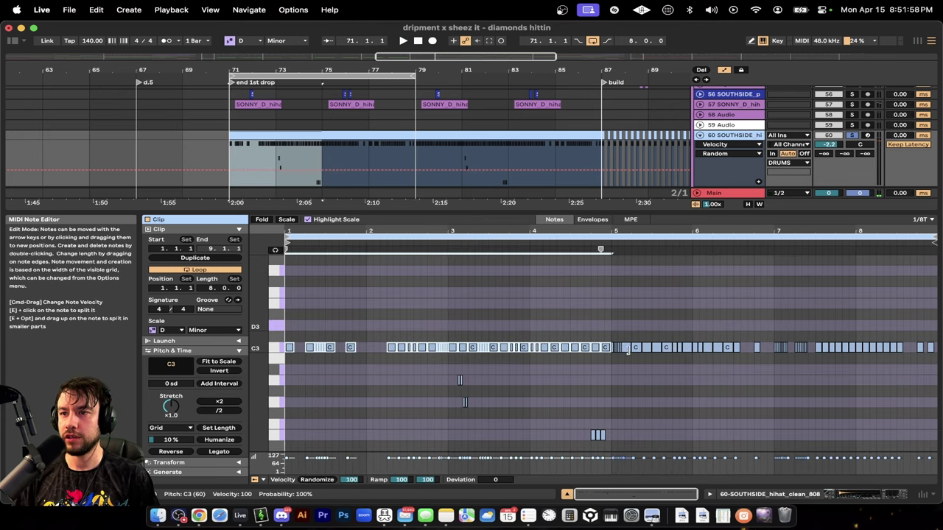
{"action": "left_click_drag", "start_coordinate": [610, 359], "coordinate": [252, 345]}
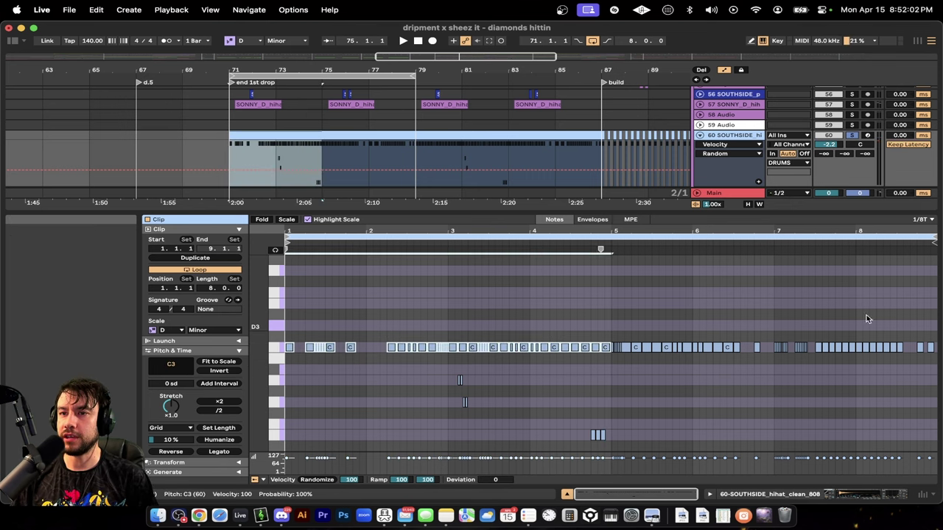
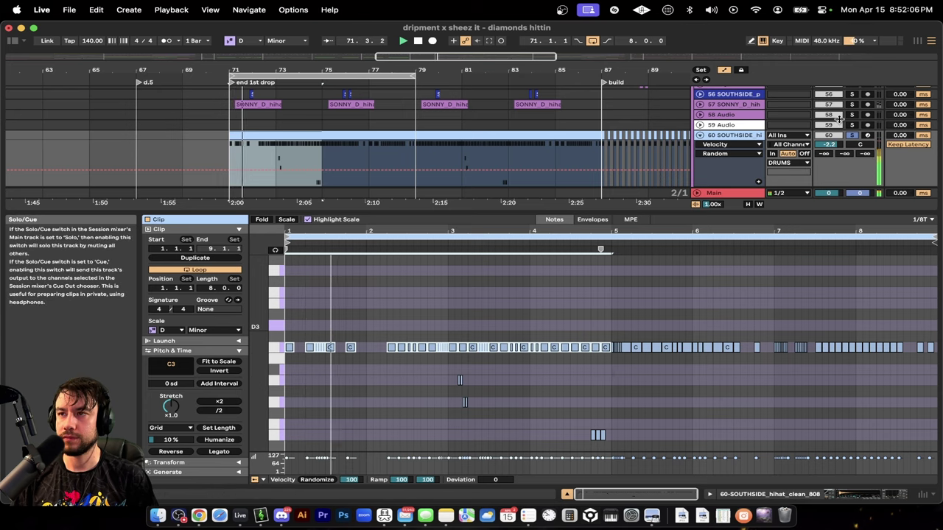
- Close the clip view, take the hi-hat track out of solo and play the drop in the full mix
{"action": "double_click", "coordinate": [598, 213]}
{"action": "scroll", "coordinate": [598, 211], "scroll_direction": "up", "scroll_amount": 5}
{"action": "key", "text": "space"}
{"action": "scroll", "coordinate": [598, 214], "scroll_direction": "up", "scroll_amount": 1}
{"action": "key", "text": "space"}
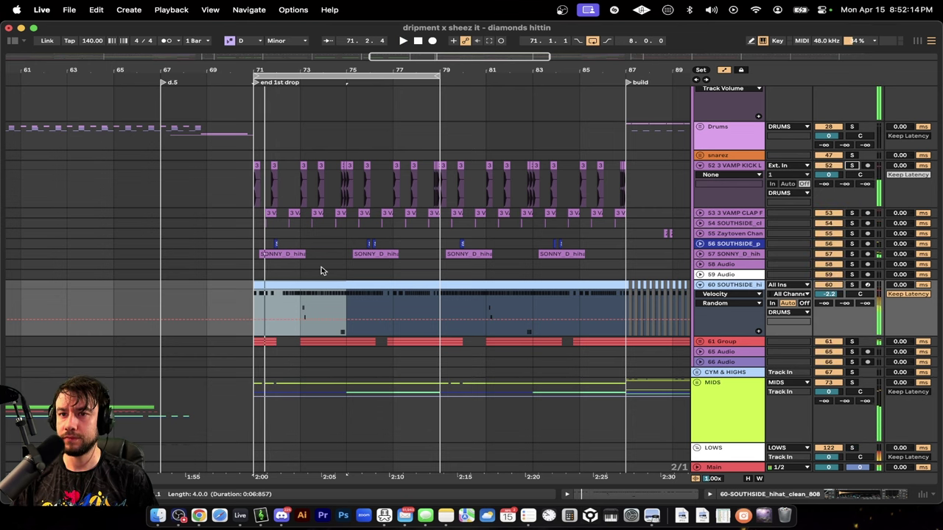
- Mute the MIDS group and play the drop with only the drums and lows
{"action": "scroll", "coordinate": [390, 280], "scroll_direction": "down", "scroll_amount": 5}
{"action": "key", "text": "space"}
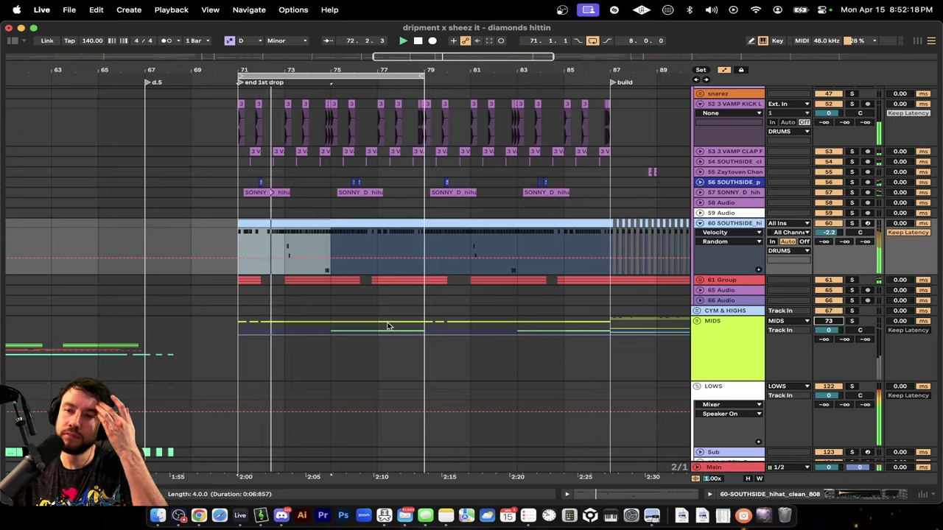
{"action": "scroll", "coordinate": [388, 327], "scroll_direction": "up", "scroll_amount": 10}
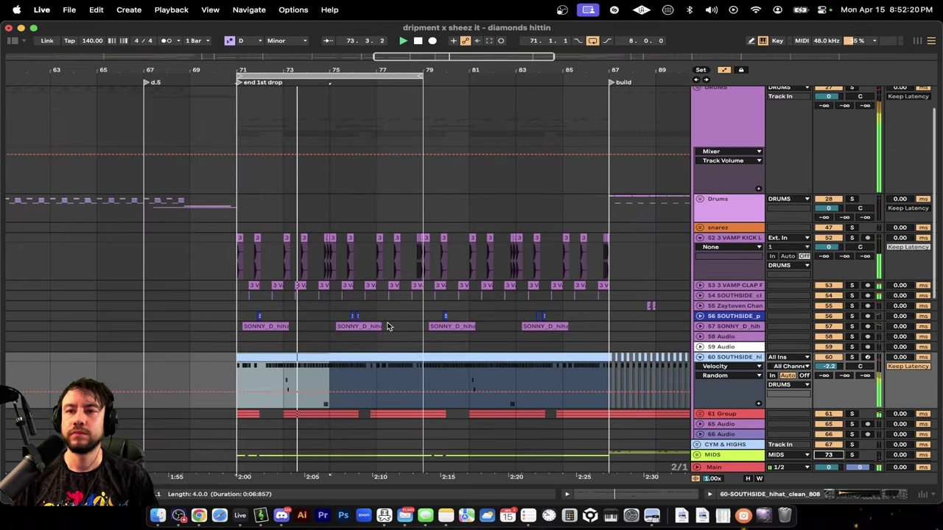
{"action": "scroll", "coordinate": [389, 326], "scroll_direction": "down", "scroll_amount": 12}
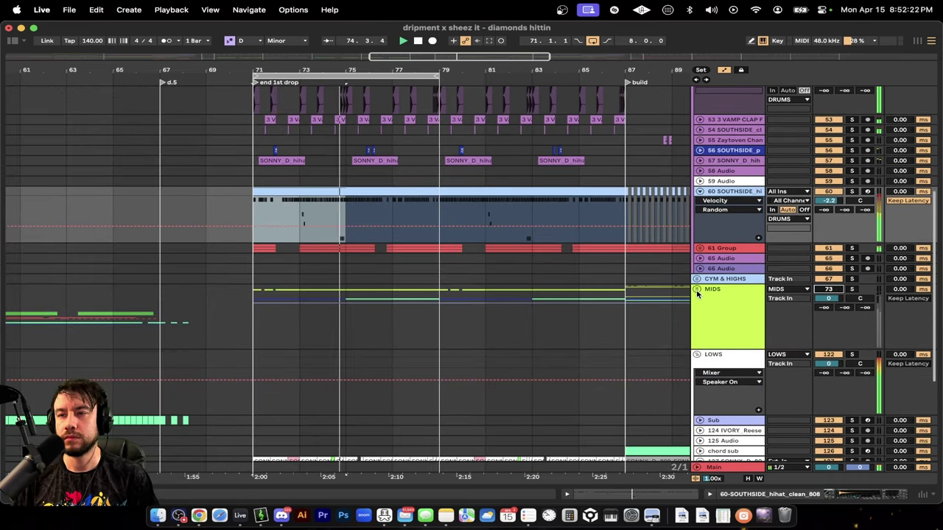
- Expand the 61 Group and unfold its piano 1, brasss and tuba tracks
{"action": "scroll", "coordinate": [692, 295], "scroll_direction": "down", "scroll_amount": 3}
{"action": "left_click", "coordinate": [699, 207]}
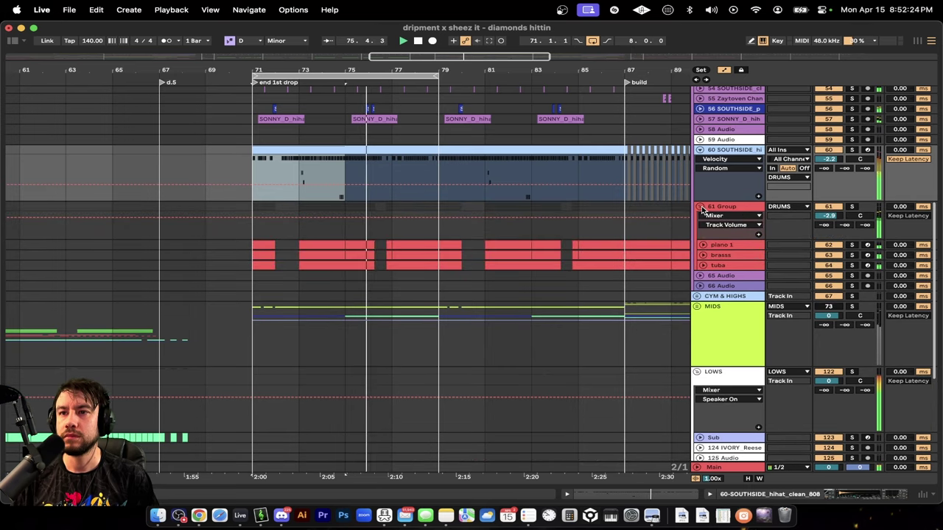
{"action": "left_click", "coordinate": [703, 265]}
{"action": "left_click", "coordinate": [703, 255]}
{"action": "left_click", "coordinate": [703, 244]}
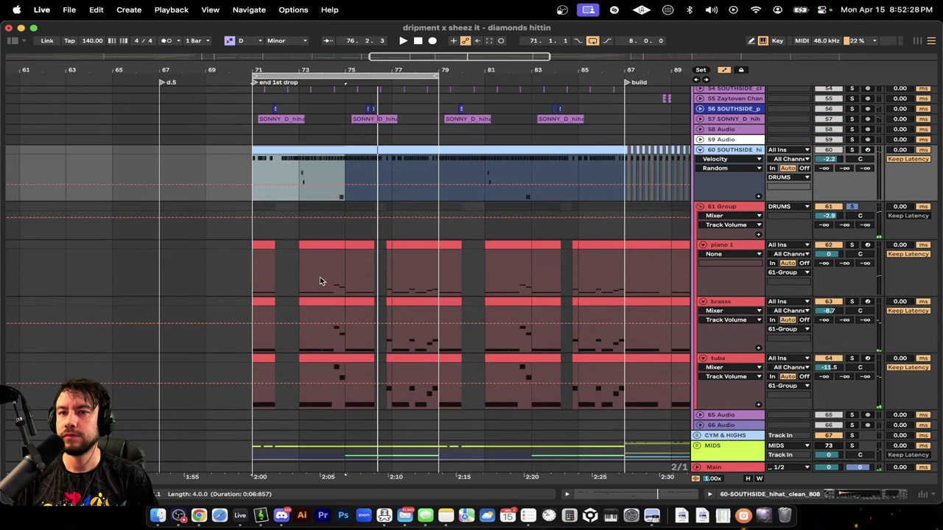
- Solo the 61 Group, inspect the D1 note in the first piano 1 clip and play the layered parts from bar 71
{"action": "left_click", "coordinate": [256, 275]}
{"action": "double_click", "coordinate": [258, 246]}
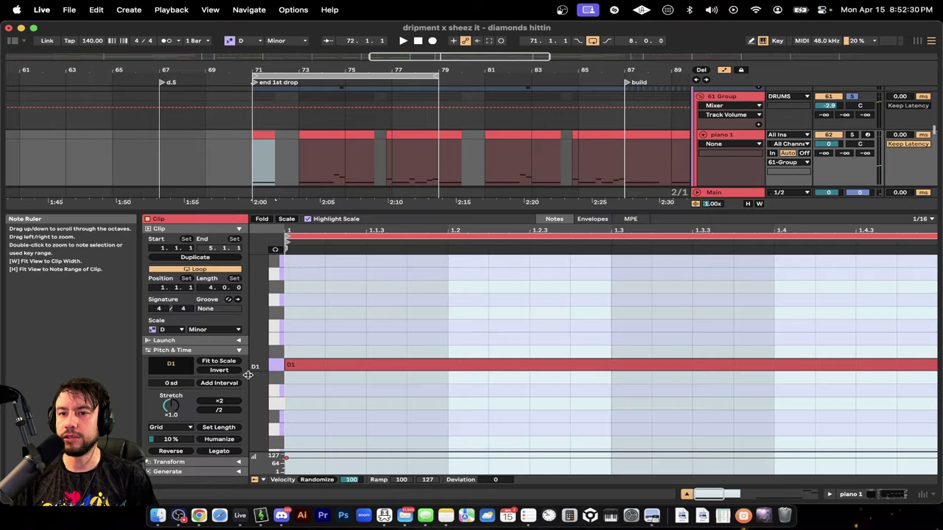
{"action": "key", "text": "super+alt+l"}
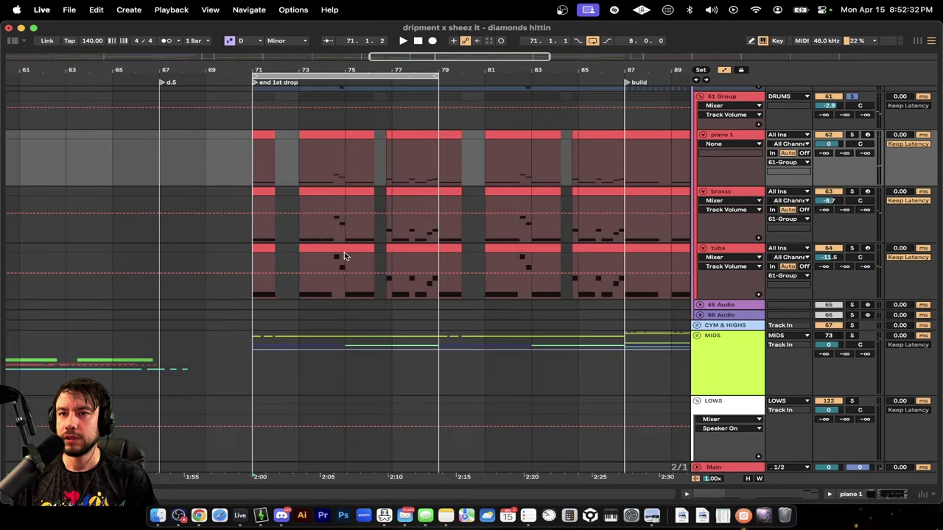
{"action": "scroll", "coordinate": [348, 257], "scroll_direction": "up", "scroll_amount": 5}
{"action": "scroll", "coordinate": [360, 258], "scroll_direction": "down", "scroll_amount": 3}
{"action": "key", "text": "space"}
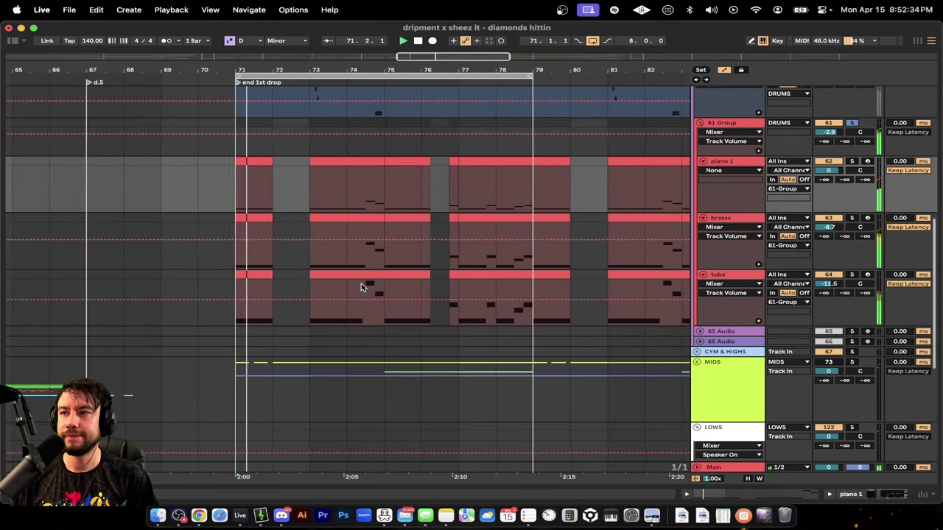
- Take the 61 Group out of solo and play its piano, brass and tuba layers against the drums and lows through bar 78
{"action": "scroll", "coordinate": [361, 282], "scroll_direction": "right", "scroll_amount": 1}
{"action": "scroll", "coordinate": [361, 282], "scroll_direction": "up", "scroll_amount": 1}
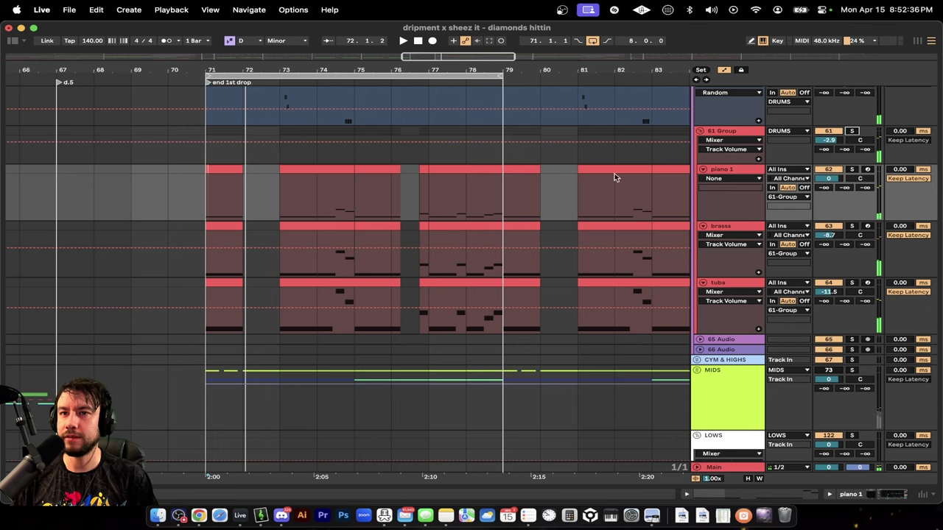
{"action": "scroll", "coordinate": [282, 265], "scroll_direction": "up", "scroll_amount": 3}
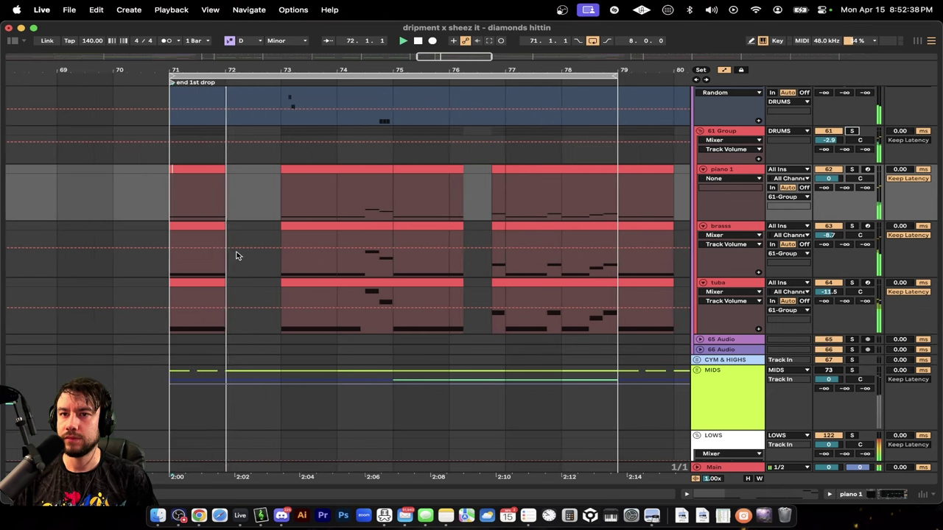
{"action": "scroll", "coordinate": [287, 261], "scroll_direction": "right", "scroll_amount": 1}
{"action": "scroll", "coordinate": [287, 261], "scroll_direction": "up", "scroll_amount": 1}
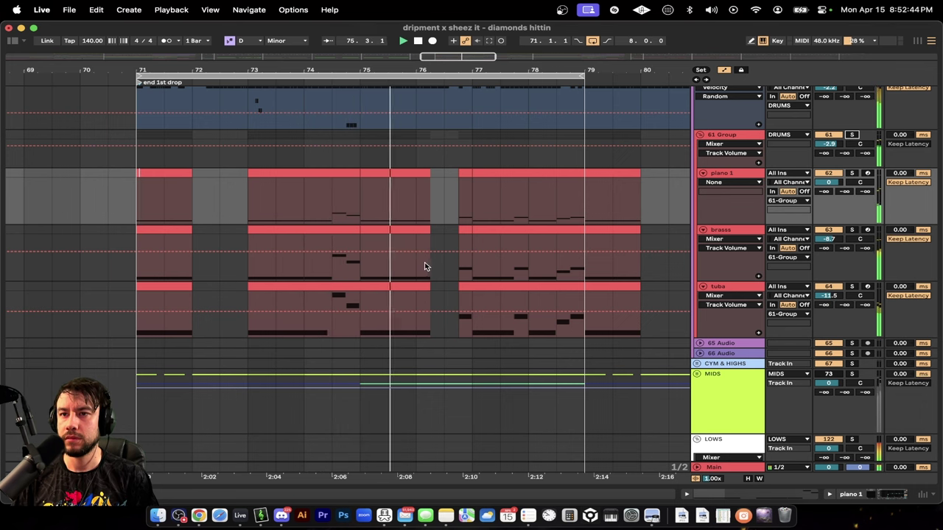
{"action": "scroll", "coordinate": [448, 270], "scroll_direction": "right", "scroll_amount": 4}
{"action": "scroll", "coordinate": [449, 269], "scroll_direction": "down", "scroll_amount": 1}
{"action": "scroll", "coordinate": [385, 255], "scroll_direction": "down", "scroll_amount": 5}
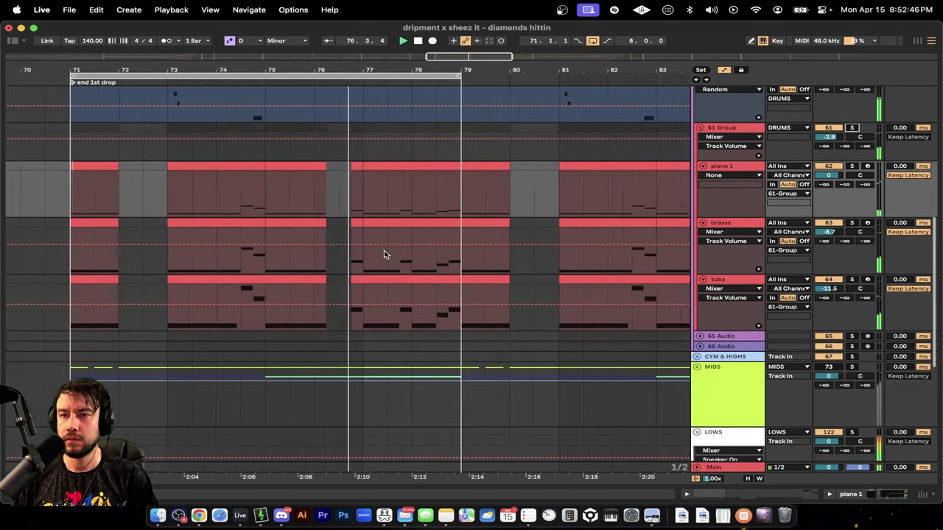
{"action": "scroll", "coordinate": [479, 335], "scroll_direction": "down", "scroll_amount": 8}
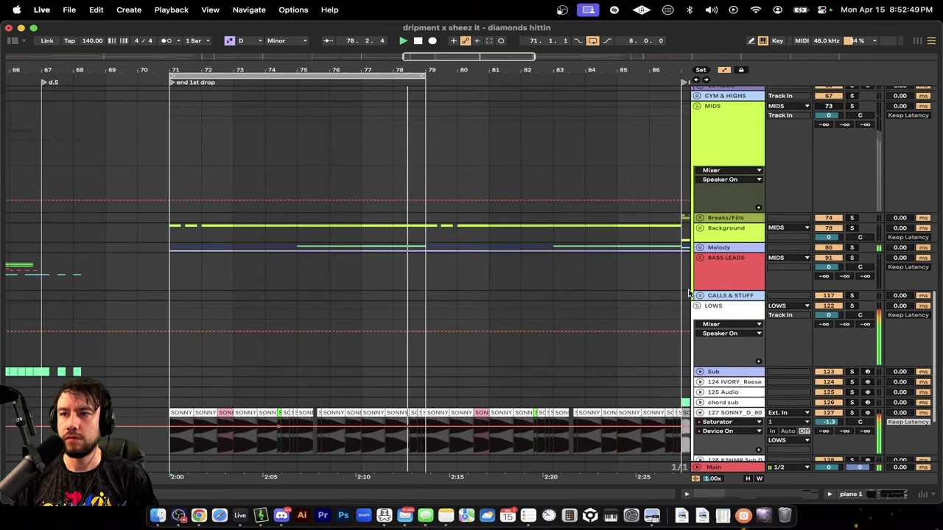
- Turn the MIDS group back on and expand its Melody group and the first saw hits track
{"action": "left_click", "coordinate": [700, 248]}
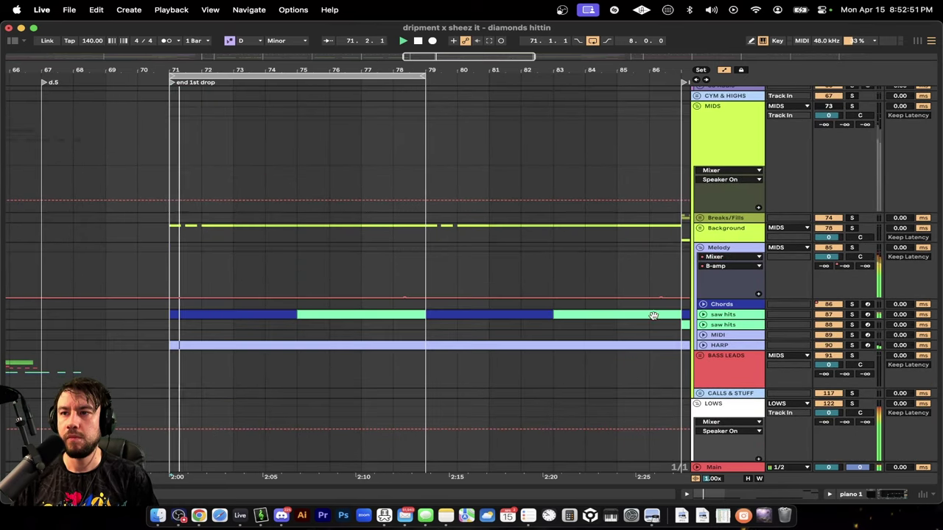
{"action": "left_click", "coordinate": [702, 316]}
{"action": "scroll", "coordinate": [768, 315], "scroll_direction": "down", "scroll_amount": 2}
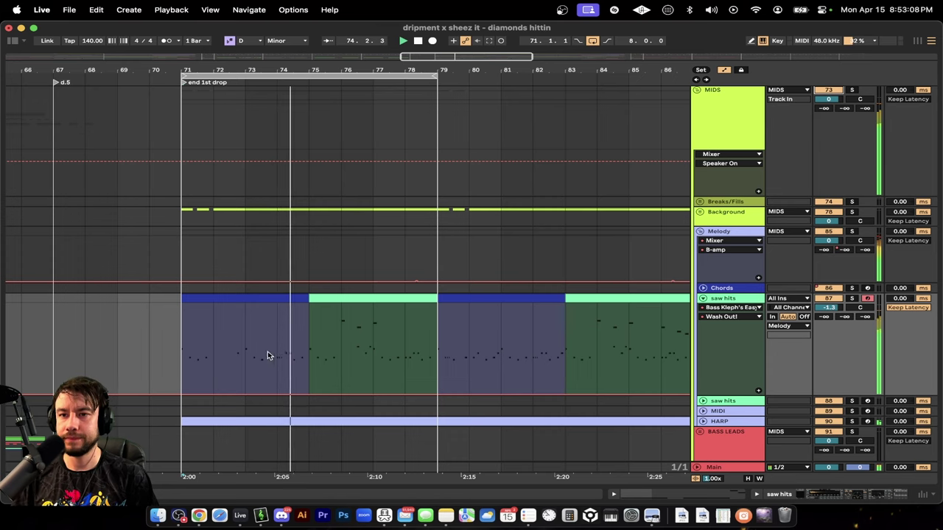
- Open the first saw hits clip at bar 71 and play through its melody notes
{"action": "scroll", "coordinate": [261, 354], "scroll_direction": "down", "scroll_amount": 3}
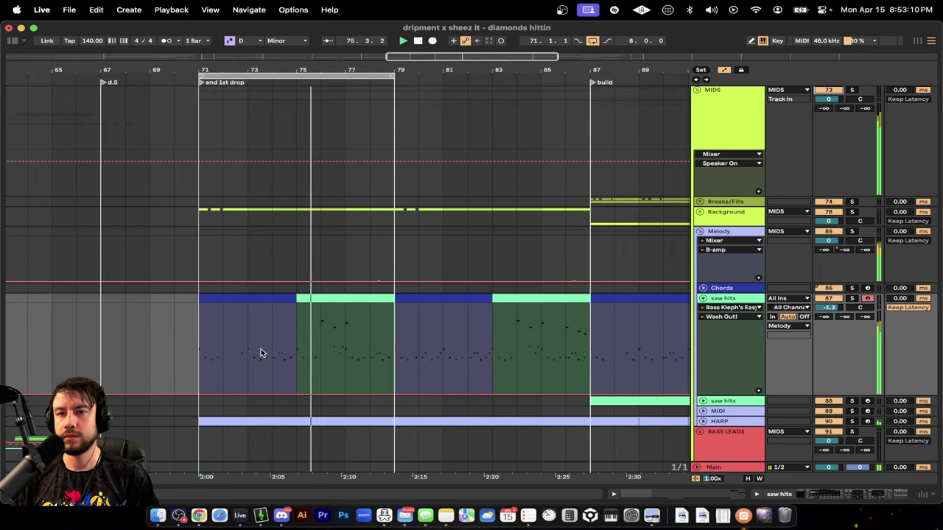
{"action": "scroll", "coordinate": [260, 351], "scroll_direction": "up", "scroll_amount": 3}
{"action": "double_click", "coordinate": [275, 298]}
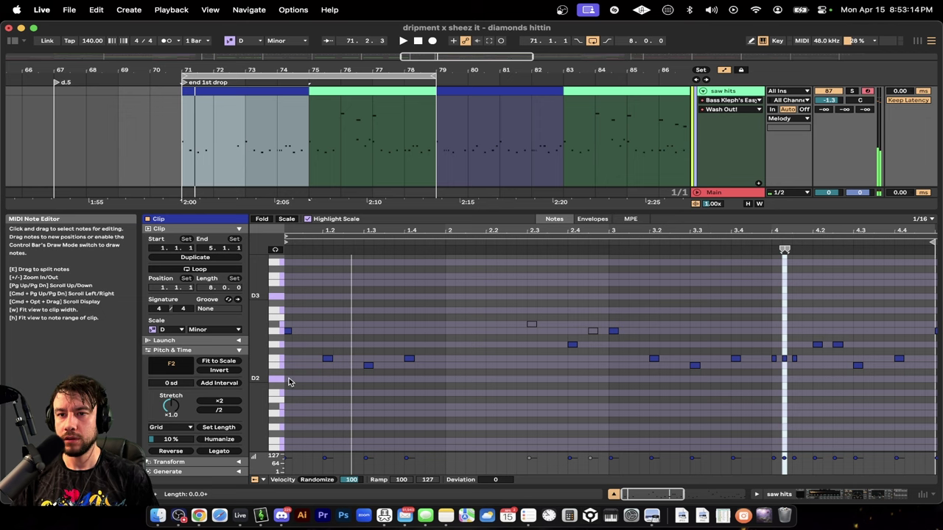
{"action": "left_click", "coordinate": [289, 378]}
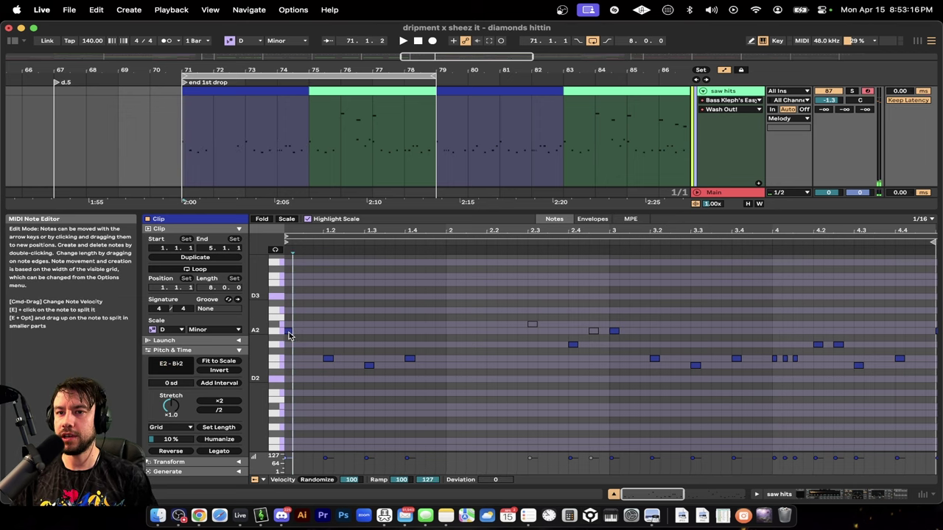
{"action": "key", "text": "minus"}
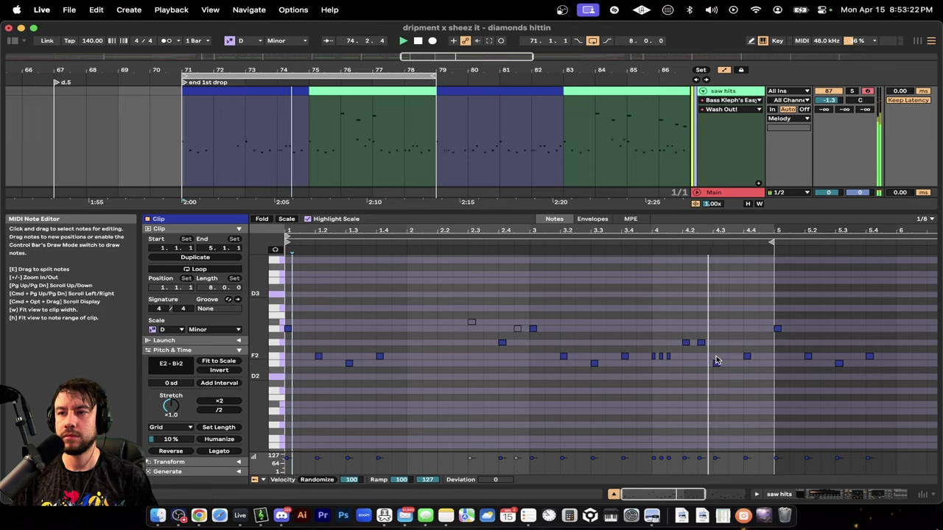
- Open the second saw hits clip at bar 75 and examine its low melody and the higher B♭3, G3 and A3 notes
{"action": "left_click", "coordinate": [353, 100]}
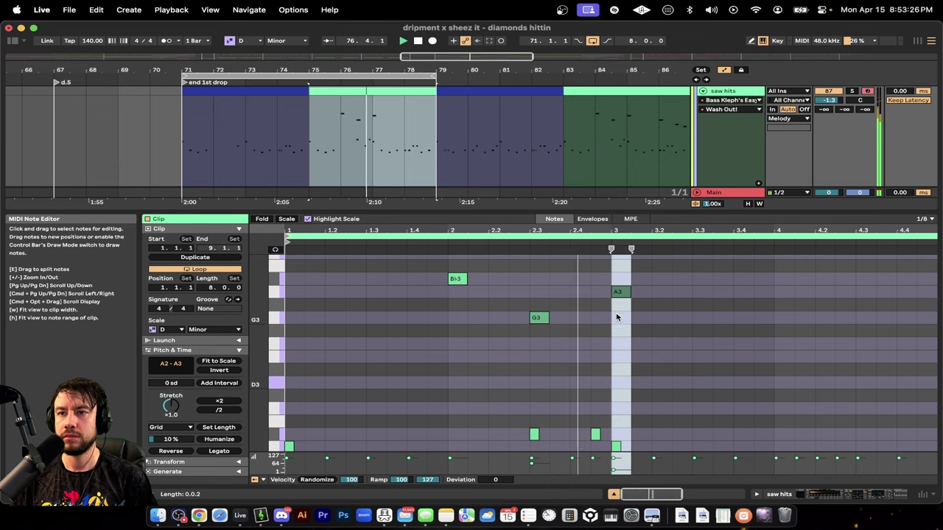
{"action": "scroll", "coordinate": [513, 355], "scroll_direction": "down", "scroll_amount": 5}
{"action": "scroll", "coordinate": [513, 354], "scroll_direction": "down", "scroll_amount": 4}
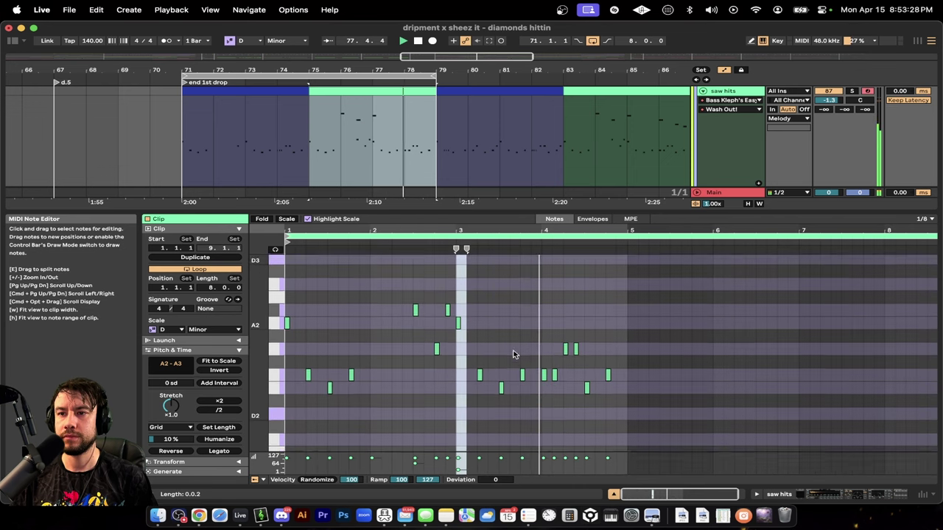
{"action": "scroll", "coordinate": [514, 354], "scroll_direction": "up", "scroll_amount": 4}
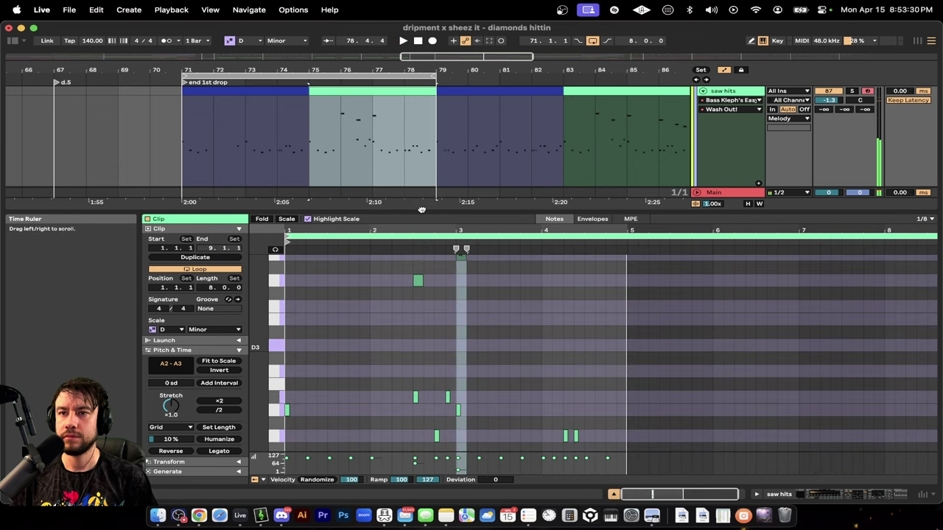
- Replay the bar 75 saw hits clip in a taller note editor and return to the arrangement
{"action": "left_click_drag", "start_coordinate": [422, 209], "coordinate": [421, 137]}
{"action": "key", "text": "space"}
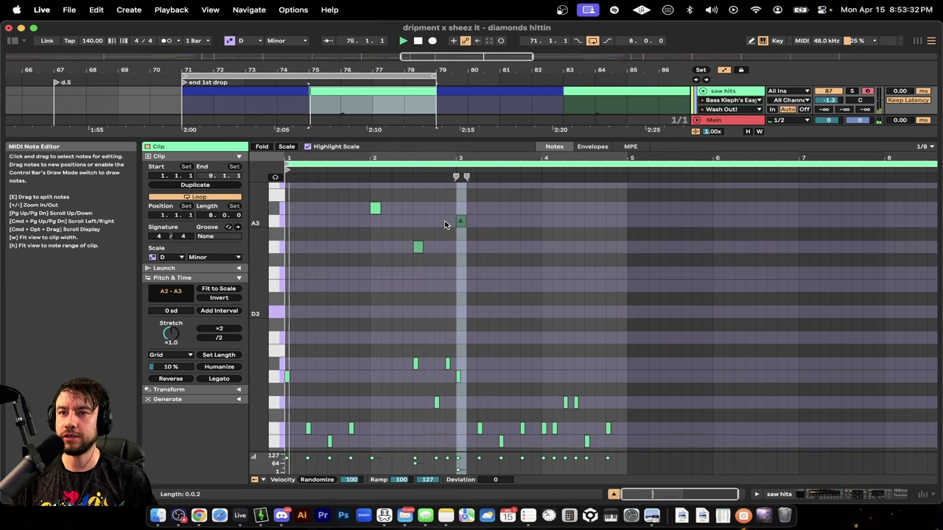
{"action": "scroll", "coordinate": [422, 266], "scroll_direction": "down", "scroll_amount": 1}
{"action": "left_click", "coordinate": [415, 298]}
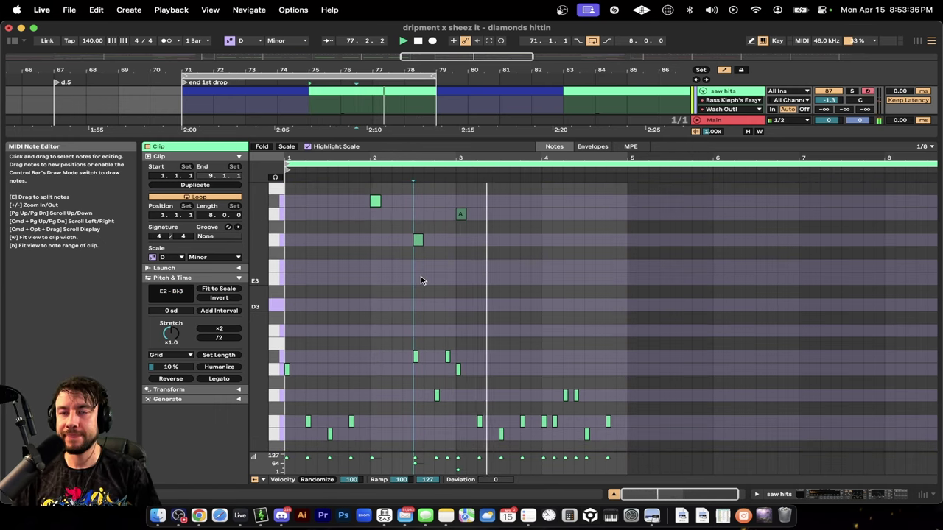
{"action": "double_click", "coordinate": [451, 137]}
{"action": "scroll", "coordinate": [269, 316], "scroll_direction": "up", "scroll_amount": 5}
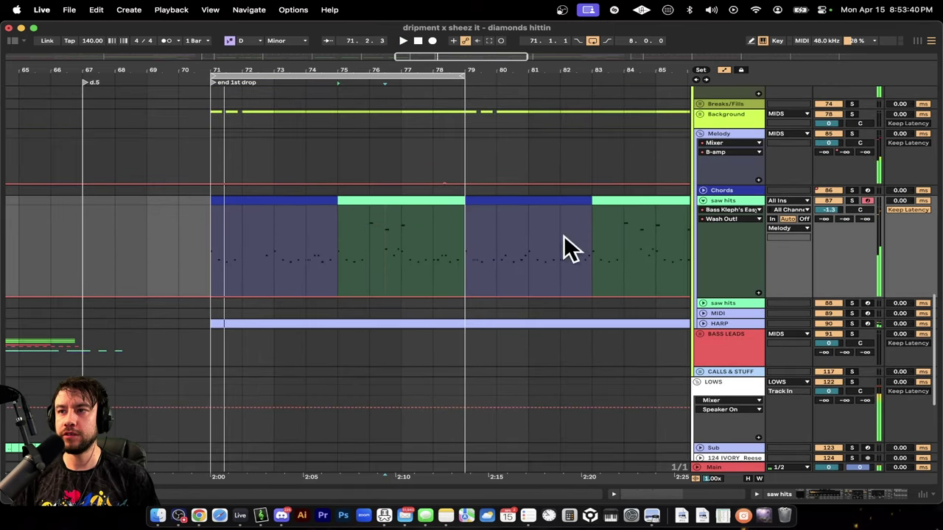
- Play the arrangement from the d.5 marker at bar 67 through the lead-in to the end 1st drop section
{"action": "scroll", "coordinate": [321, 454], "scroll_direction": "down", "scroll_amount": 5}
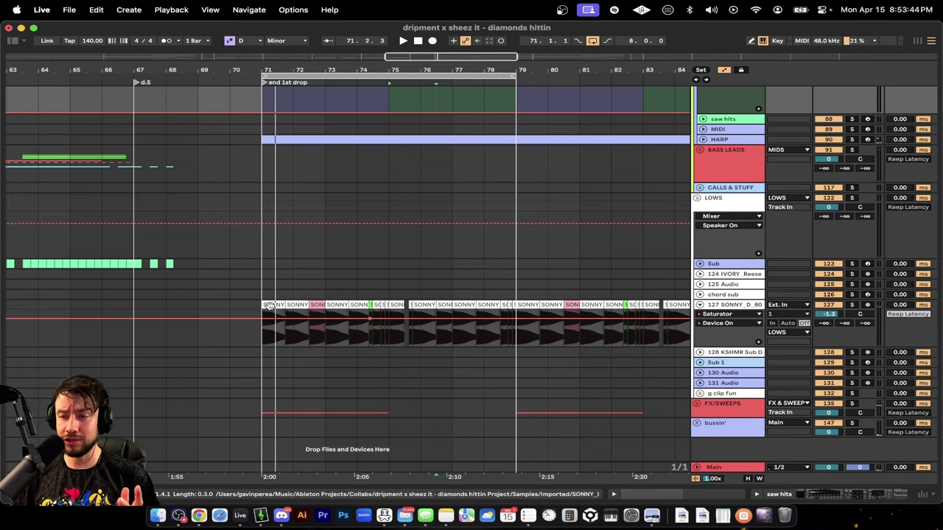
{"action": "scroll", "coordinate": [269, 307], "scroll_direction": "up", "scroll_amount": 3}
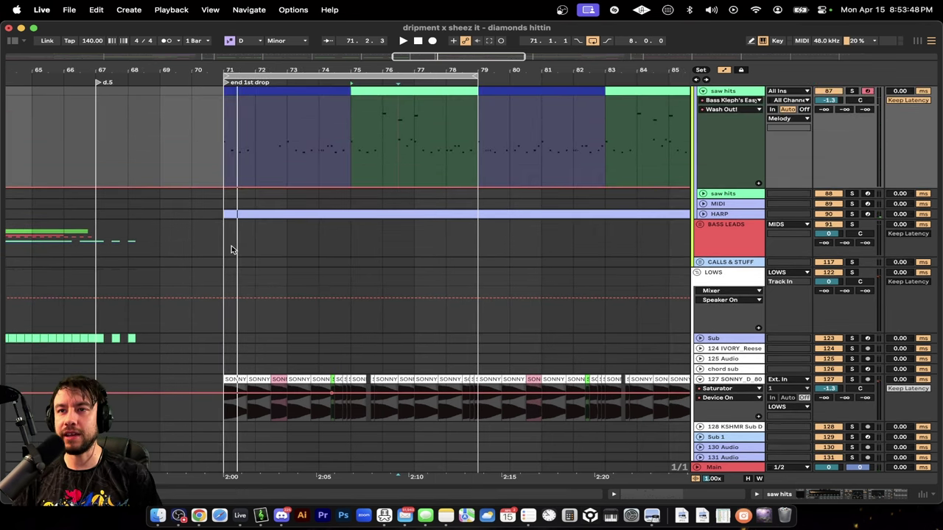
{"action": "scroll", "coordinate": [231, 245], "scroll_direction": "up", "scroll_amount": 6}
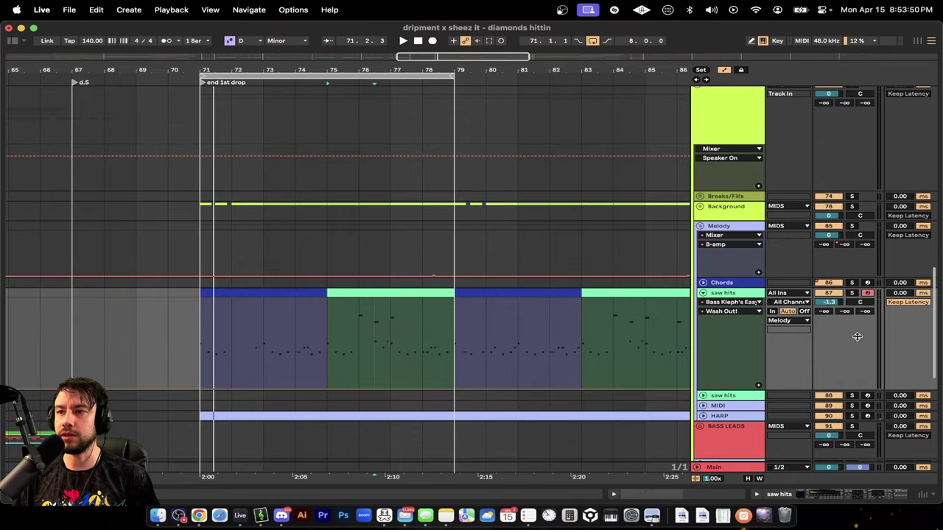
{"action": "scroll", "coordinate": [504, 295], "scroll_direction": "up", "scroll_amount": 10}
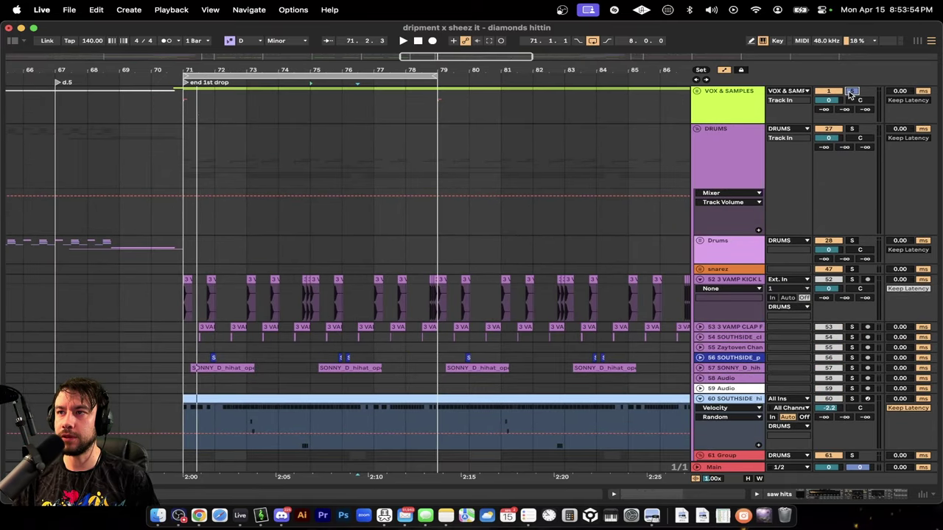
{"action": "key", "text": "space"}
{"action": "left_click", "coordinate": [189, 153]}
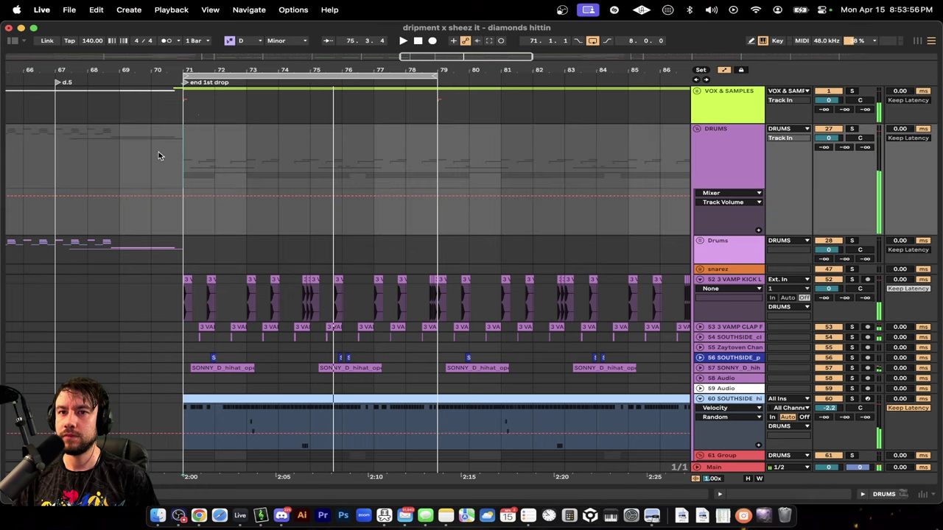
{"action": "scroll", "coordinate": [110, 158], "scroll_direction": "left", "scroll_amount": 8}
{"action": "scroll", "coordinate": [486, 177], "scroll_direction": "right", "scroll_amount": 3}
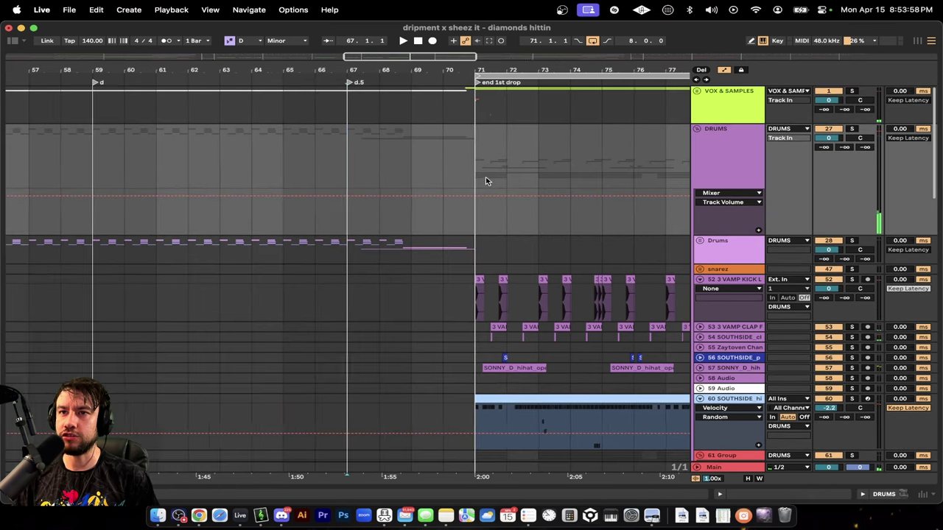
{"action": "key", "text": "space"}
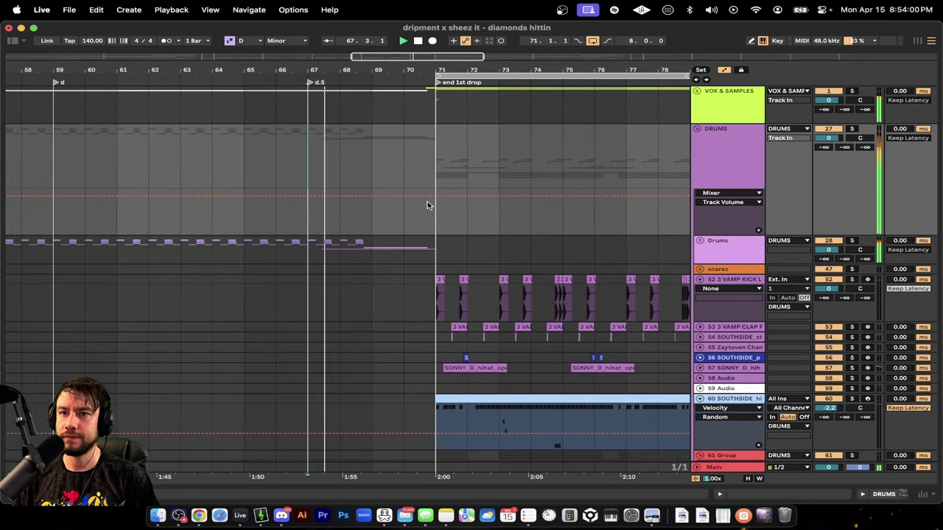
{"action": "scroll", "coordinate": [355, 274], "scroll_direction": "right", "scroll_amount": 3}
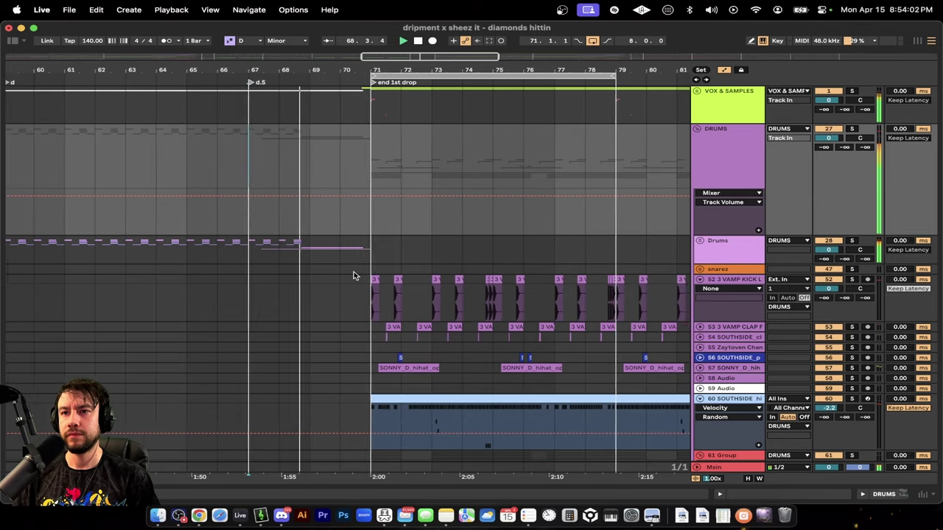
- Expand the VOX & SAMPLES group and its first Since 6ix vocal track, and follow the vocals and samples during drop playback
{"action": "left_click", "coordinate": [697, 91]}
{"action": "left_click", "coordinate": [699, 167]}
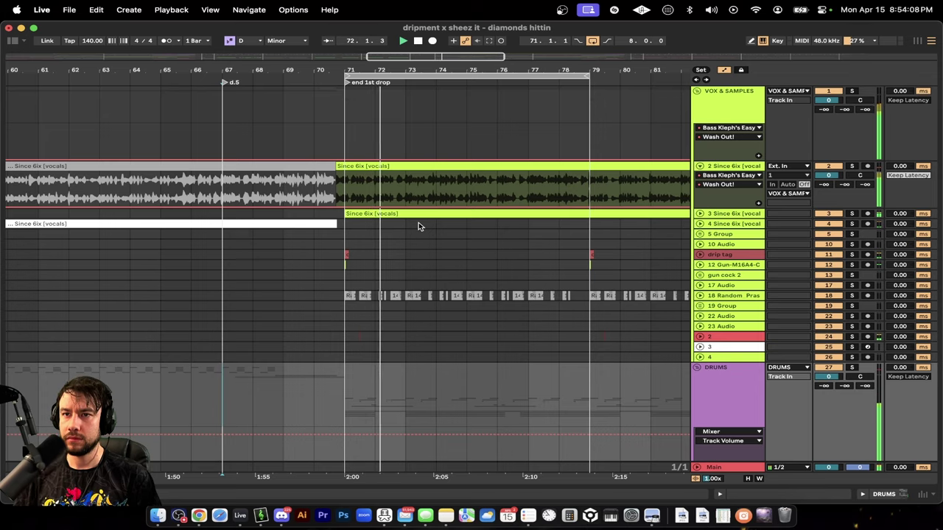
{"action": "scroll", "coordinate": [419, 227], "scroll_direction": "up", "scroll_amount": 1}
{"action": "scroll", "coordinate": [421, 236], "scroll_direction": "up", "scroll_amount": 3}
{"action": "scroll", "coordinate": [476, 279], "scroll_direction": "down", "scroll_amount": 2}
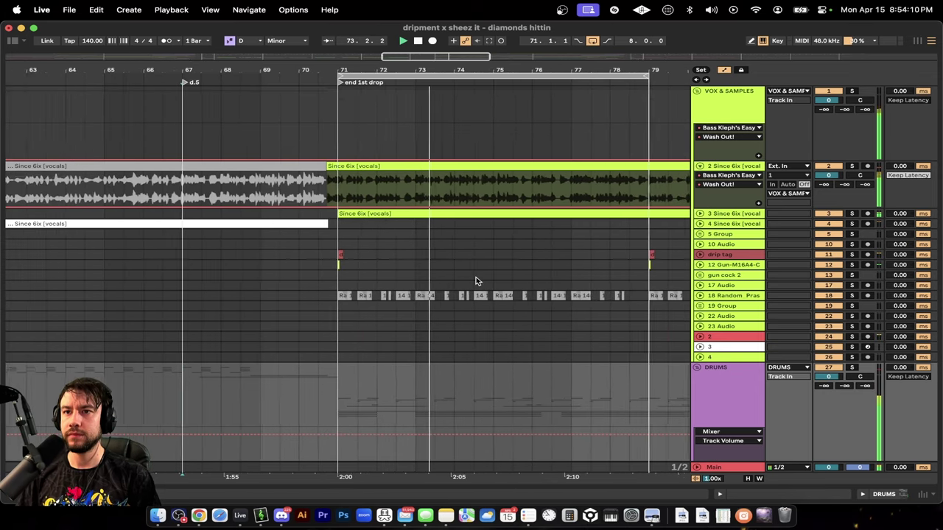
{"action": "scroll", "coordinate": [476, 281], "scroll_direction": "down", "scroll_amount": 2}
{"action": "scroll", "coordinate": [476, 281], "scroll_direction": "right", "scroll_amount": 3}
{"action": "scroll", "coordinate": [476, 280], "scroll_direction": "down", "scroll_amount": 2}
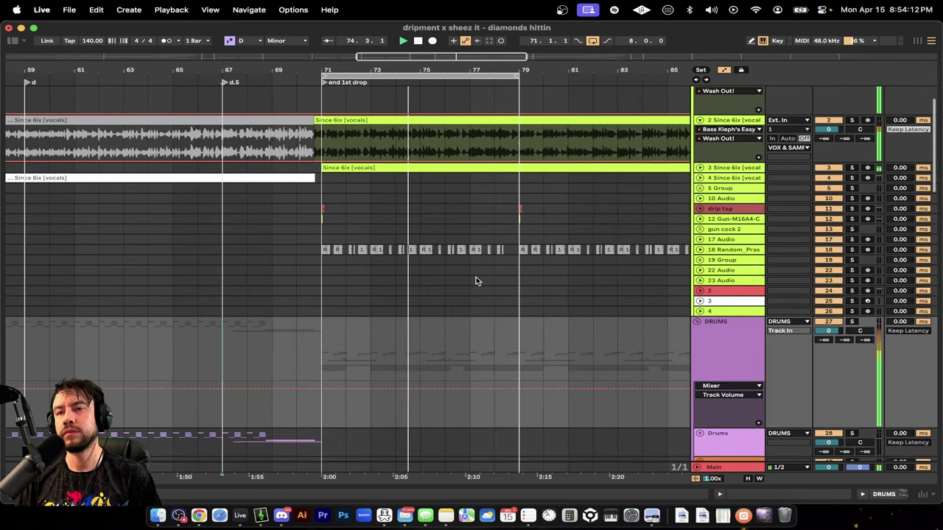
{"action": "scroll", "coordinate": [476, 280], "scroll_direction": "down", "scroll_amount": 1}
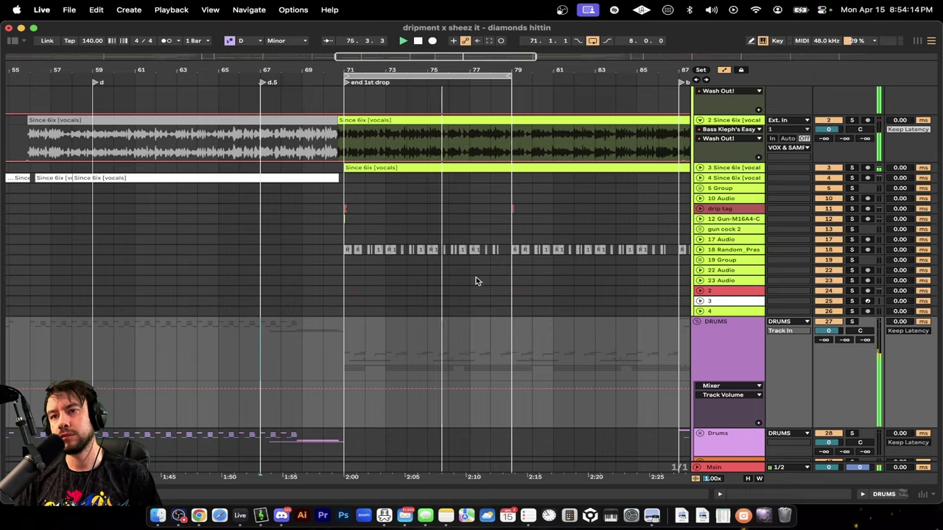
- Examine the drum, hi-hat, piano, brass and tuba clips while the drop plays, and stop playback
{"action": "scroll", "coordinate": [476, 281], "scroll_direction": "down", "scroll_amount": 10}
{"action": "scroll", "coordinate": [476, 280], "scroll_direction": "down", "scroll_amount": 2}
{"action": "scroll", "coordinate": [476, 277], "scroll_direction": "right", "scroll_amount": 2}
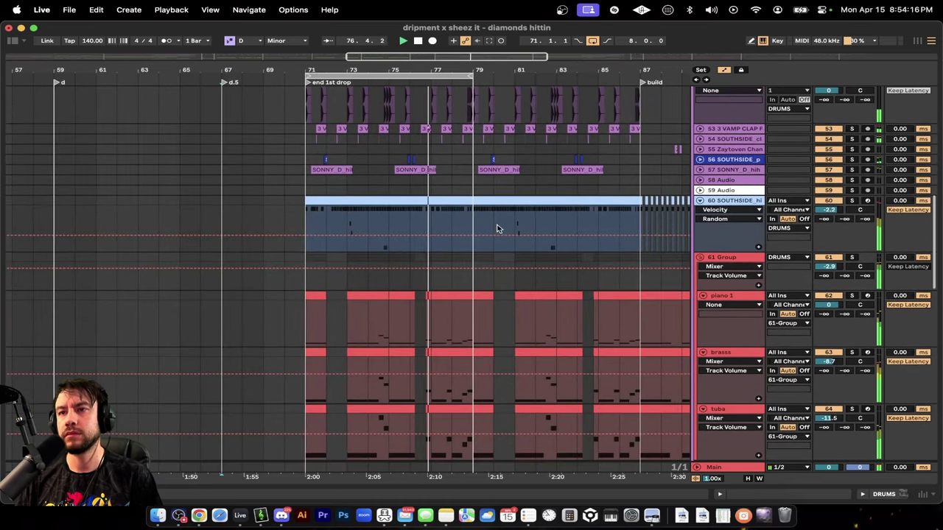
{"action": "scroll", "coordinate": [499, 228], "scroll_direction": "down", "scroll_amount": 5}
{"action": "scroll", "coordinate": [445, 245], "scroll_direction": "down", "scroll_amount": 2}
{"action": "scroll", "coordinate": [445, 247], "scroll_direction": "down", "scroll_amount": 3}
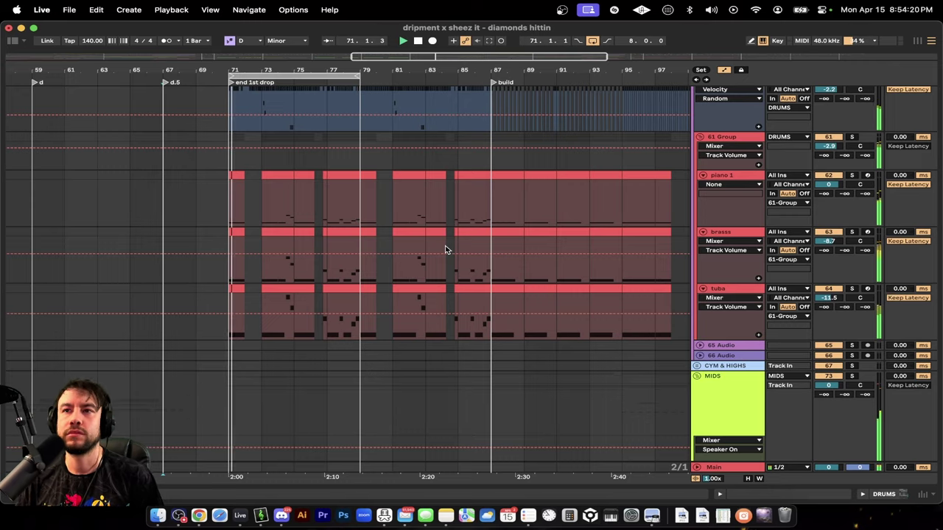
{"action": "scroll", "coordinate": [445, 249], "scroll_direction": "up", "scroll_amount": 10}
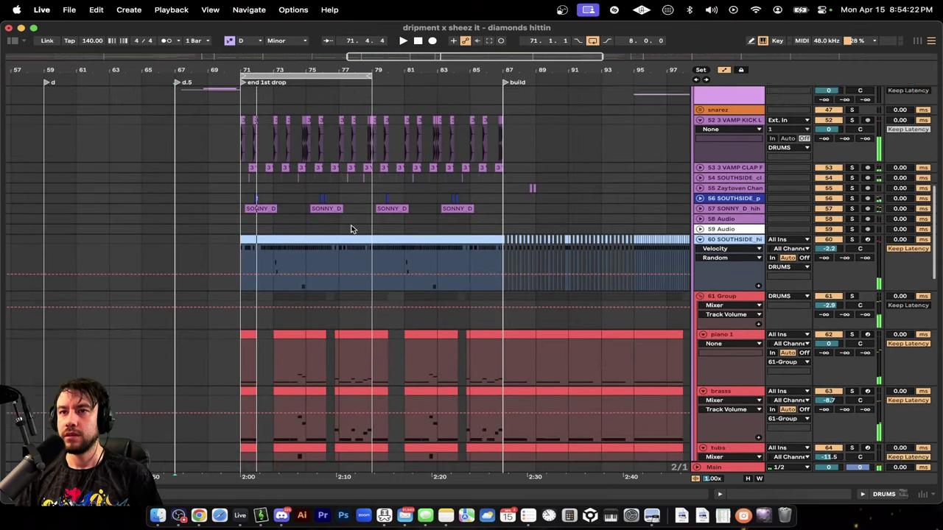
{"action": "scroll", "coordinate": [361, 172], "scroll_direction": "up", "scroll_amount": 5}
{"action": "scroll", "coordinate": [346, 285], "scroll_direction": "up", "scroll_amount": 5}
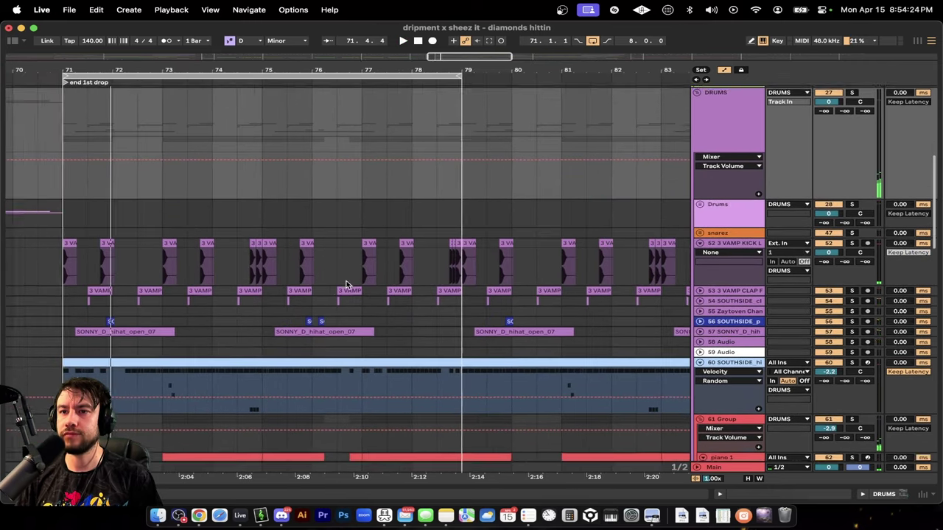
- Unfold the SONNY_D open hi-hat, SOUTHSIDE percussion, VAMP clap and SOUTHSIDE clap tracks to show their waveforms
{"action": "left_click", "coordinate": [699, 327]}
{"action": "left_click", "coordinate": [700, 316]}
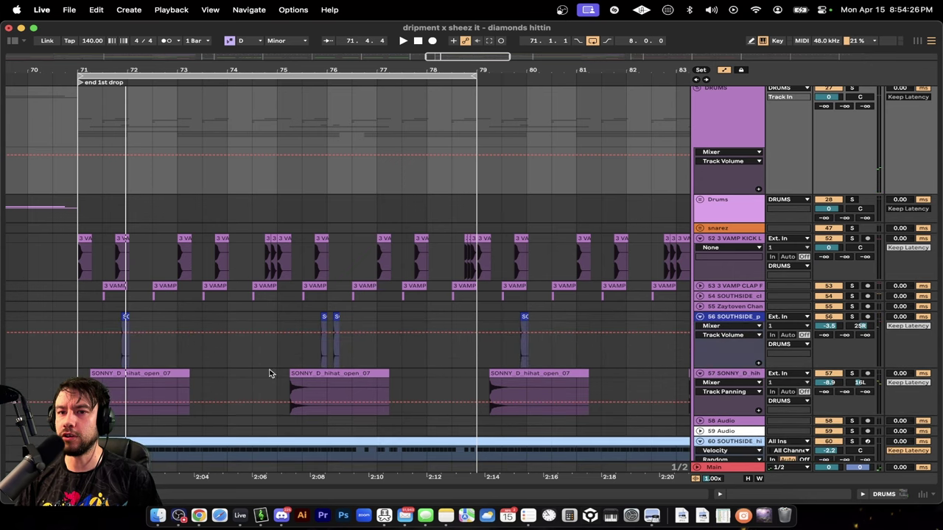
{"action": "scroll", "coordinate": [146, 372], "scroll_direction": "up", "scroll_amount": 5}
{"action": "scroll", "coordinate": [146, 371], "scroll_direction": "left", "scroll_amount": 3}
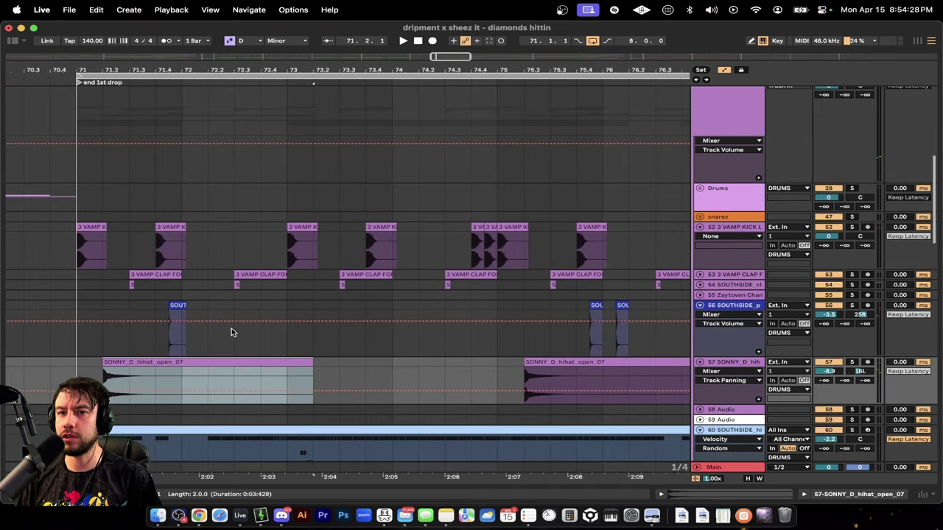
{"action": "left_click", "coordinate": [702, 275]}
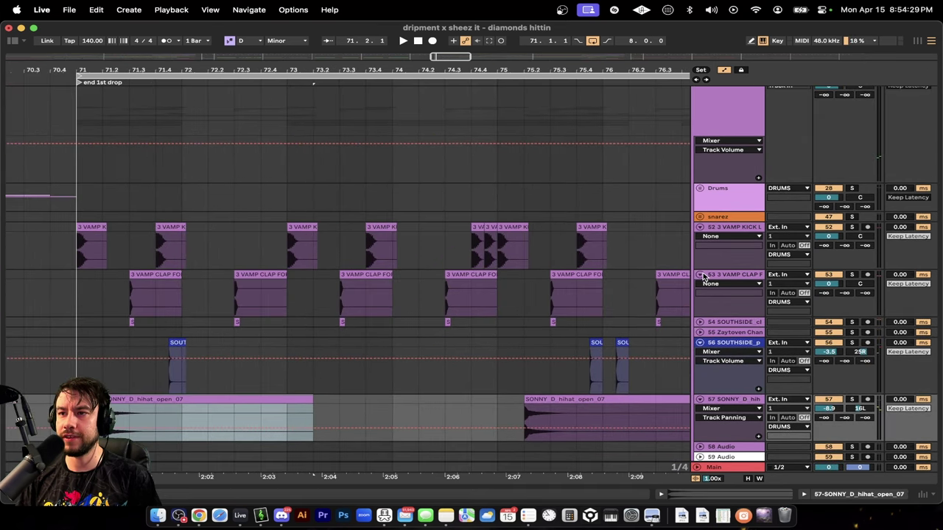
{"action": "left_click", "coordinate": [700, 322]}
{"action": "scroll", "coordinate": [125, 295], "scroll_direction": "down", "scroll_amount": 4}
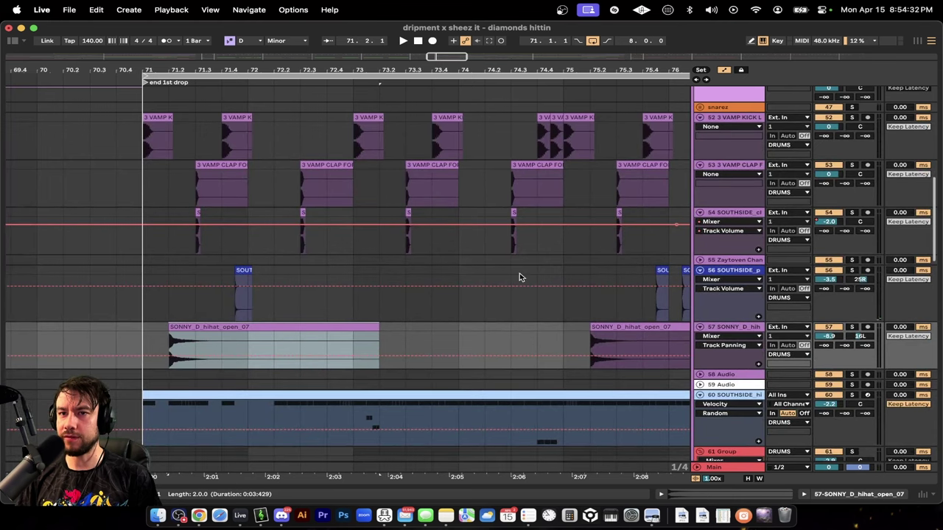
- Solo the SOUTHSIDE percussion track and play its metrognome clip just before bar 72
{"action": "scroll", "coordinate": [67, 322], "scroll_direction": "up", "scroll_amount": 4}
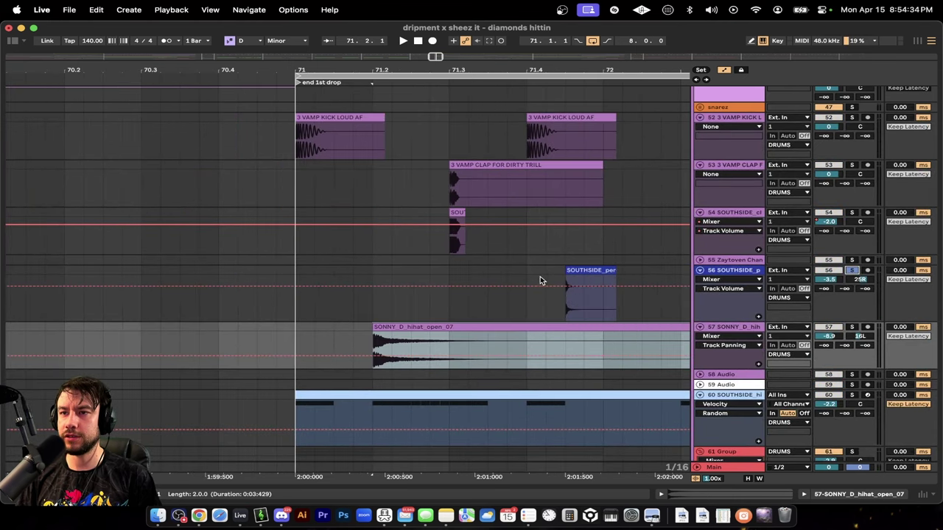
{"action": "left_click", "coordinate": [583, 270]}
{"action": "scroll", "coordinate": [629, 323], "scroll_direction": "up", "scroll_amount": 5}
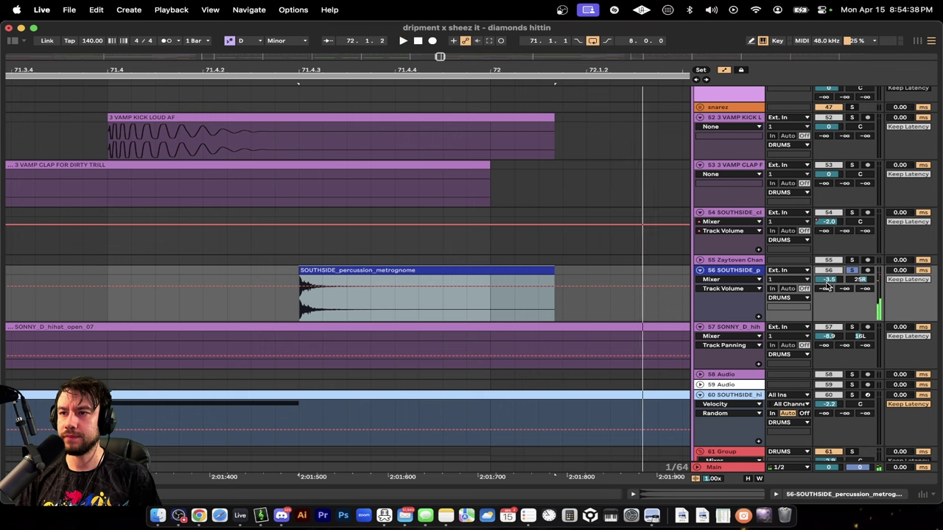
{"action": "key", "text": "space"}
{"action": "key", "text": "space"}
{"action": "key", "text": "space"}
{"action": "key", "text": "space"}
- Search the browser for "southside" and look through the clap, hi-hat, kick, percussion and snare samples
{"action": "scroll", "coordinate": [536, 265], "scroll_direction": "down", "scroll_amount": 4}
{"action": "key", "text": "super+f"}
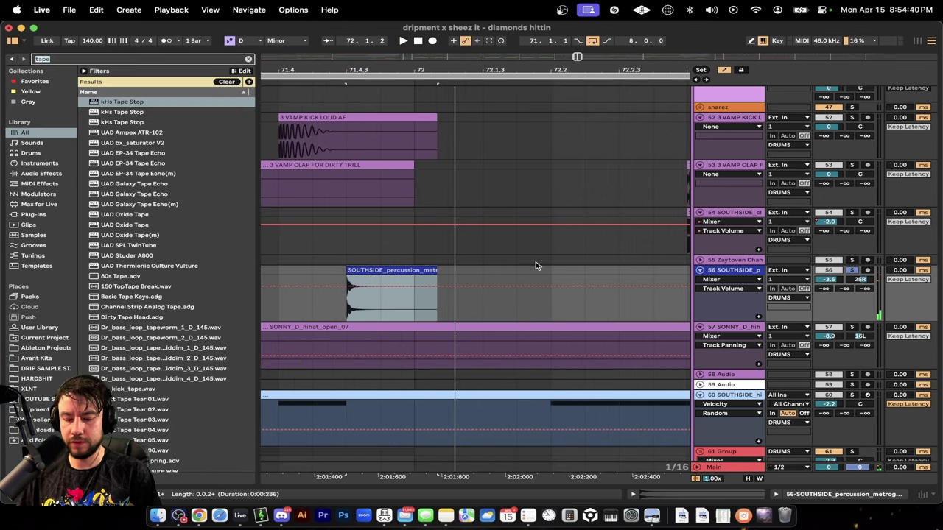
{"action": "type", "text": "soutsid"}
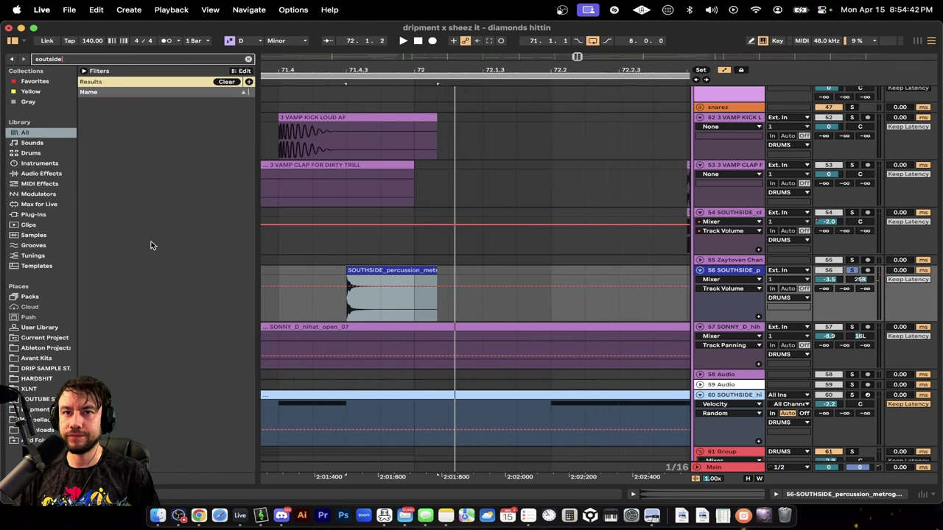
{"action": "type", "text": "outhside"}
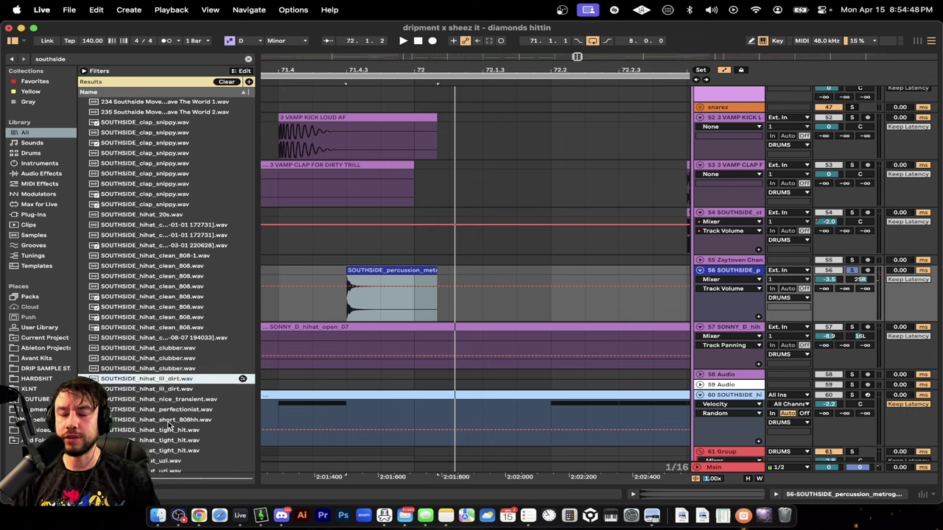
{"action": "scroll", "coordinate": [168, 419], "scroll_direction": "down", "scroll_amount": 5}
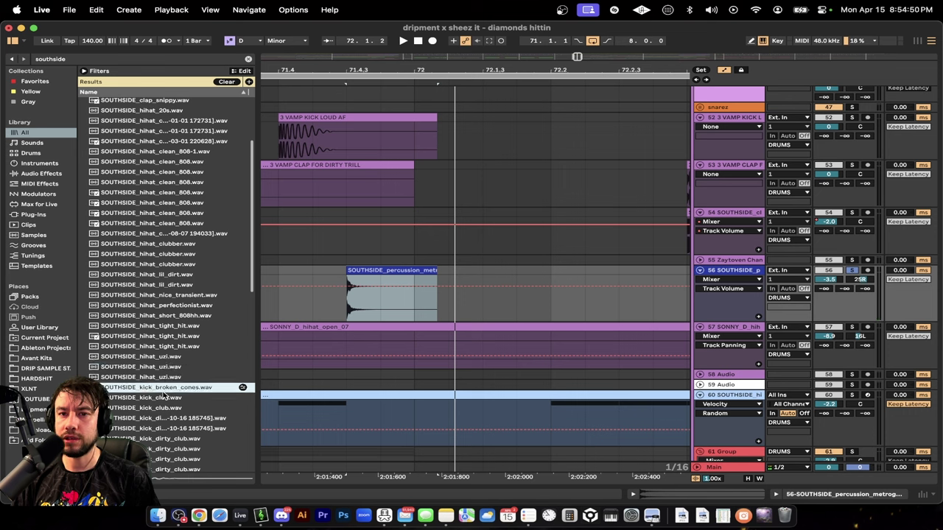
{"action": "scroll", "coordinate": [151, 431], "scroll_direction": "down", "scroll_amount": 10}
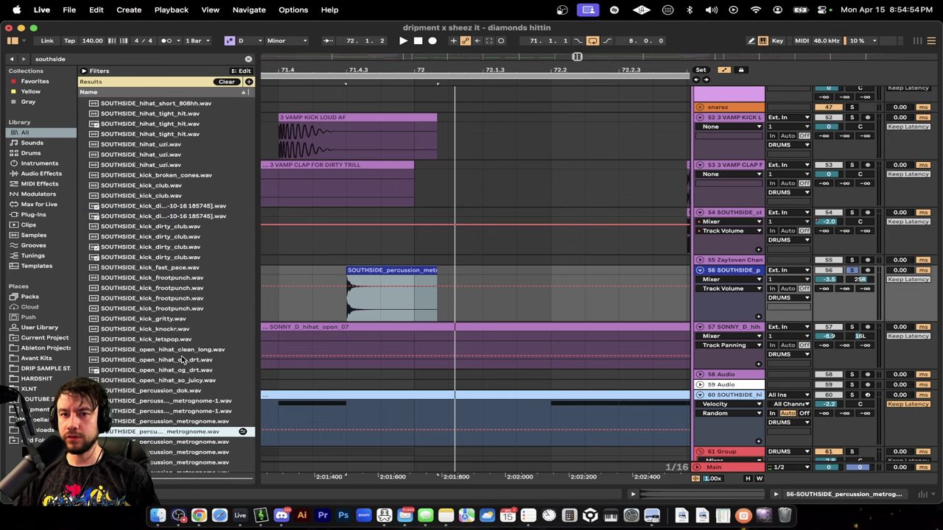
{"action": "scroll", "coordinate": [183, 359], "scroll_direction": "down", "scroll_amount": 11}
{"action": "scroll", "coordinate": [151, 346], "scroll_direction": "up", "scroll_amount": 4}
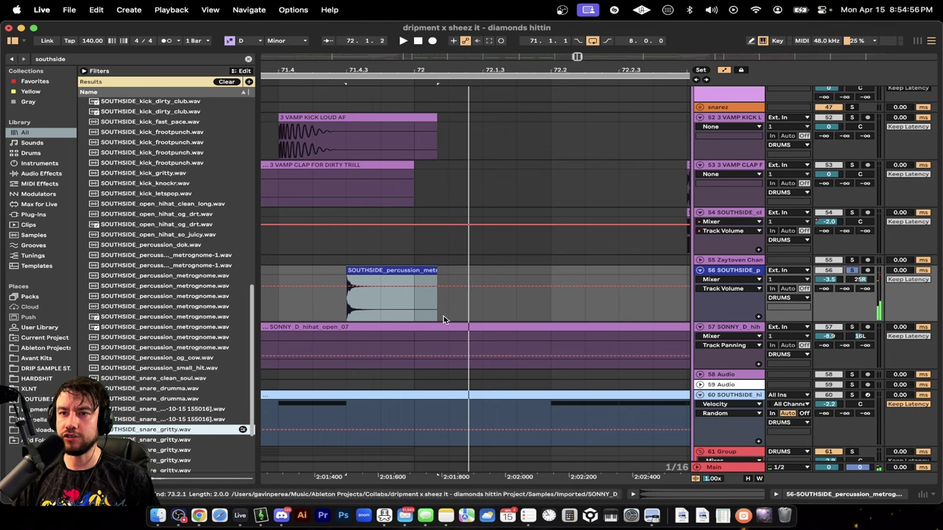
- Hide the automation lanes in the arrangement
{"action": "scroll", "coordinate": [444, 319], "scroll_direction": "down", "scroll_amount": 5}
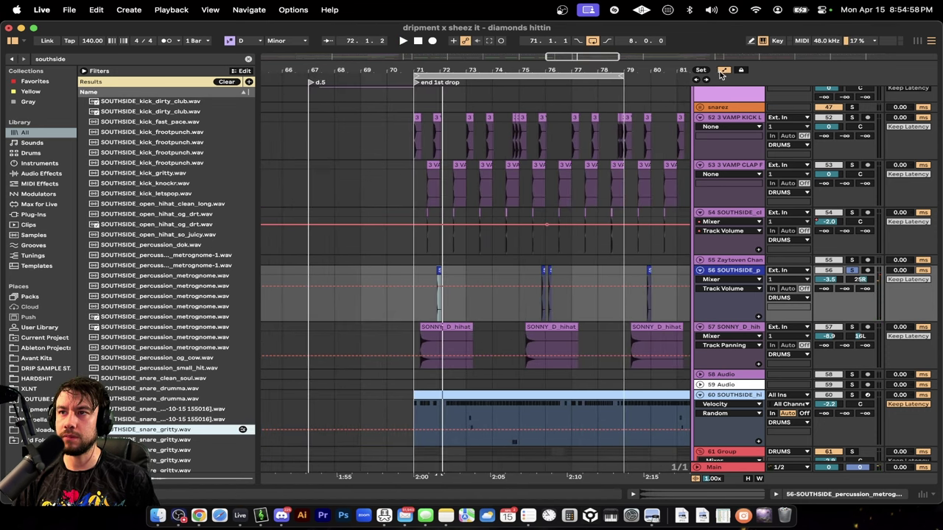
{"action": "left_click_drag", "start_coordinate": [722, 74], "coordinate": [583, 76]}
{"action": "scroll", "coordinate": [596, 172], "scroll_direction": "down", "scroll_amount": 5}
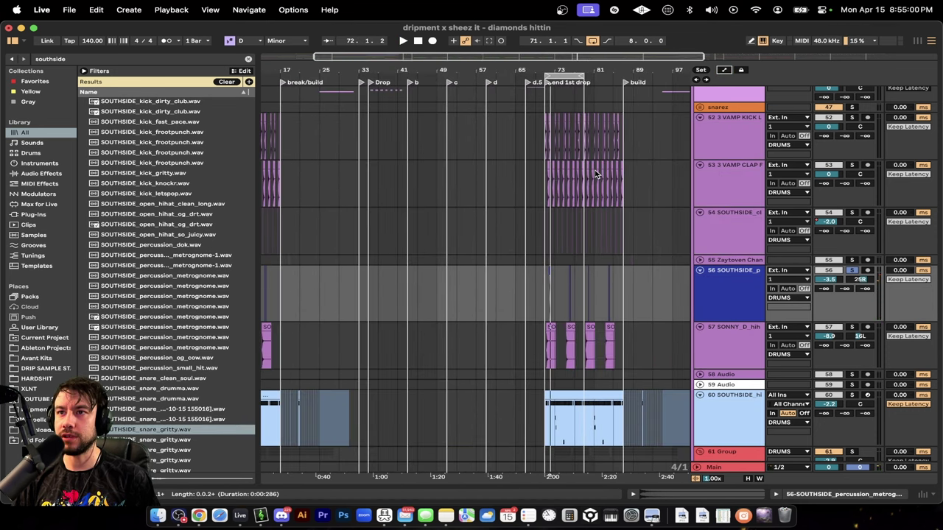
- Look over the drum, melody and bass tracks around the build and second drop, and return to the DRUMS group
{"action": "scroll", "coordinate": [596, 173], "scroll_direction": "right", "scroll_amount": 4}
{"action": "scroll", "coordinate": [569, 270], "scroll_direction": "up", "scroll_amount": 8}
{"action": "scroll", "coordinate": [582, 318], "scroll_direction": "down", "scroll_amount": 7}
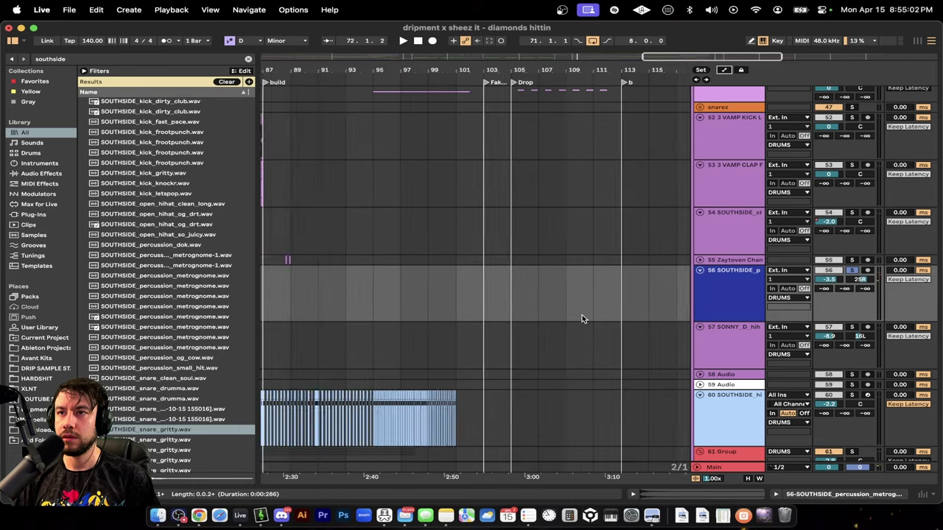
{"action": "scroll", "coordinate": [582, 318], "scroll_direction": "down", "scroll_amount": 10}
{"action": "scroll", "coordinate": [582, 318], "scroll_direction": "down", "scroll_amount": 8}
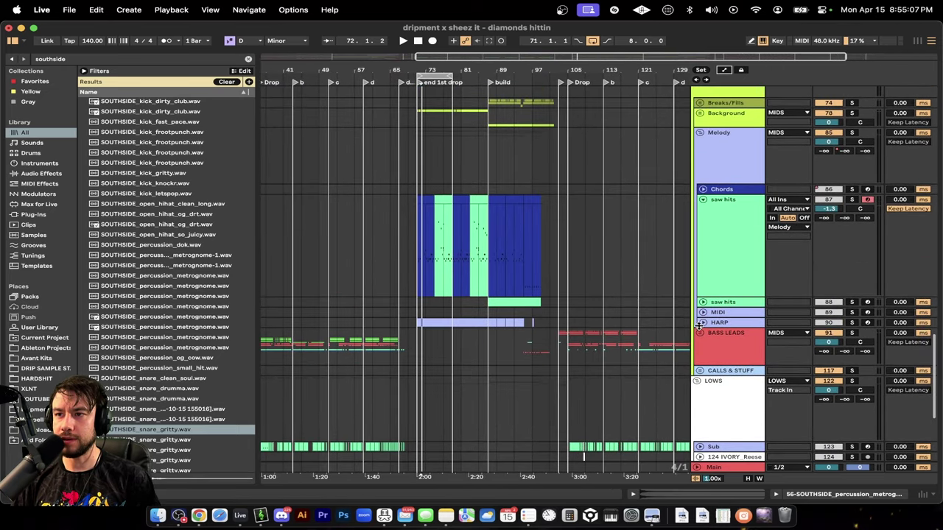
{"action": "scroll", "coordinate": [466, 306], "scroll_direction": "up", "scroll_amount": 8}
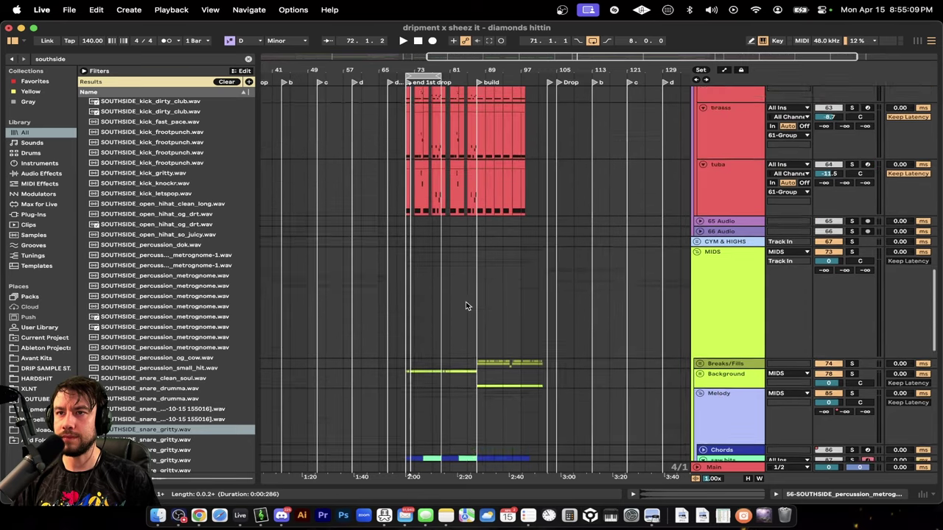
{"action": "scroll", "coordinate": [465, 305], "scroll_direction": "up", "scroll_amount": 10}
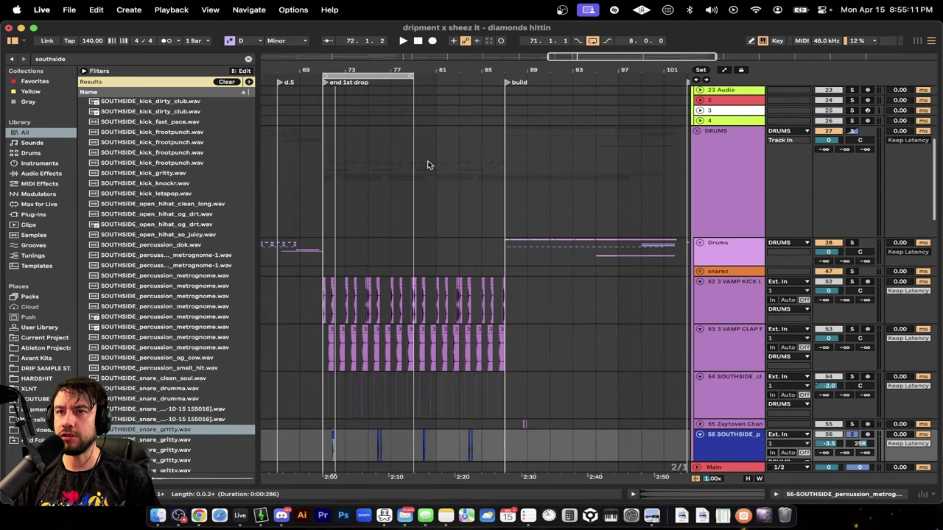